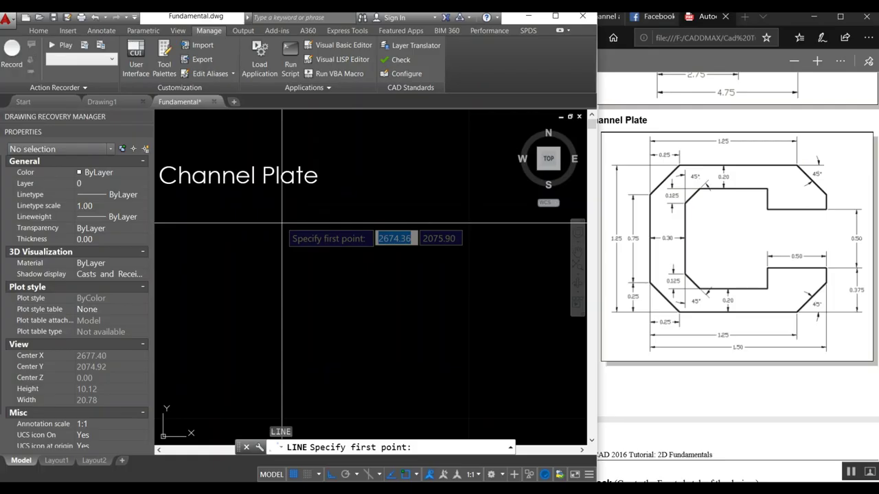
Step: Pick the outline's starting corner just below the Channel Plate title
left_click(282, 223)
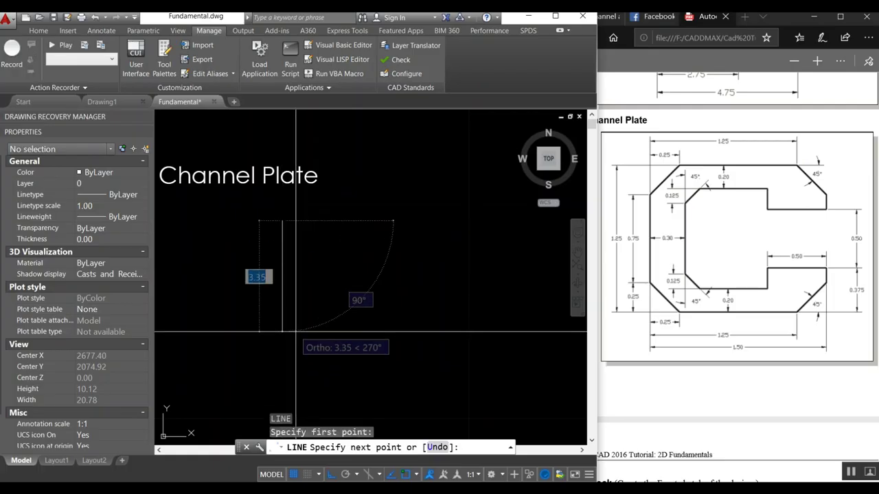
Step: Draw the closed rectangle with 1.25-unit sides and 1.5-unit top and bottom edges
type("5")
key("Return")
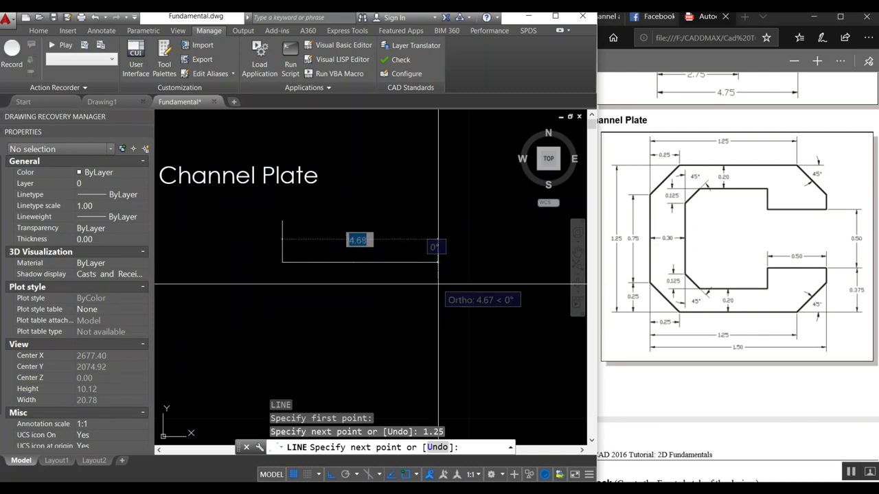
type(".5")
key("Return")
type("1.25")
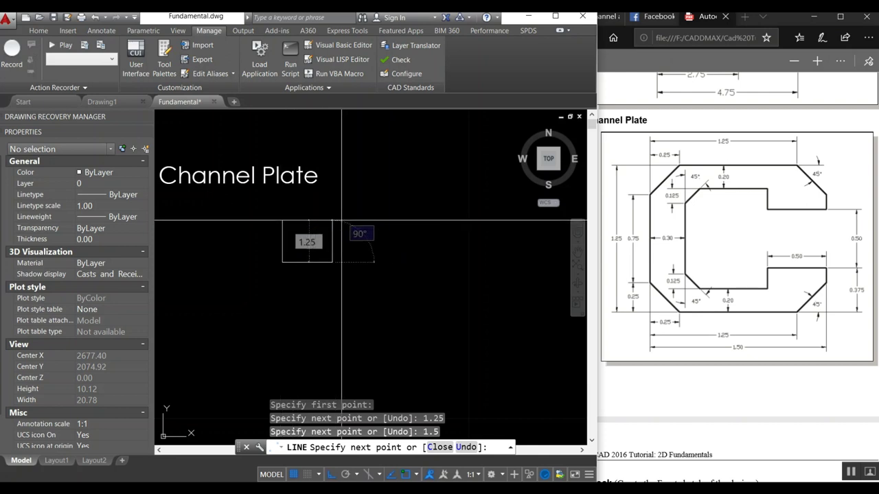
key("Return")
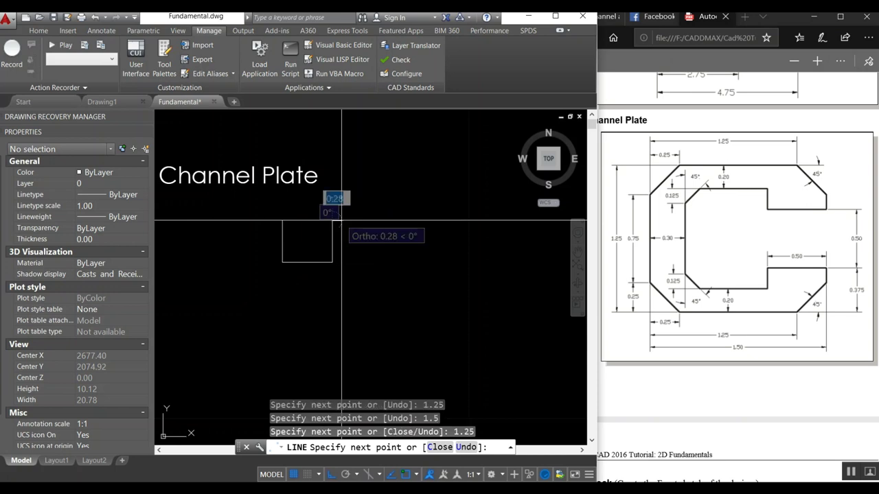
type("c")
key("Return")
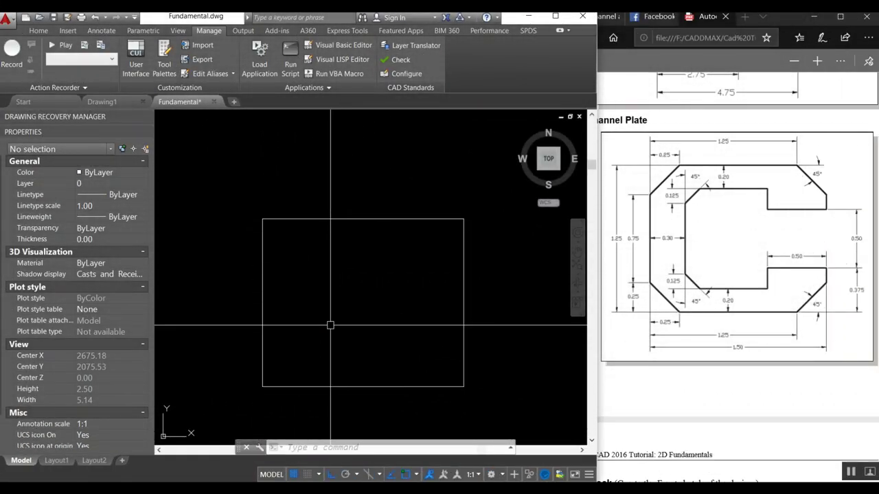
type("o")
key("Return")
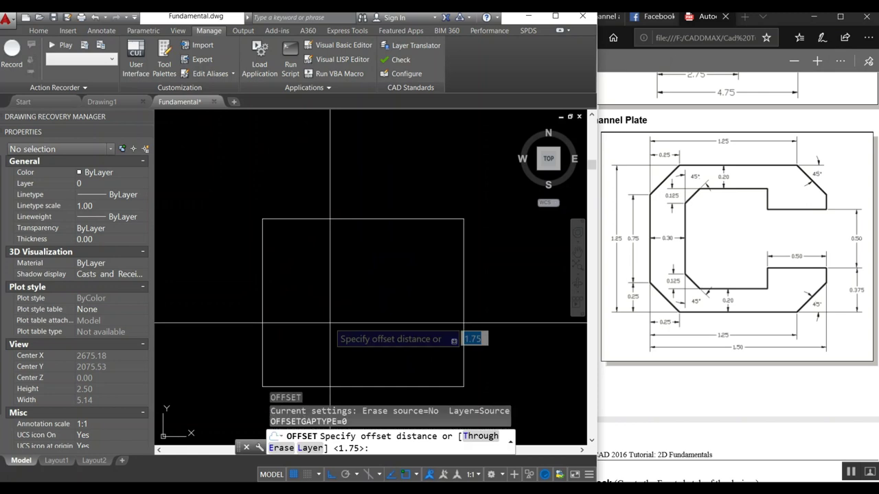
Step: Offset the rectangle's left edge 0.3 inward
type(".3")
key("Return")
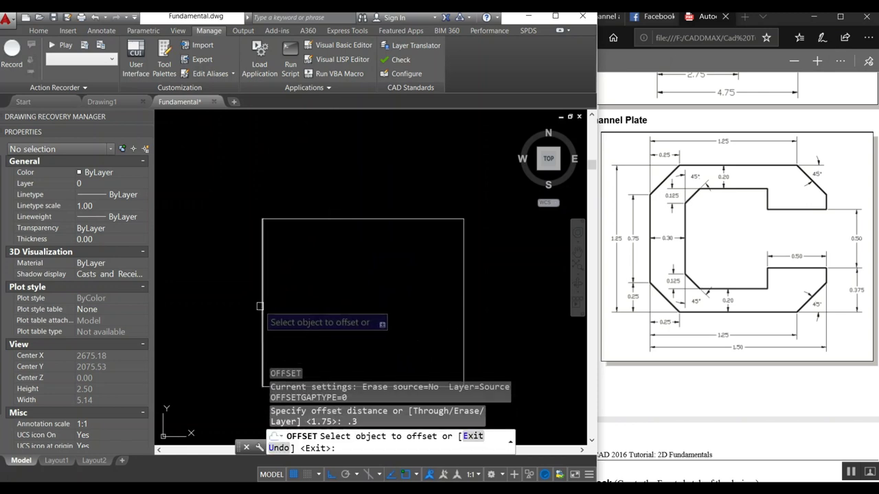
left_click(263, 313)
left_click(318, 290)
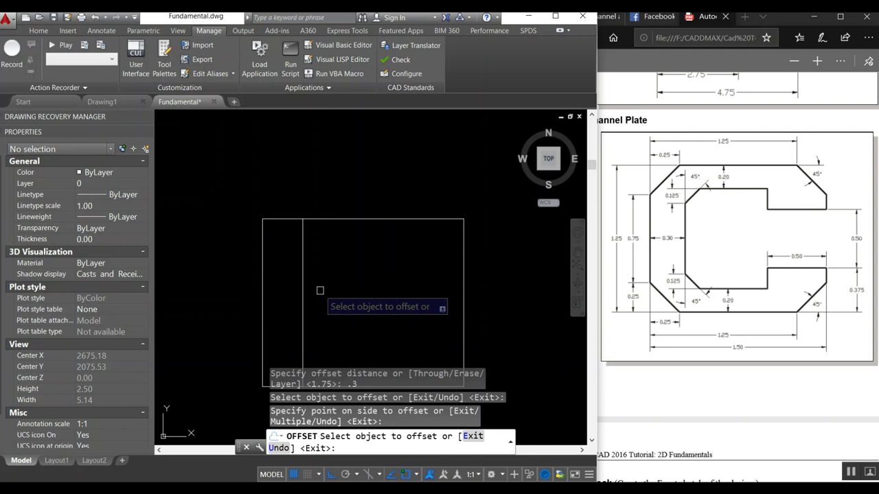
Step: Offset the left edge and the top edge 0.25 inward
key("Return")
key("Return")
type(".25")
key("Return")
left_click(263, 251)
left_click(280, 242)
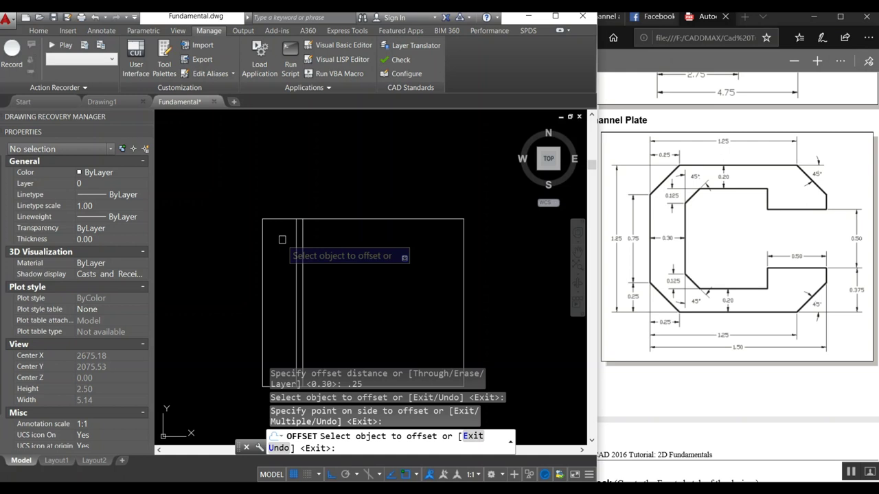
left_click(320, 219)
left_click(306, 258)
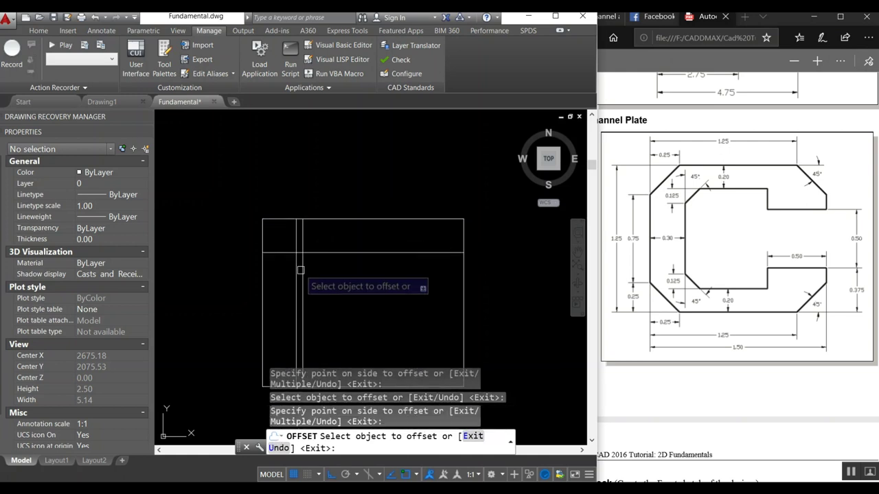
middle_click_drag(303, 277, 311, 208)
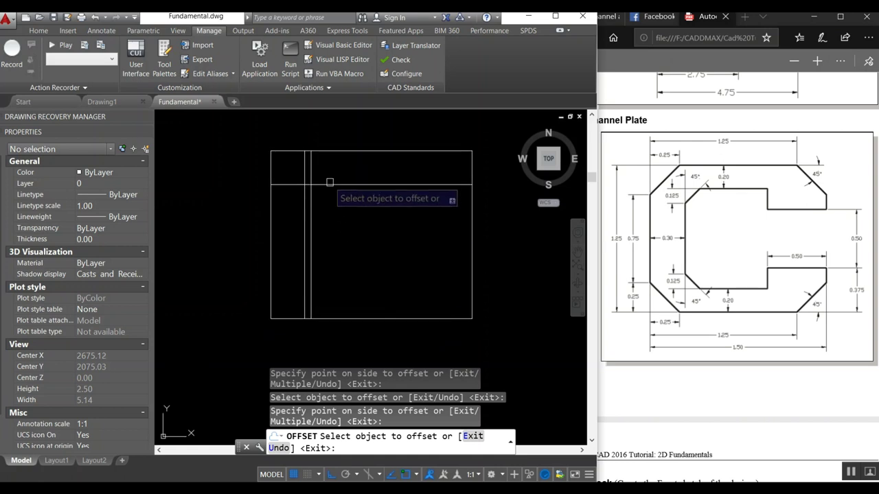
key("Return")
Step: Trim the left edge back to the top-left chamfer point
type("tr")
key("Return")
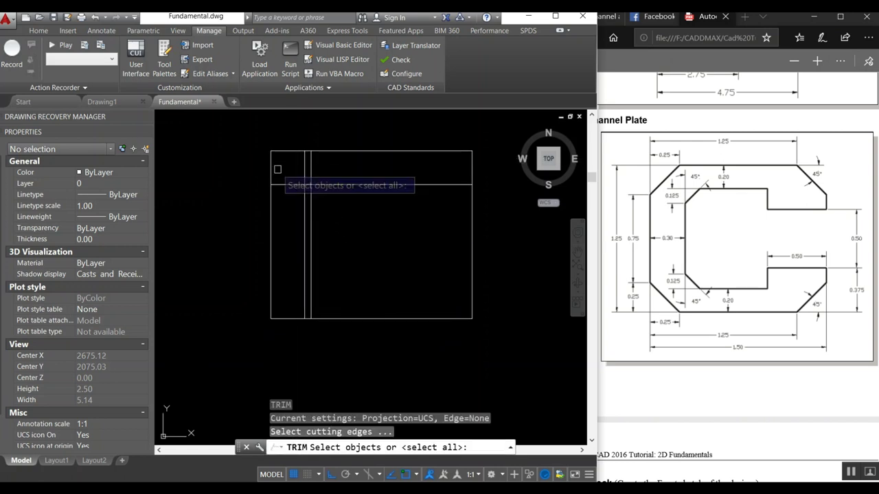
left_click(272, 165)
key("Return")
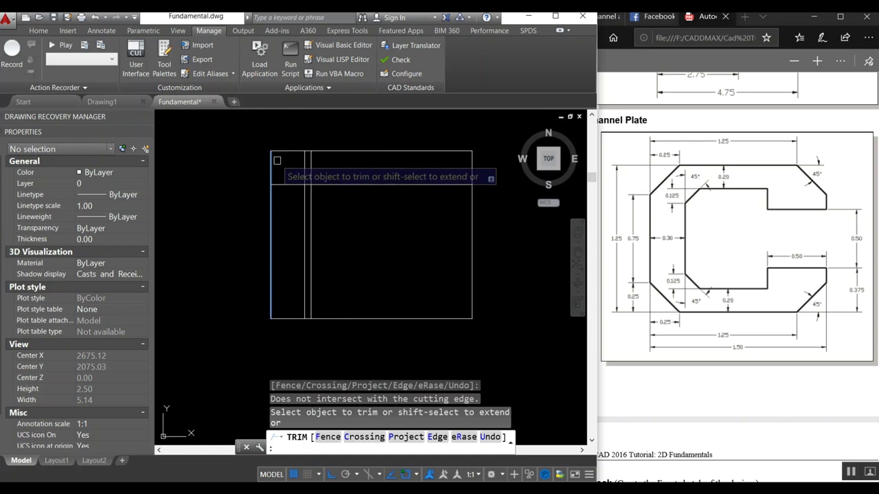
key("Return")
key("Return")
key("Return")
left_click(272, 165)
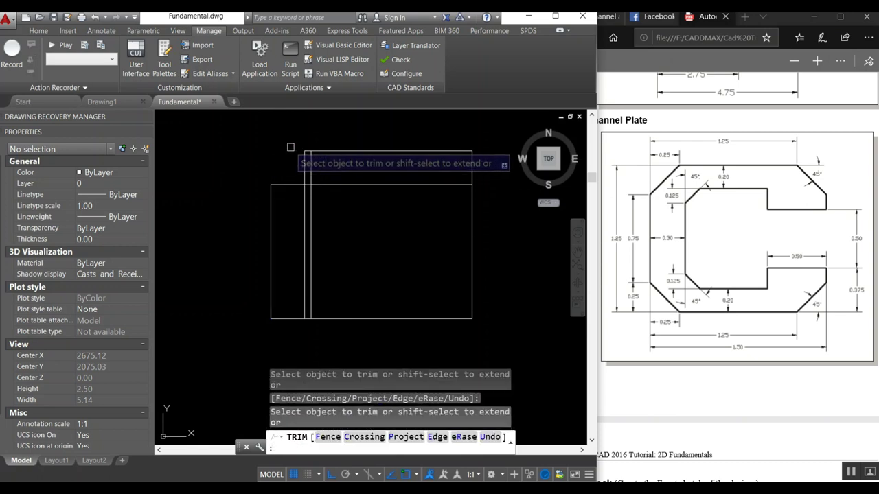
Step: Draw the diagonal chamfer line across the top-left corner
key("Return")
type("l")
key("Return")
left_click(271, 184)
key("Escape")
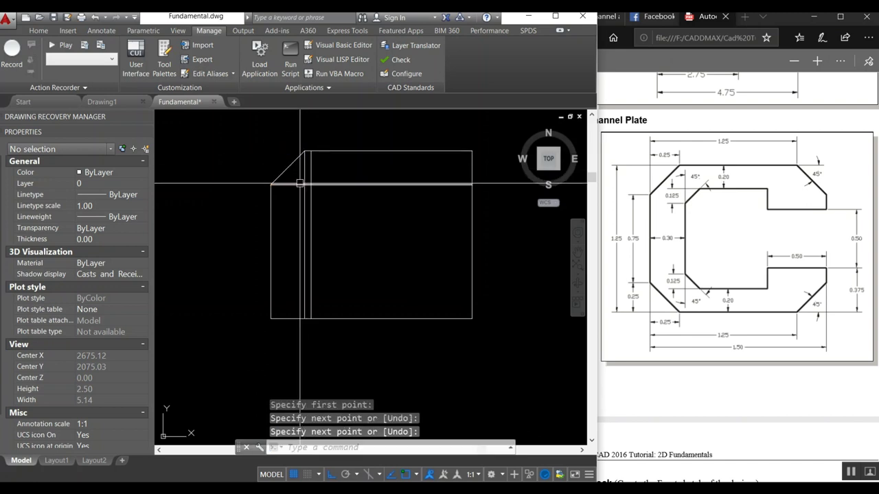
Step: Erase the two leftover guide lines
type("e")
key("Return")
left_click(304, 180)
left_click(297, 183)
key("Return")
Step: Mirror the chamfer about the left edge's midpoint onto the bottom-left corner
type("mi")
key("Return")
left_click(300, 162)
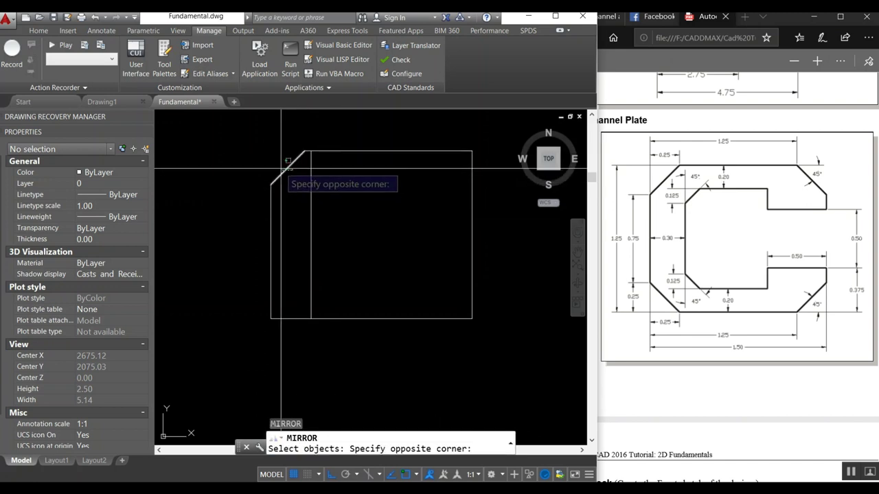
left_click(285, 164)
key("Return")
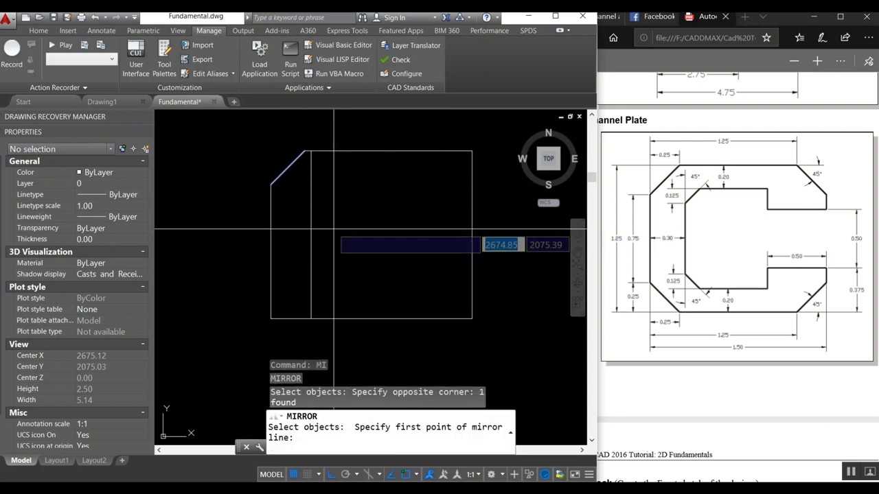
left_click(311, 234)
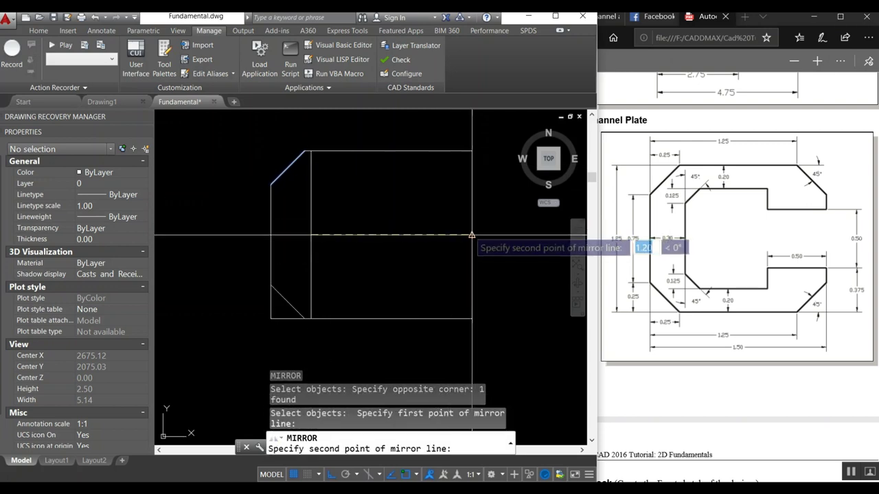
left_click(471, 234)
key("Return")
Step: Offset the right edge 0.5 inward
type("o")
key("Return")
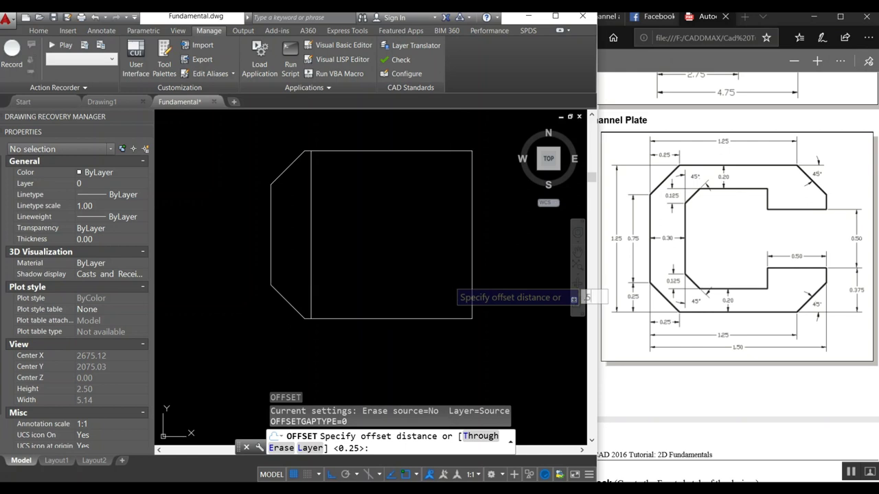
key("Return")
left_click(471, 262)
left_click(435, 265)
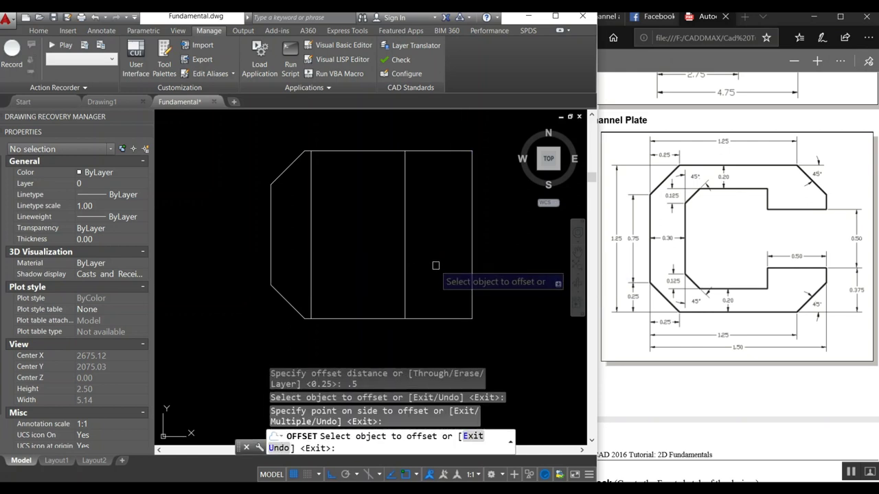
key("Return")
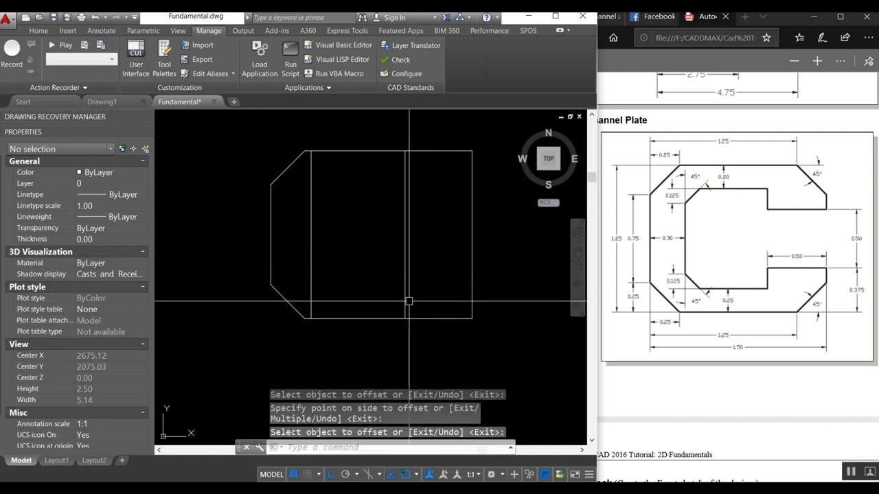
Step: Offset the bottom and top edges 0.375 inward to mark the slot
key("Return")
type(".375")
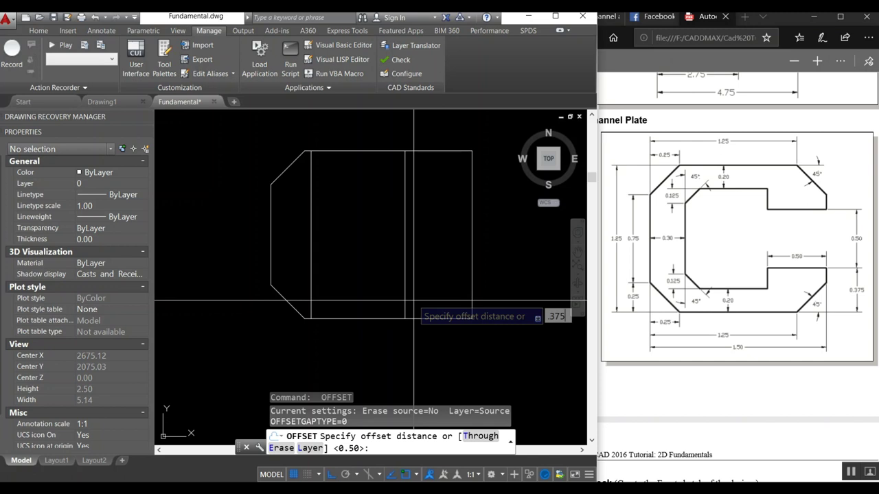
key("Return")
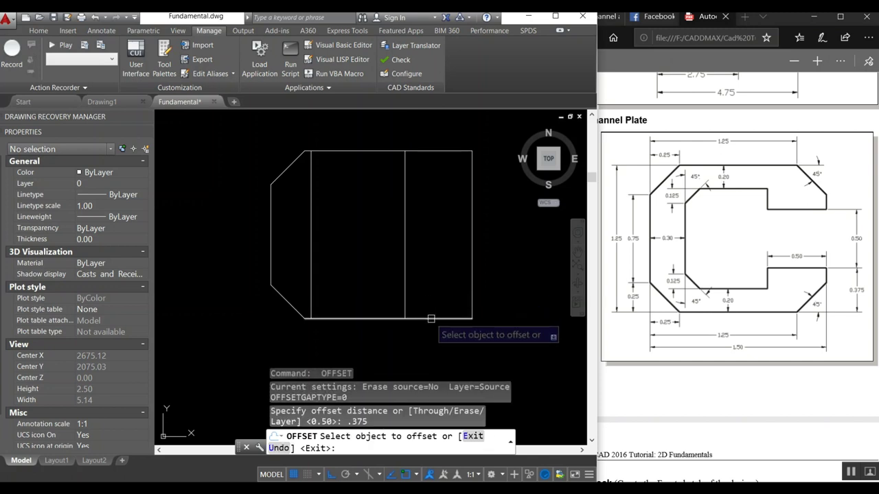
left_click(431, 318)
left_click(429, 261)
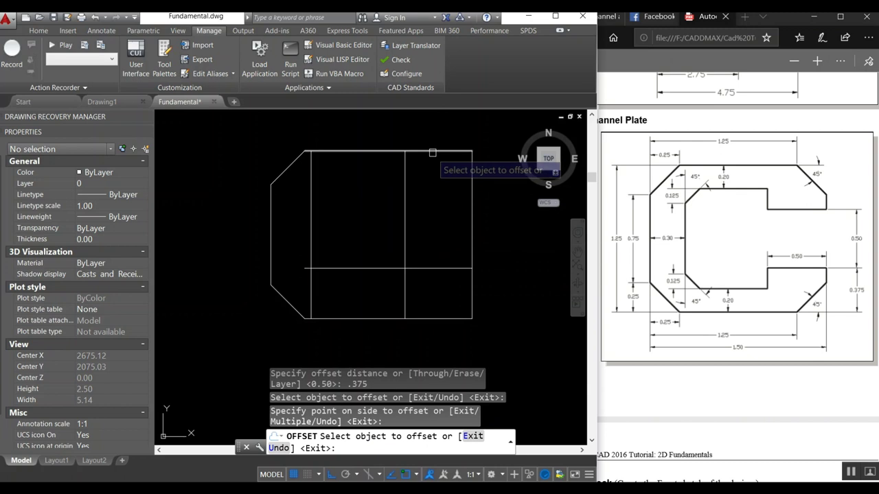
key("Return")
key("Return")
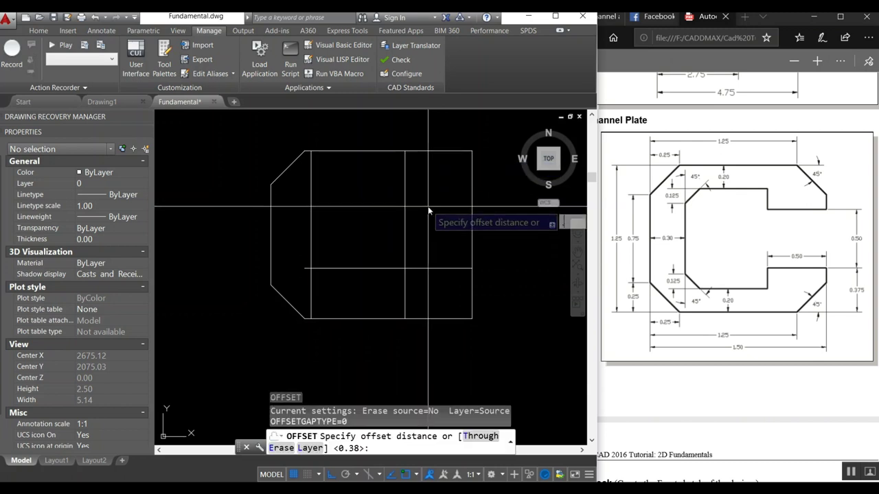
key("Return")
left_click(427, 151)
left_click(433, 223)
key("Return")
type("tr")
key("Return")
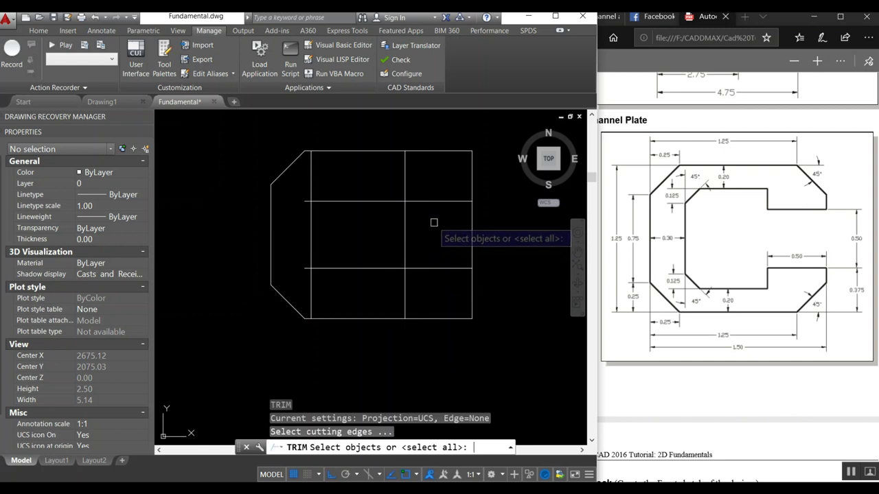
key("Return")
Step: Trim the slot lines and the right edge between them to open the slot
left_click(404, 219)
left_click(397, 201)
left_click(403, 267)
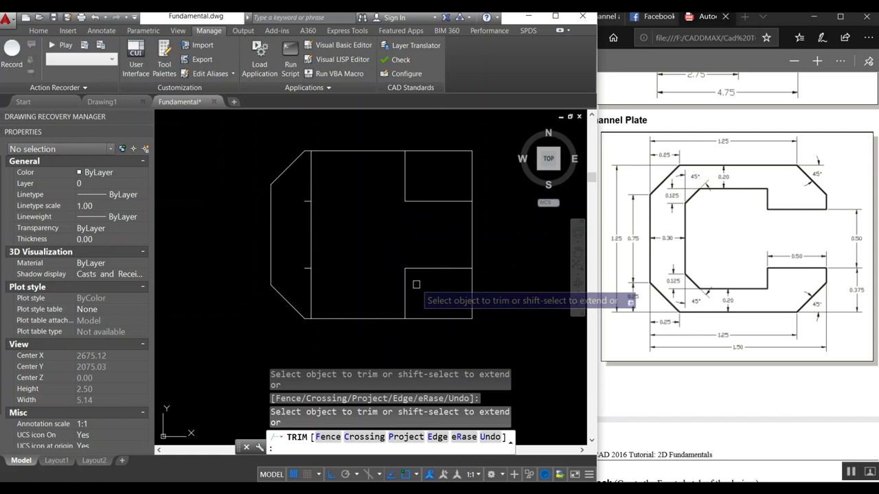
left_click(472, 229)
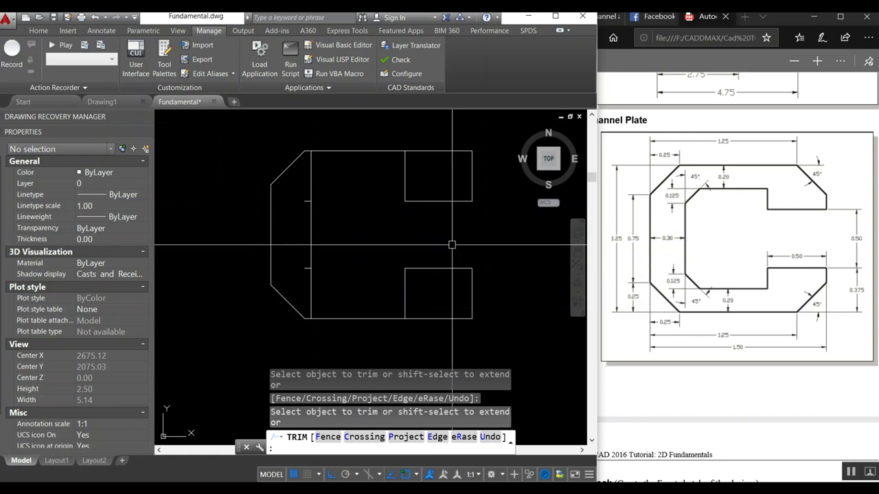
key("Escape")
Step: Erase the two small leftover ticks
type("e")
key("Return")
left_click(295, 195)
left_click(324, 279)
key("Return")
key("Return")
left_click(404, 291)
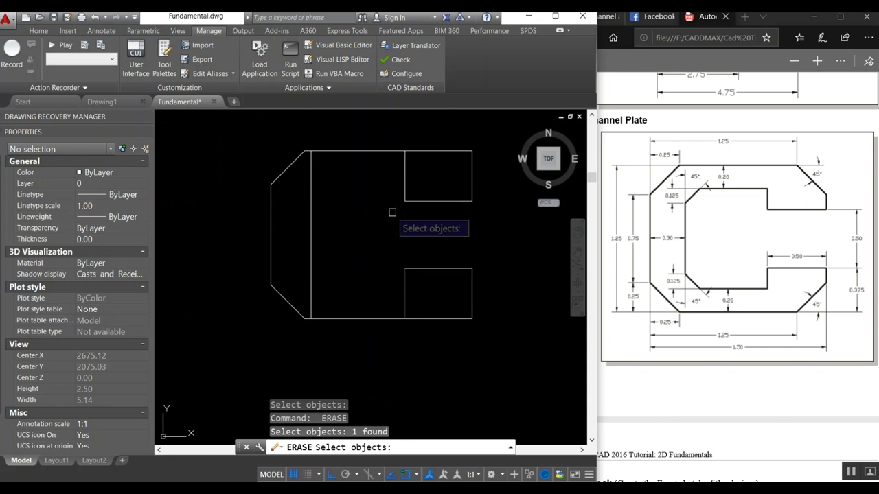
key("Escape")
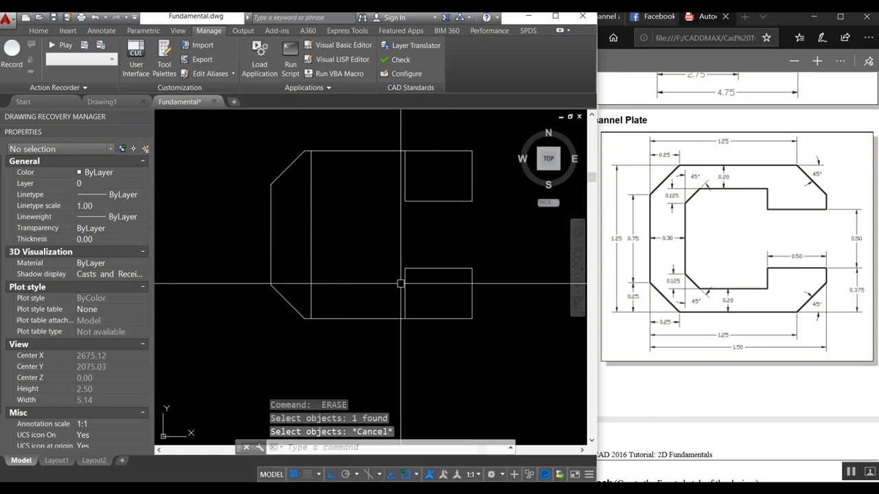
type("o")
Step: Offset two horizontal lines 0.2 toward the inside of the C
key("Return")
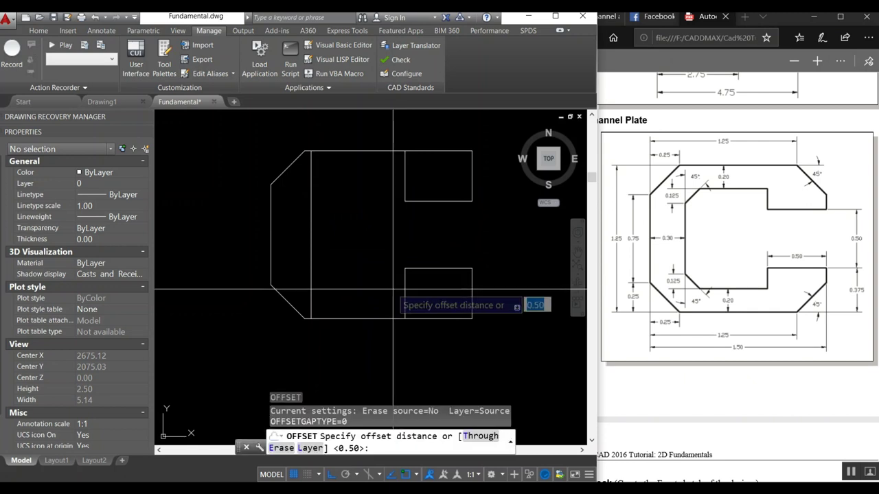
type(".2")
key("Return")
left_click(374, 292)
left_click(375, 296)
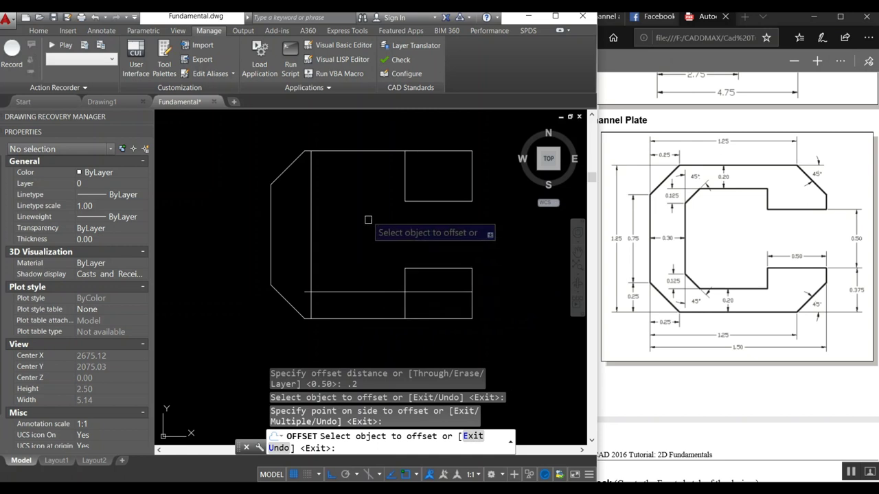
left_click(367, 151)
left_click(369, 192)
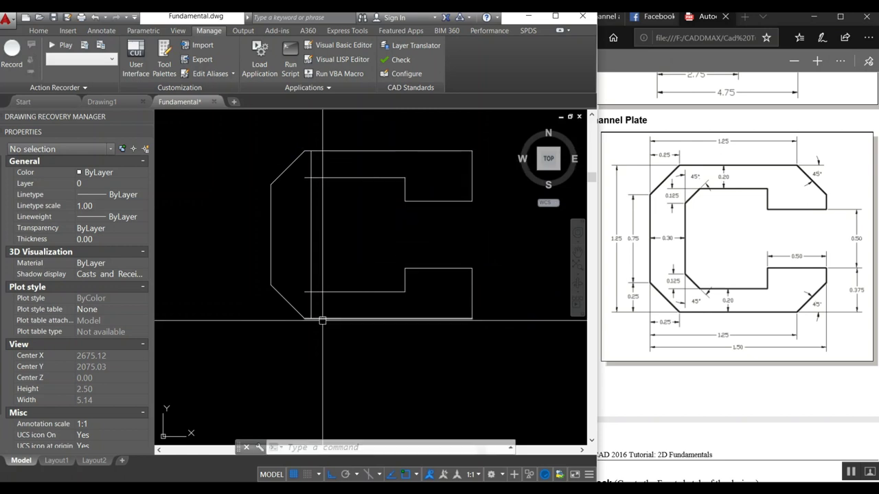
Step: Offset the left vertical line 1.25 to the right
key("Return")
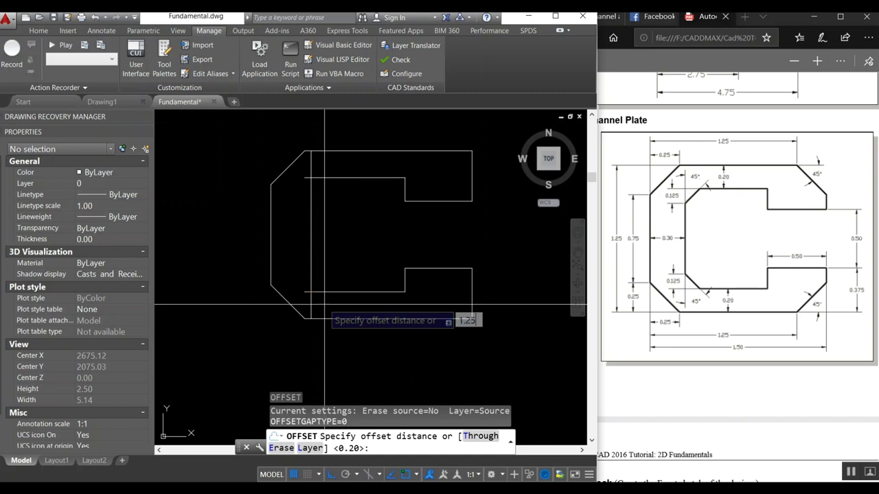
key("Return")
left_click(272, 242)
left_click(343, 260)
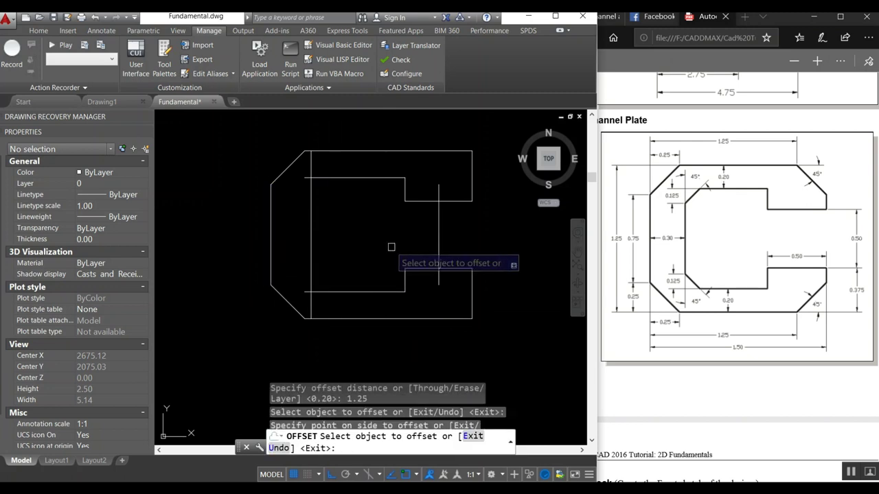
key("Return")
Step: Extend the new vertical guide down to the bottom line
key("Return")
left_click(441, 285)
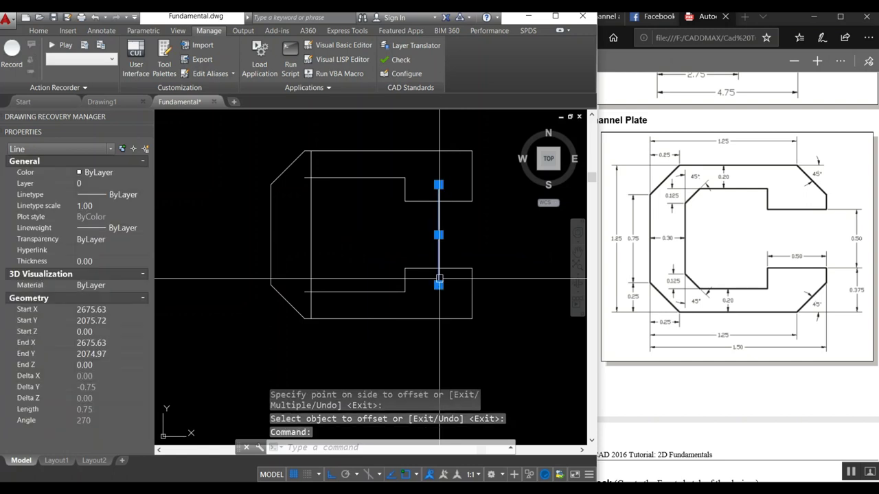
key("Escape")
key("Return")
left_click(441, 318)
key("Return")
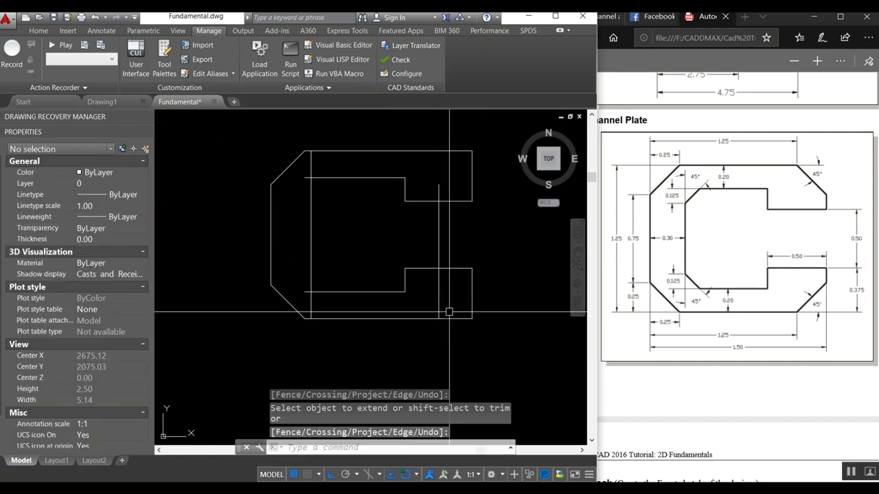
key("Escape")
Step: With 45° polar tracking, draw a diagonal from the guide's foot to the right edge
type("l")
key("Return")
left_click(462, 318)
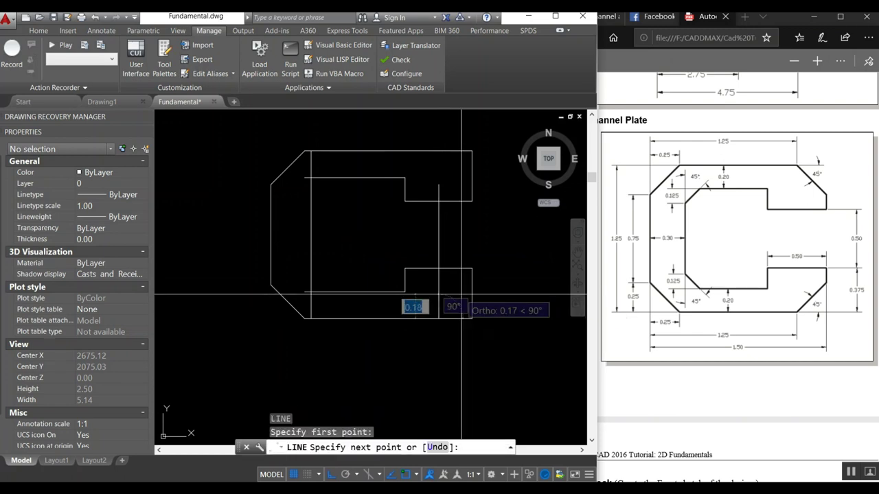
left_click(346, 474)
left_click(357, 474)
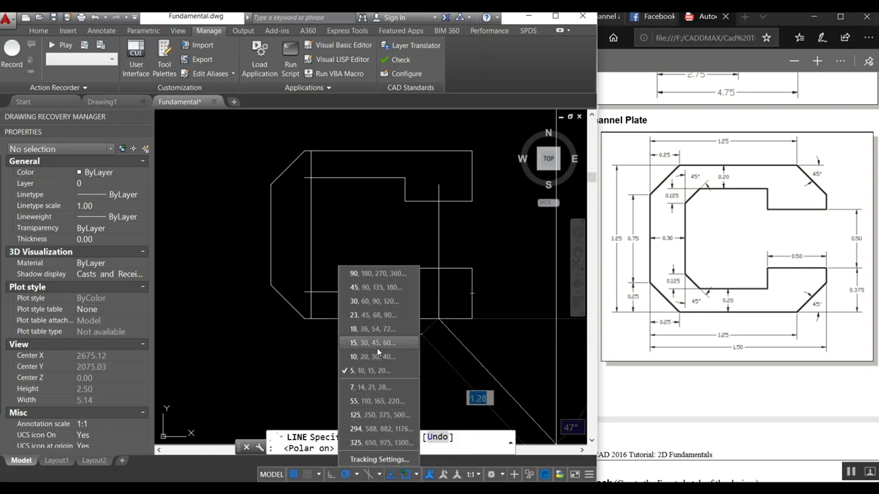
left_click(376, 287)
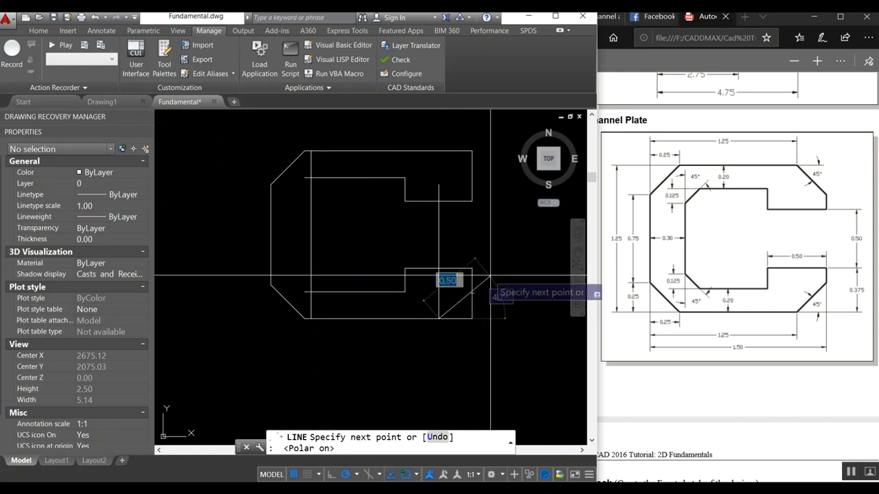
scroll(480, 296, "up", 3)
scroll(474, 295, "up", 3)
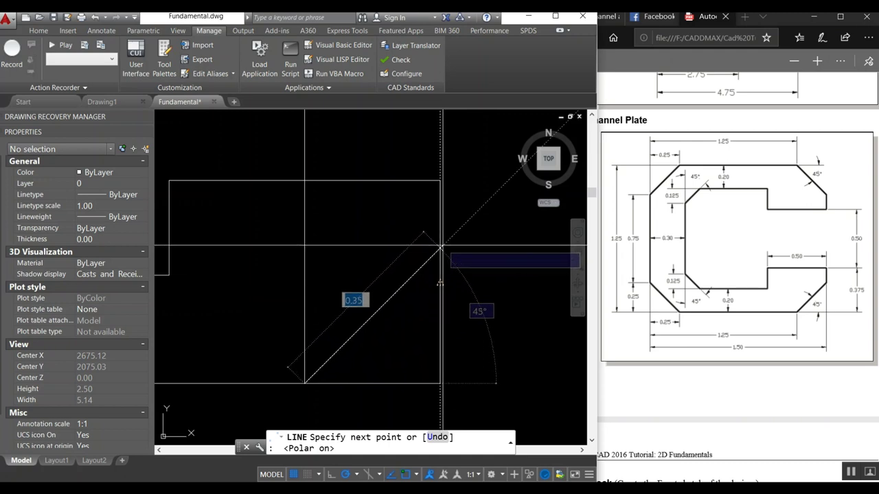
left_click(440, 248)
key("Escape")
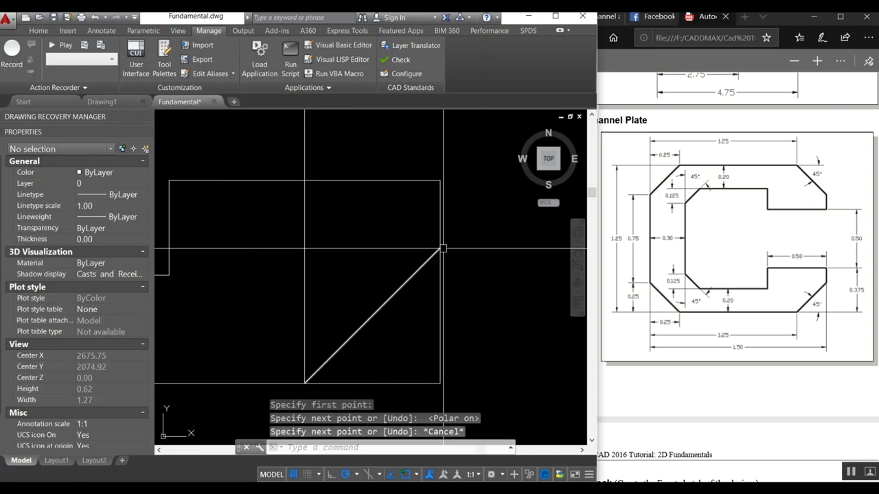
scroll(463, 246, "down", 2)
type("tr")
key("Return")
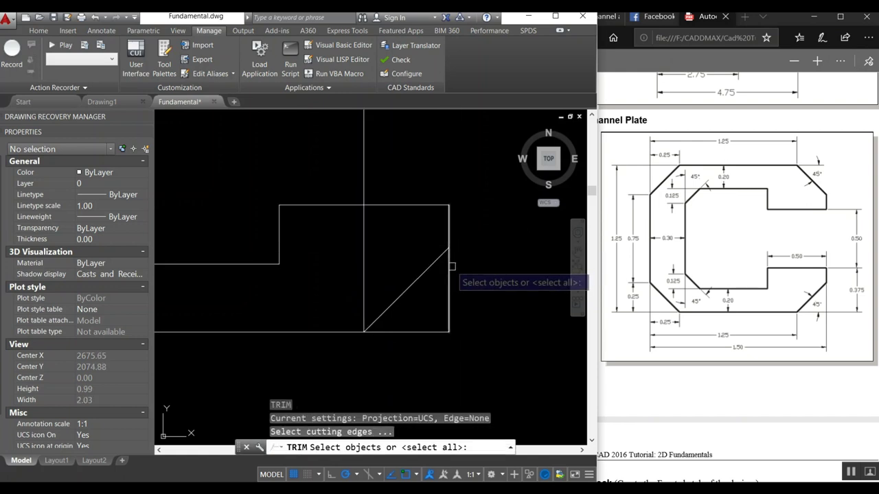
Step: Trim the right and bottom edges past the bottom-right chamfer
key("Return")
left_click(450, 264)
left_click(413, 332)
scroll(412, 315, "down", 2)
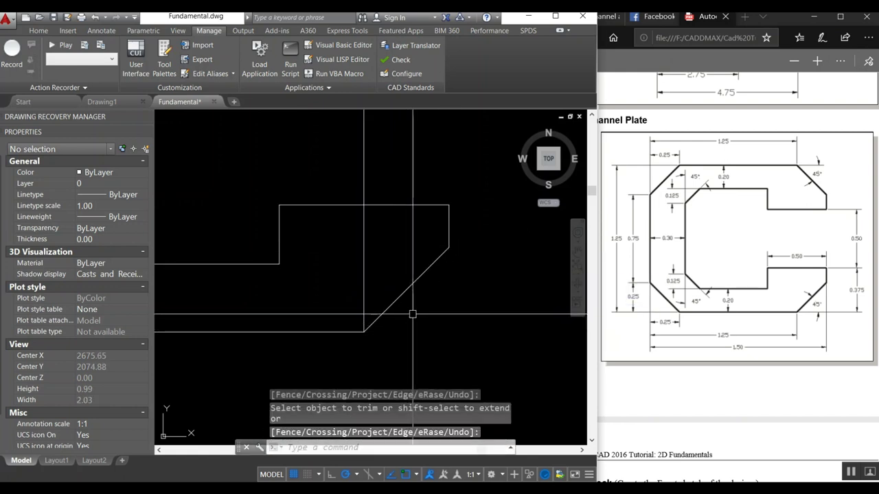
scroll(412, 314, "down", 2)
key("Return")
Step: Mirror the bottom-right chamfer about the horizontal midline onto the top-right corner
type("mi")
key("Return")
left_click(414, 297)
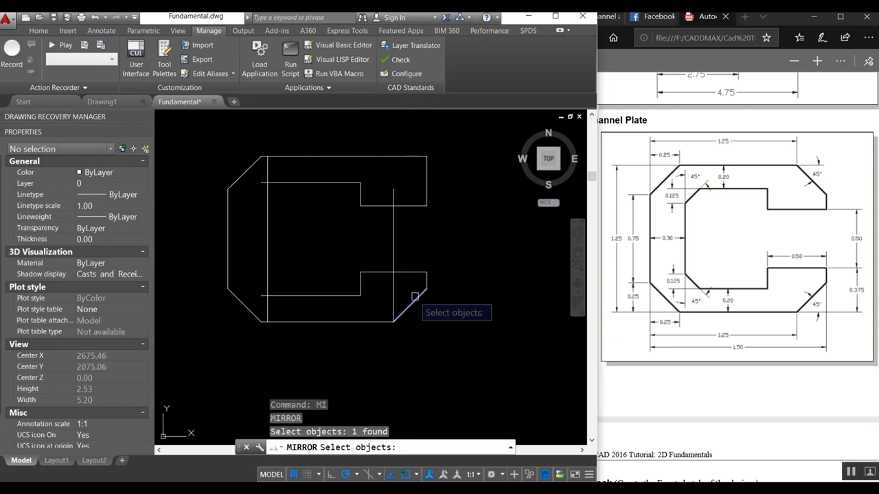
key("Return")
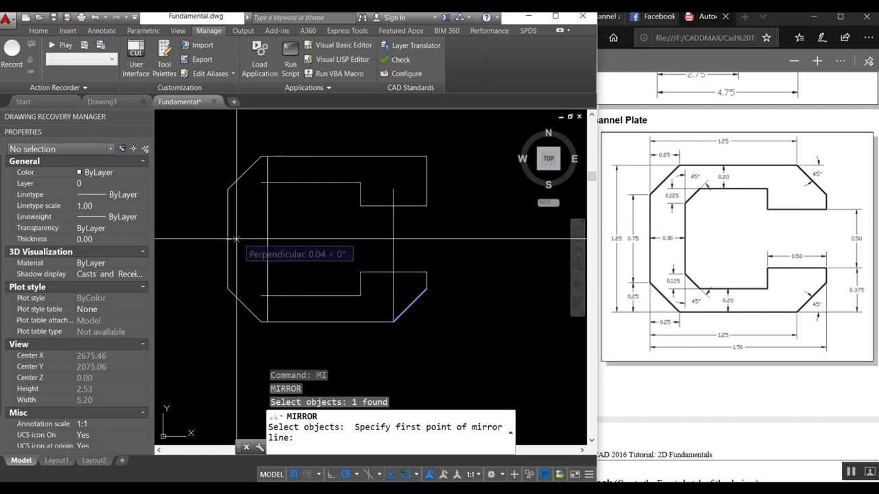
left_click(267, 240)
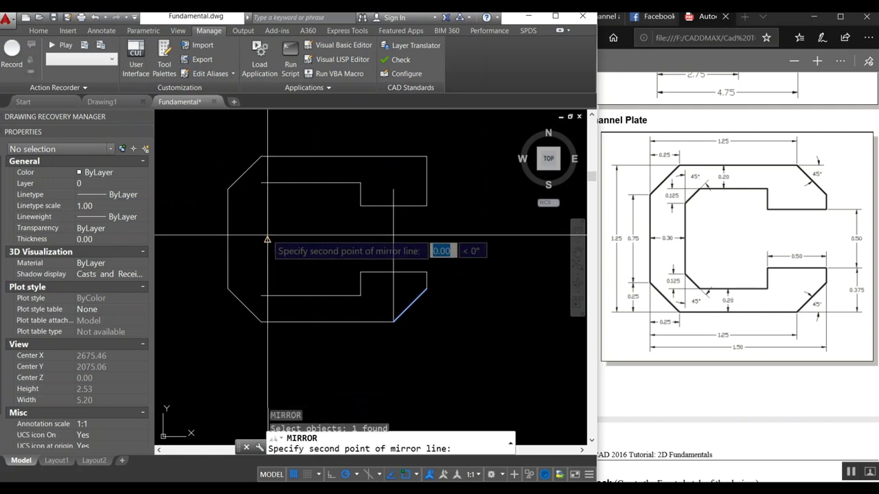
left_click(390, 240)
key("Return")
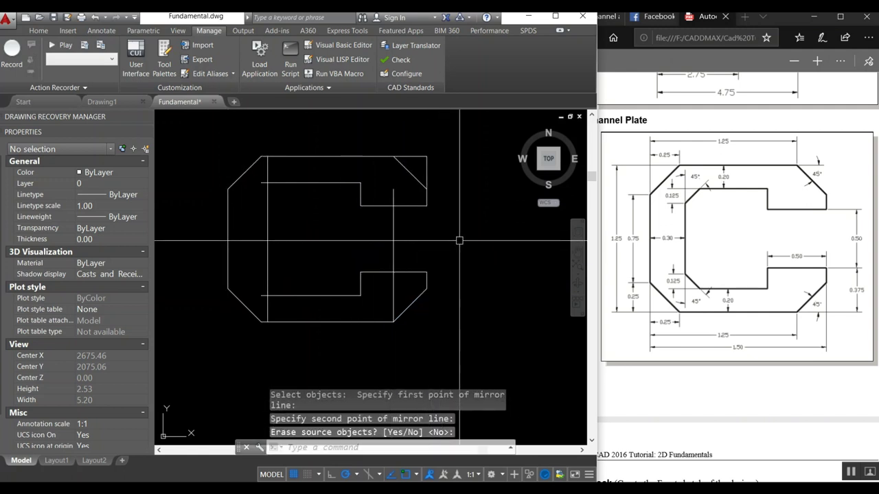
Step: Trim the top and right edges past the new top-right chamfer
type("tr")
key("Return")
Step: Erase the leftover vertical guide line
key("Return")
left_click(427, 172)
left_click(412, 157)
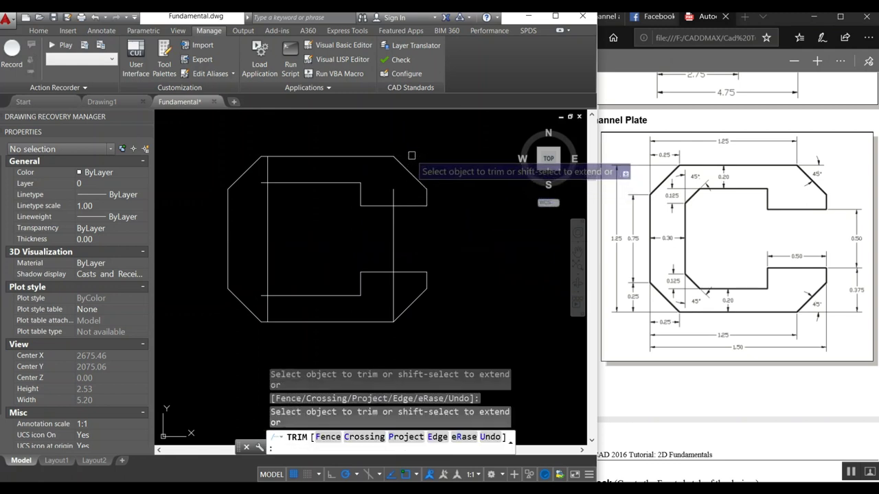
key("Escape")
type("e")
key("Return")
left_click(381, 236)
left_click(376, 242)
key("Return")
type("o")
key("Return")
type(".125")
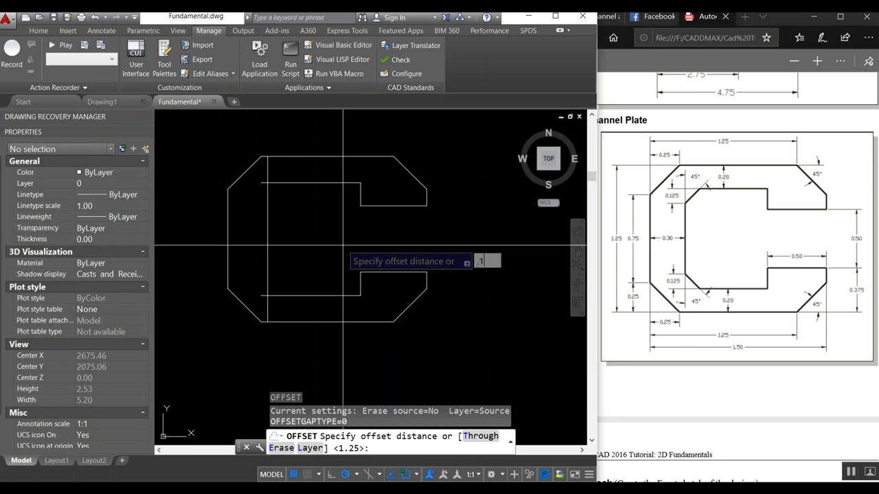
Step: Offset the C's inner top and left lines by 0.125 as chamfer guides
key("Return")
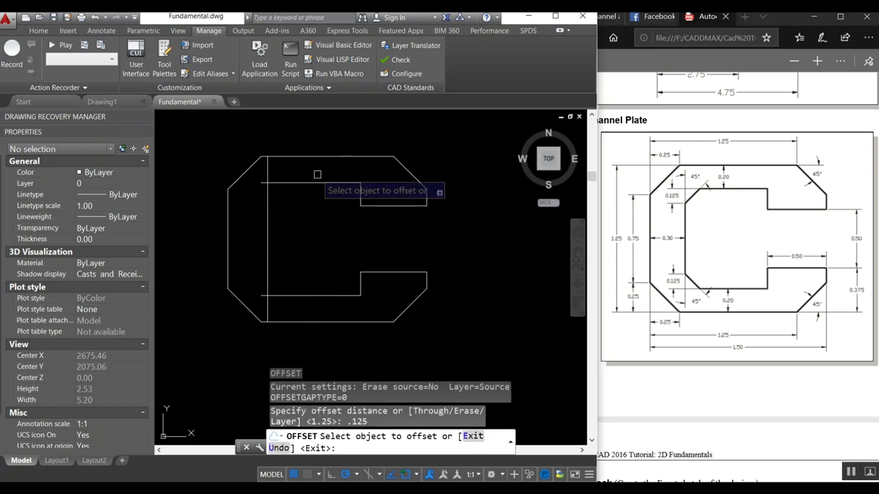
left_click(307, 183)
left_click(306, 197)
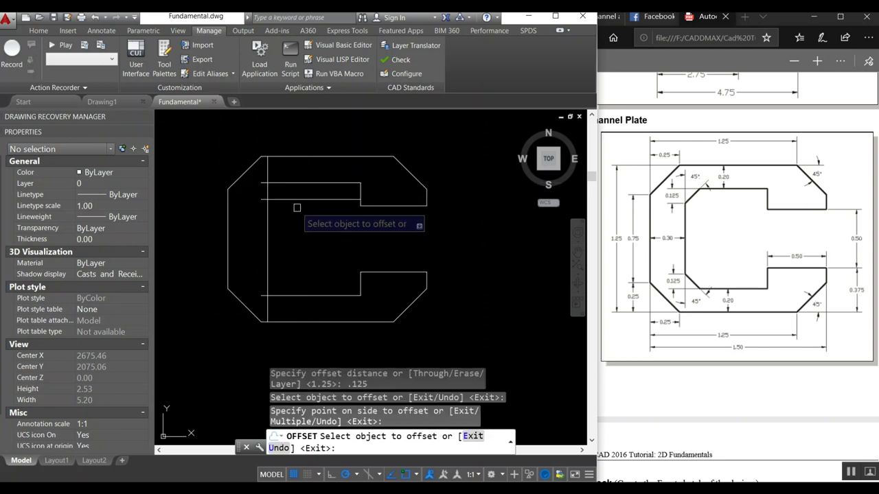
left_click(269, 213)
left_click(288, 211)
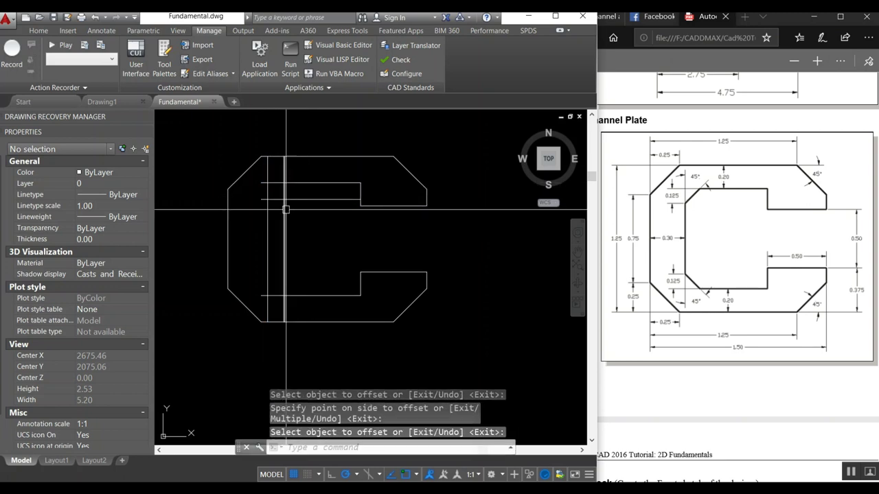
key("Escape")
Step: Draw the diagonal chamfer line across the inner top-left corner
type("l")
key("Return")
left_click(284, 184)
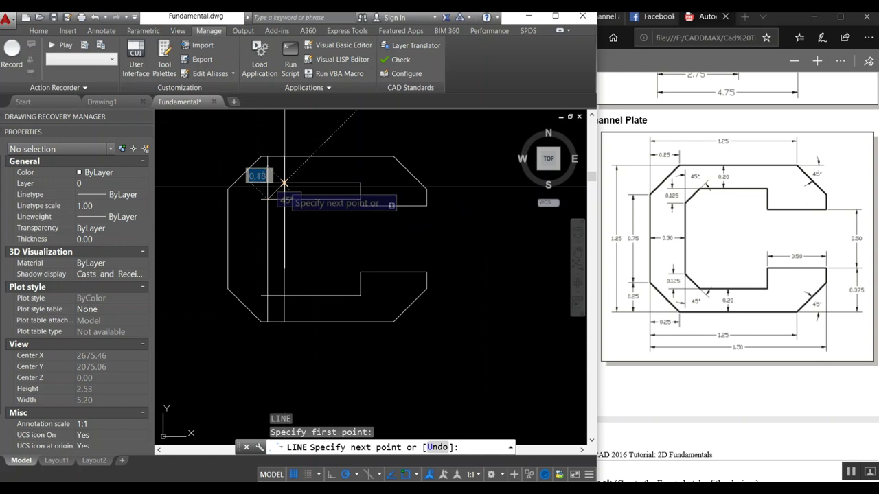
left_click(267, 200)
key("Return")
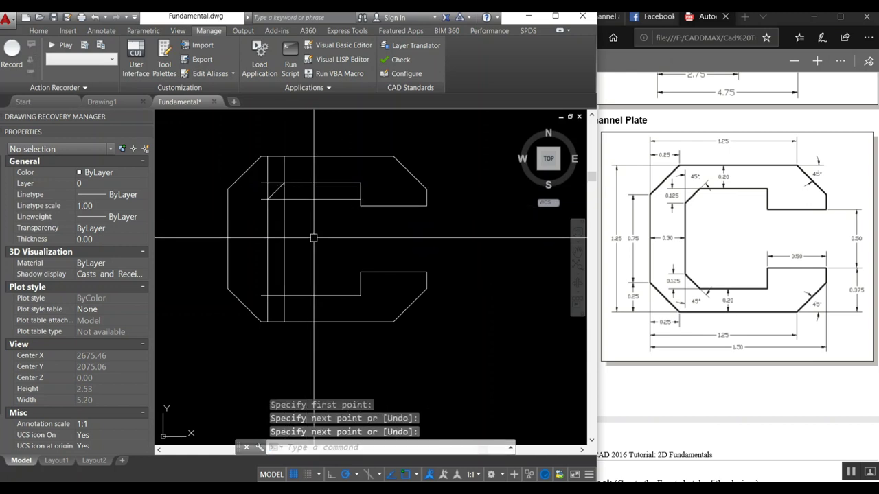
Step: Trim the top and left corner pieces beyond the chamfer line
type("tr")
key("Return")
key("Return")
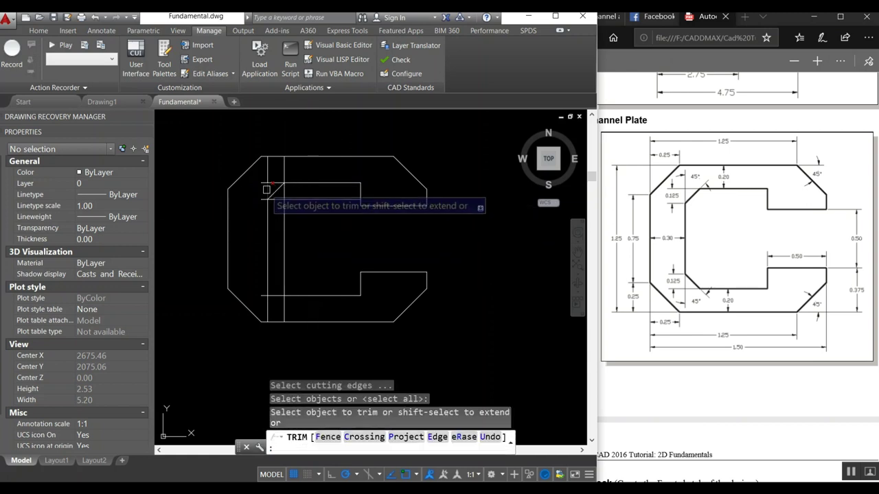
left_click(274, 183)
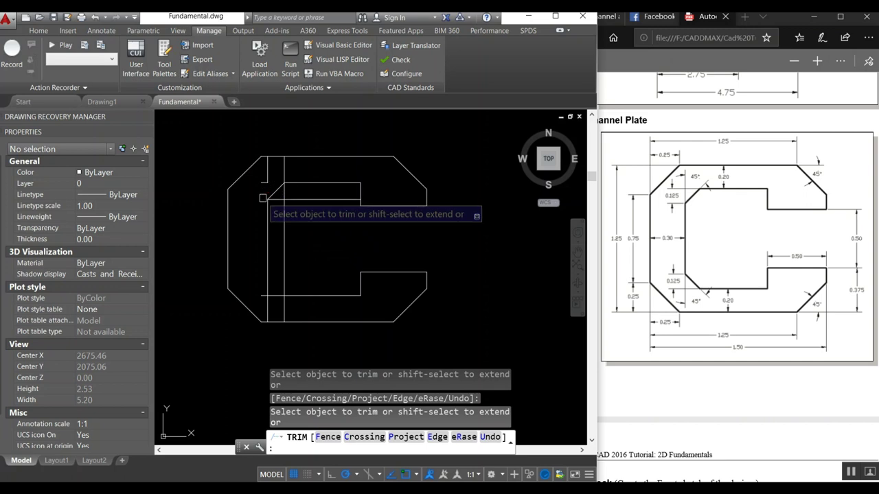
left_click(267, 192)
key("Return")
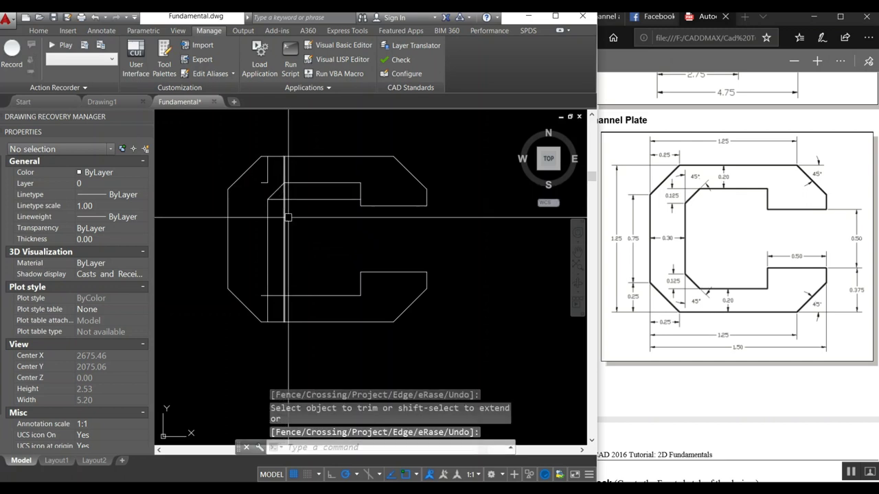
Step: Erase the leftover 0.125 offset guide lines
type("e")
key("Return")
left_click(293, 228)
left_click(276, 188)
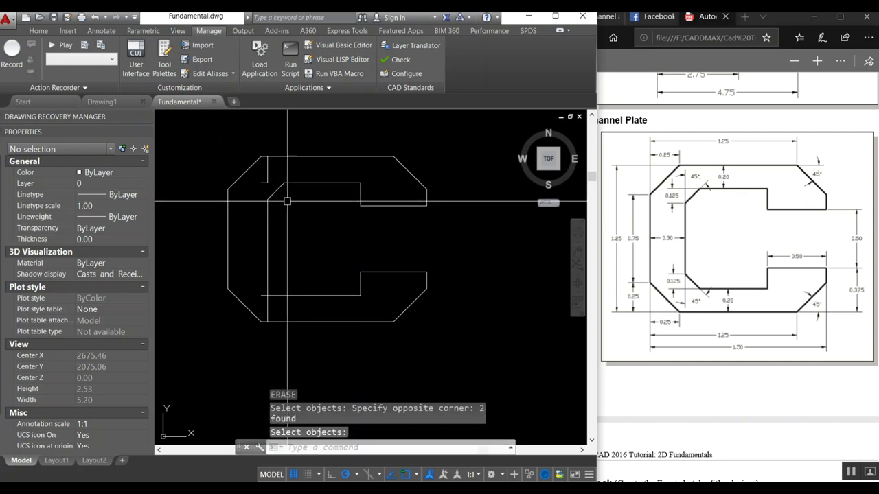
key("Return")
key("Return")
left_click(265, 179)
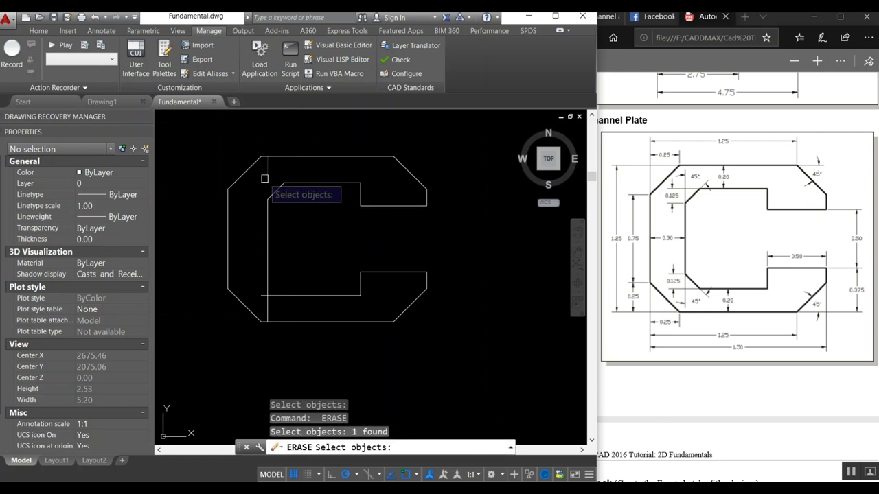
key("Return")
Step: Mirror the inner chamfer line across a horizontal axis to the lower corner, keeping the original
type("mi")
key("Return")
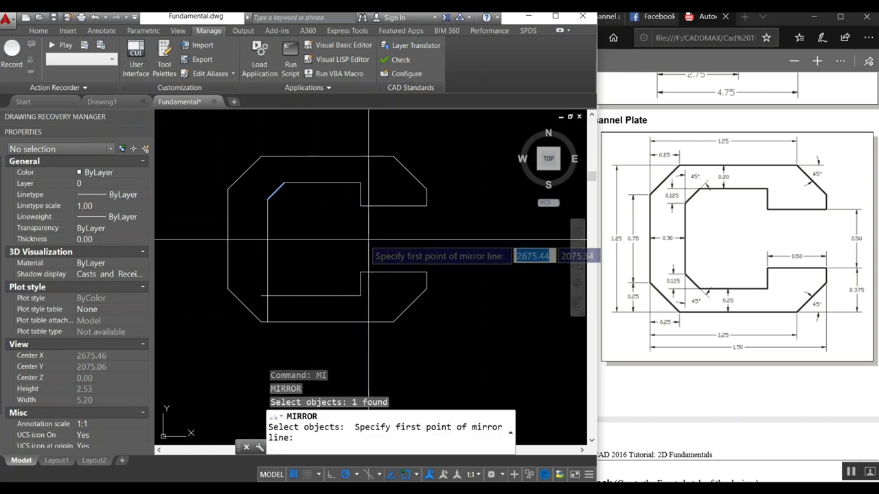
left_click(229, 234)
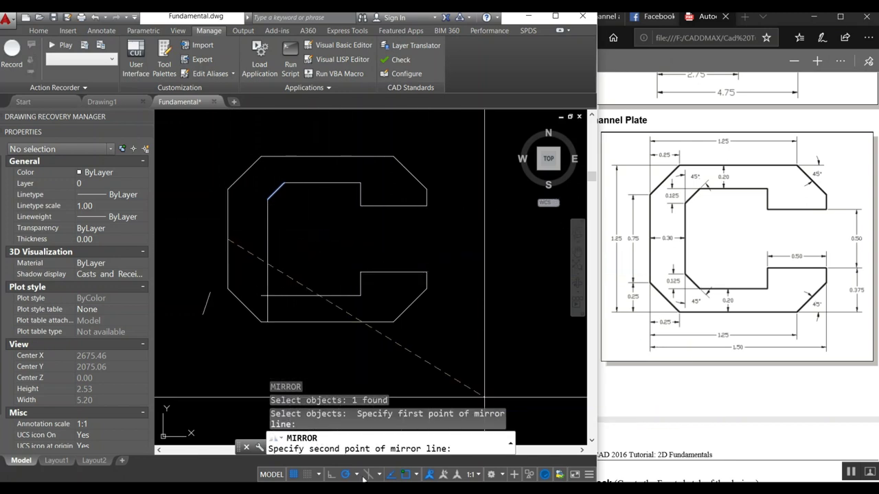
left_click(332, 474)
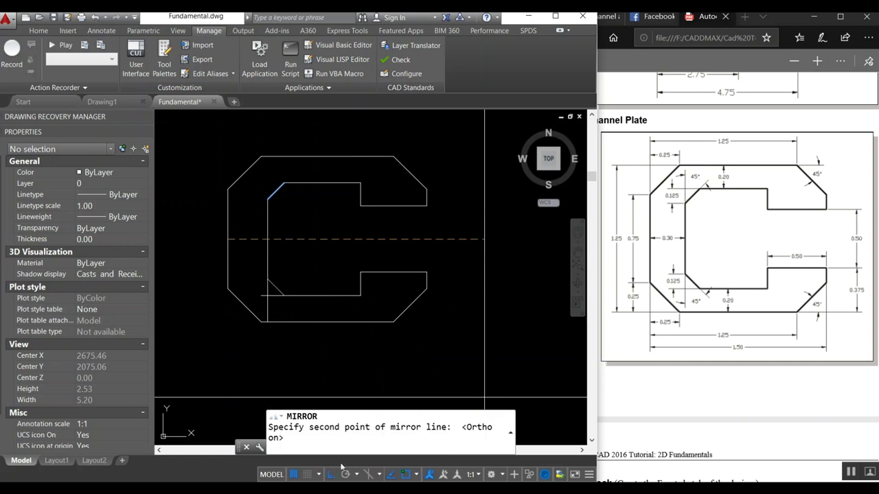
left_click(445, 241)
key("Return")
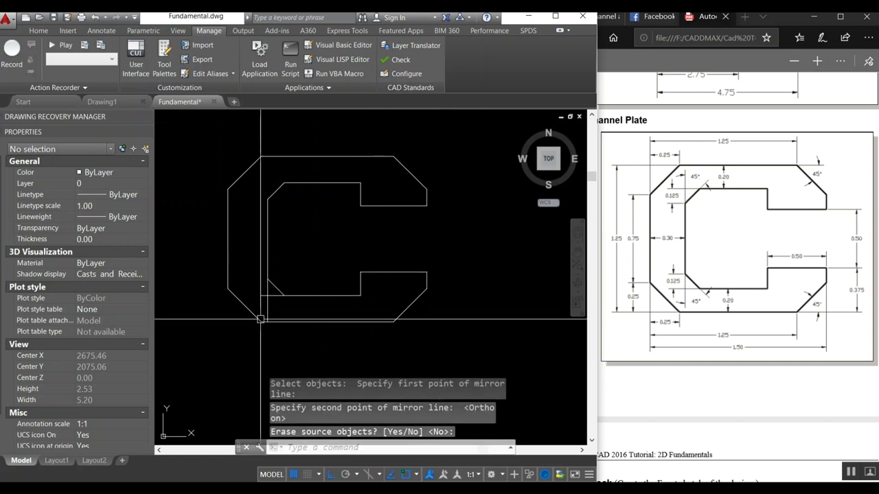
Step: Trim away the extra vertical segment at the inner bottom-left corner
type("r")
key("Return")
scroll(277, 307, "up", 2)
scroll(282, 309, "up", 2)
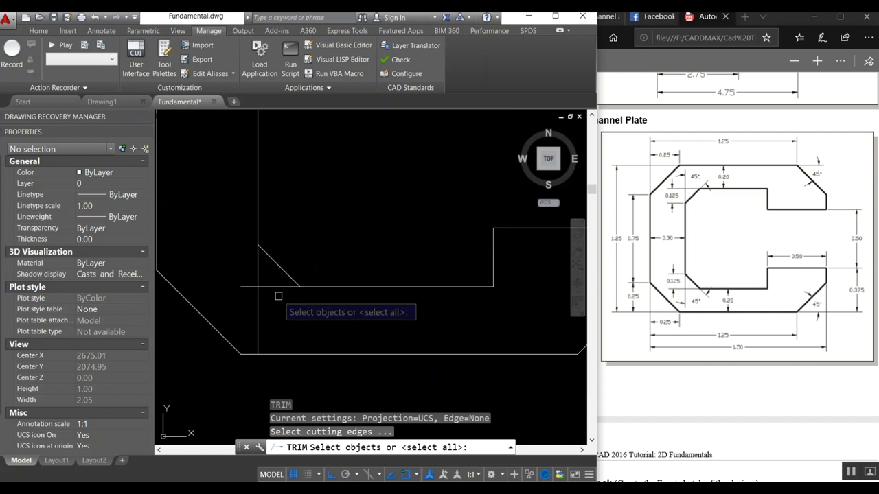
key("Return")
left_click(260, 266)
key("Escape")
type("e")
key("Return")
left_click(269, 280)
Step: Erase the stray lines, then create style New3 from New2 with 0.05 text height
left_click(251, 298)
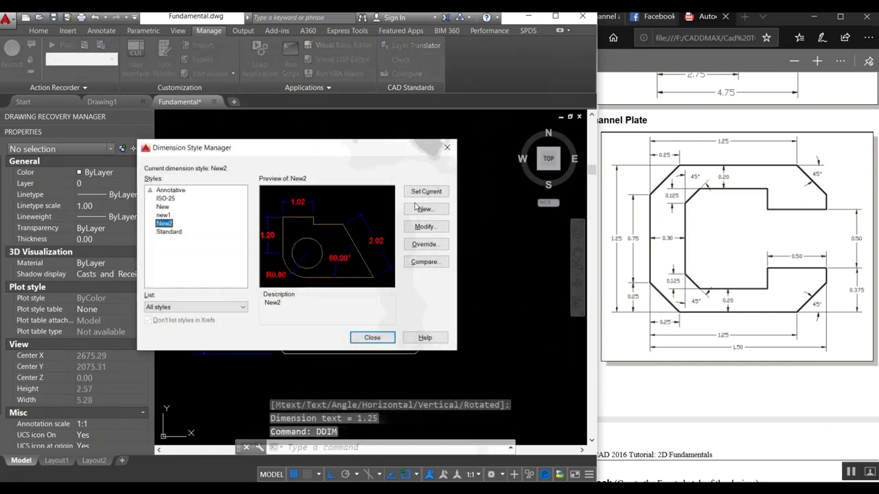
left_click(436, 211)
type("New3")
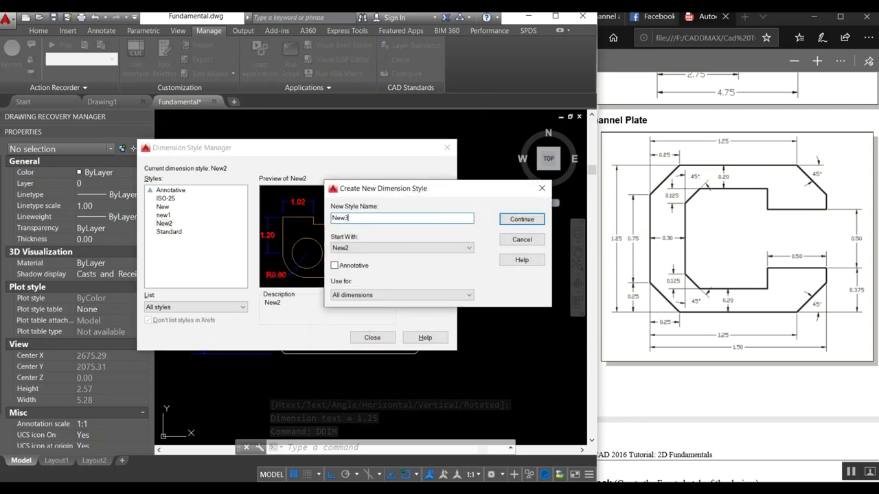
key("Return")
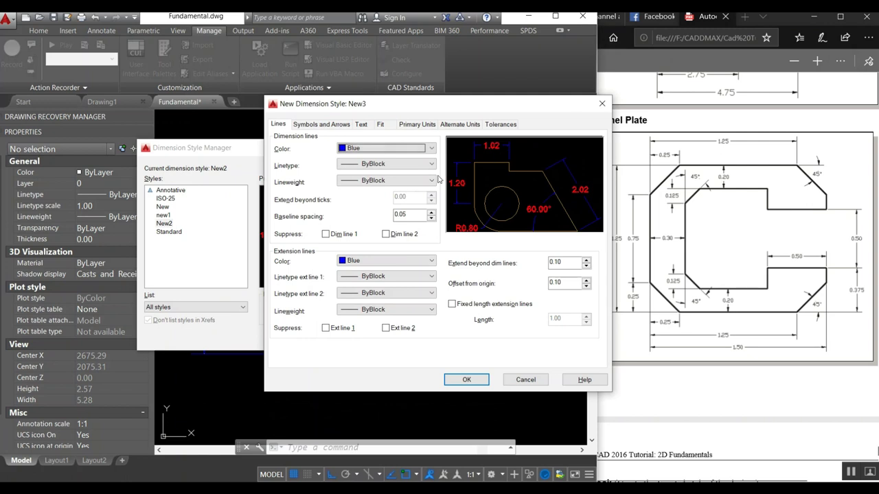
left_click(362, 125)
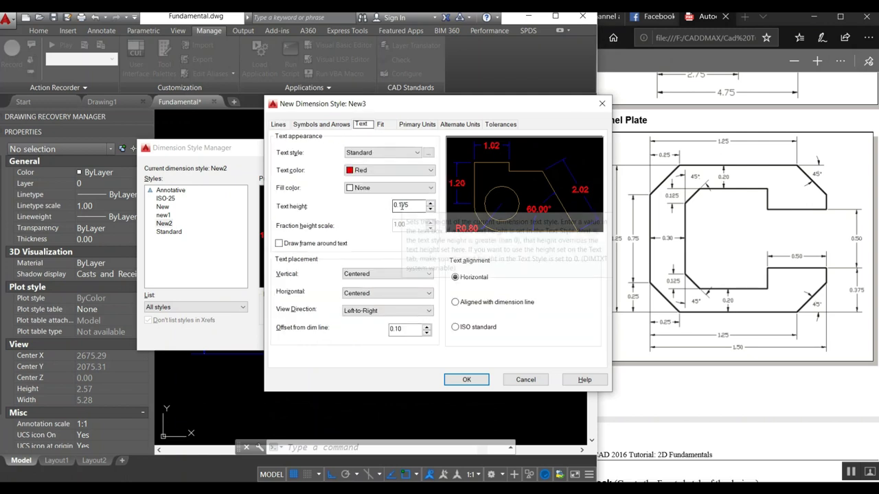
double_click(405, 205)
type("0.0")
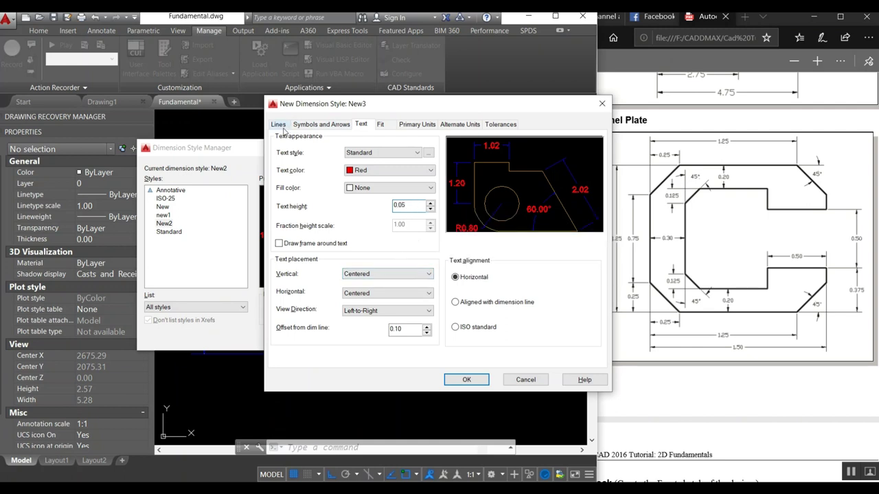
Step: Set the New3 arrow size to 0.02 and accept the style
left_click(278, 125)
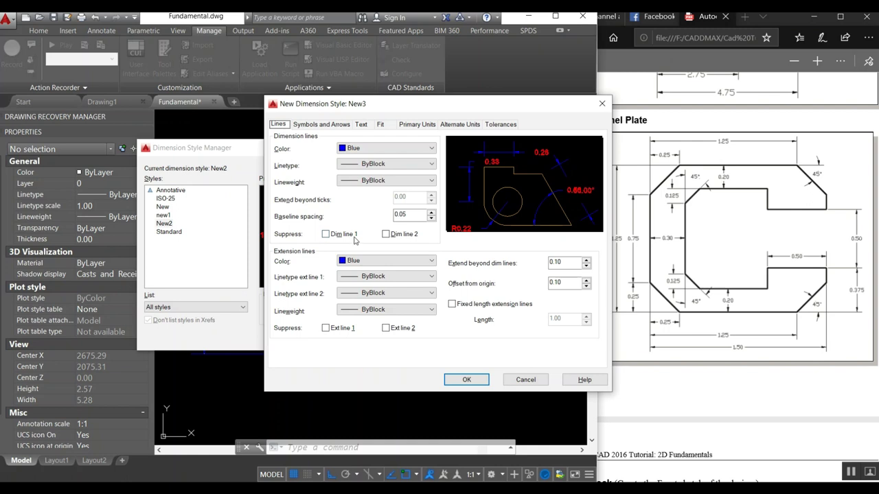
left_click(324, 125)
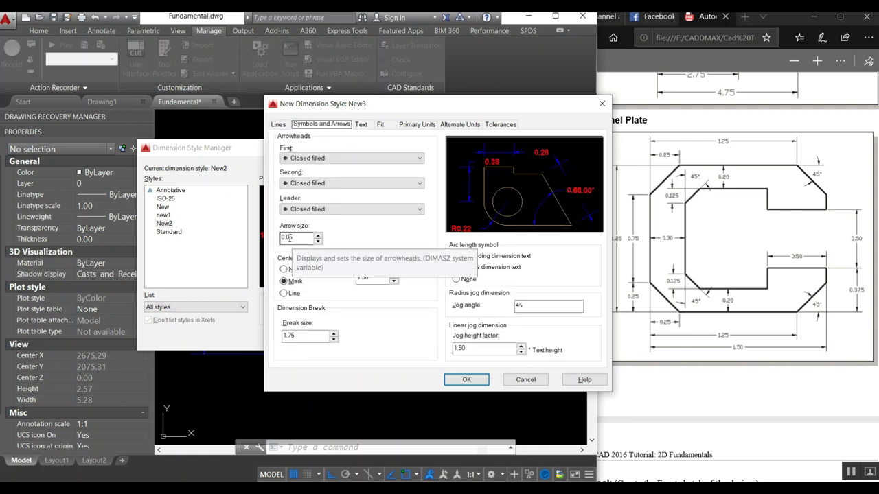
left_click_drag(290, 237, 298, 237)
type("2")
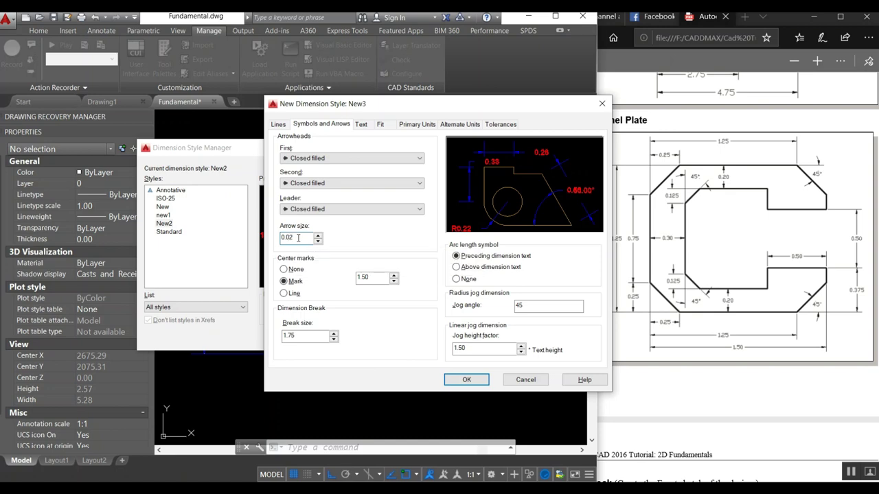
left_click(361, 124)
left_click(380, 125)
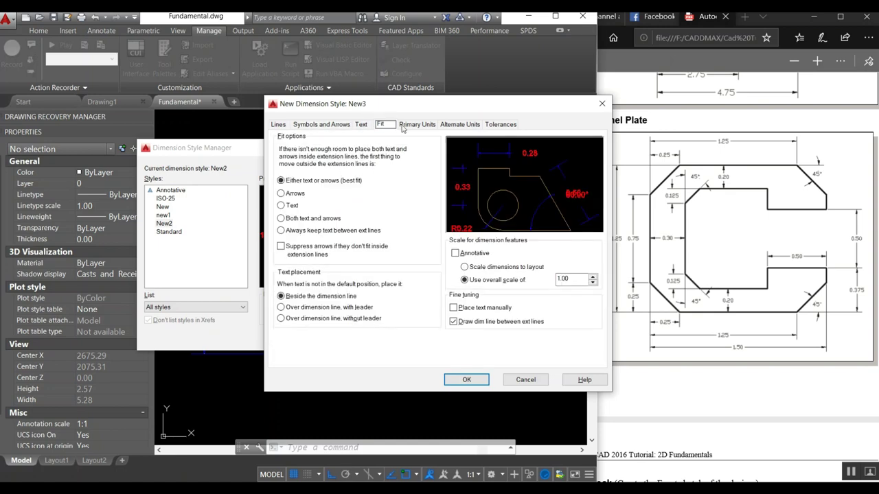
left_click(412, 125)
left_click(462, 380)
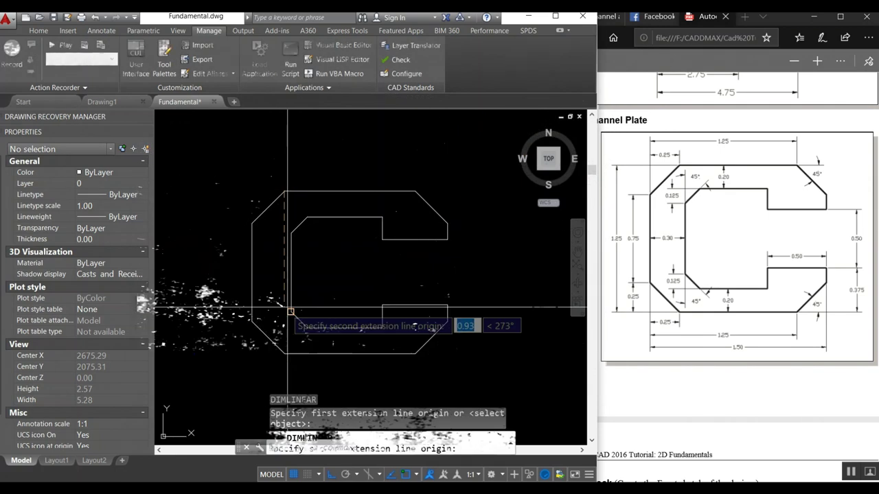
Step: Dimension the plate's left side with 1.25 overall and 0.75 straight-edge heights
left_click(283, 355)
left_click(284, 191)
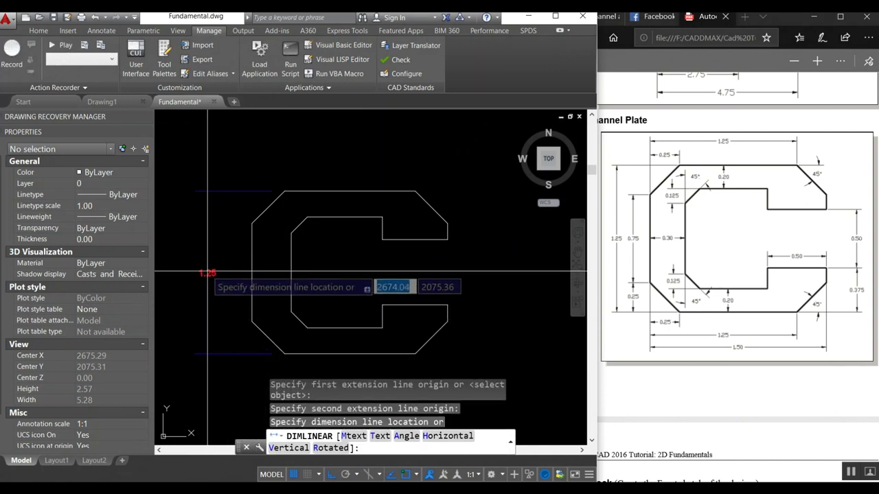
left_click(204, 273)
key("Return")
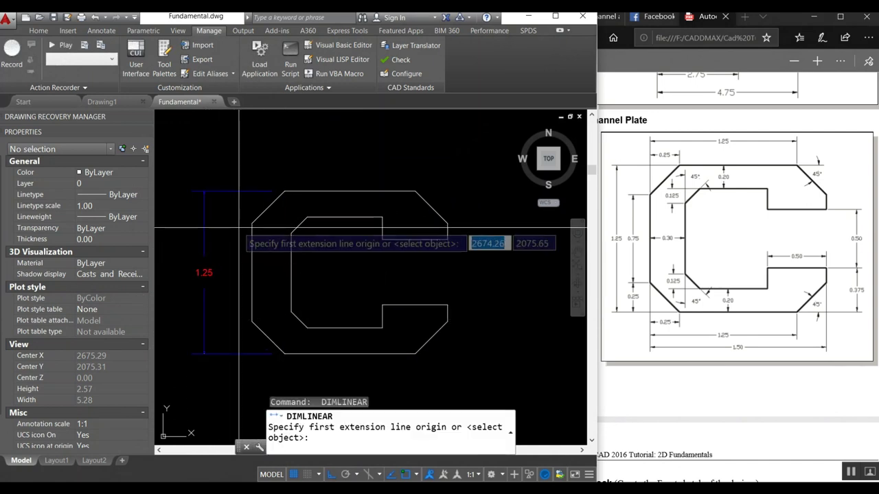
left_click(250, 226)
left_click(252, 321)
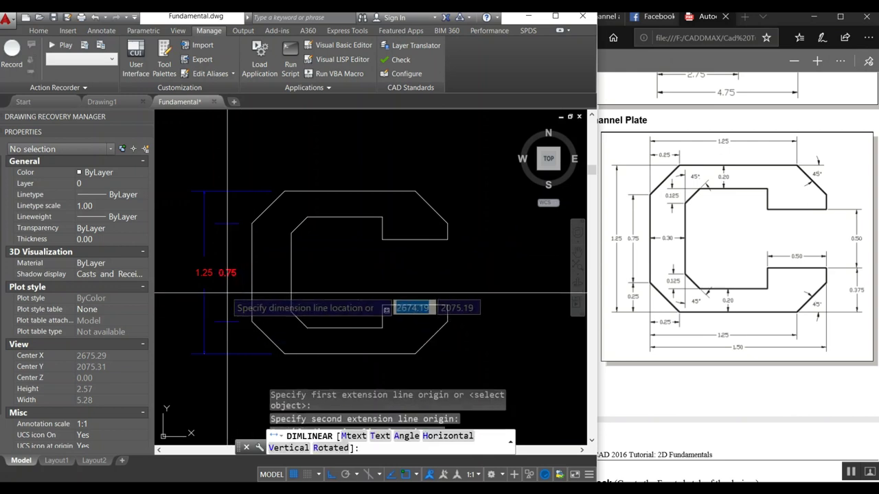
left_click(231, 283)
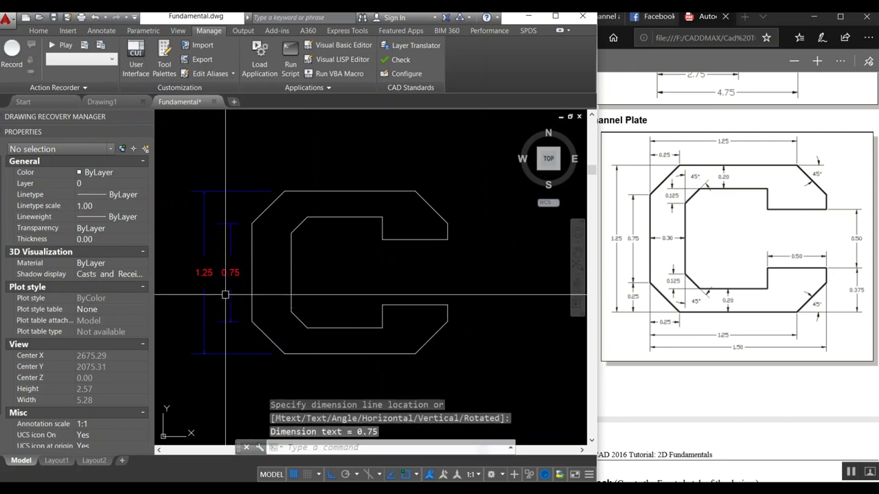
Step: Move the 1.25 dimension further left and reposition the 0.75 dimension
key("Return")
key("Escape")
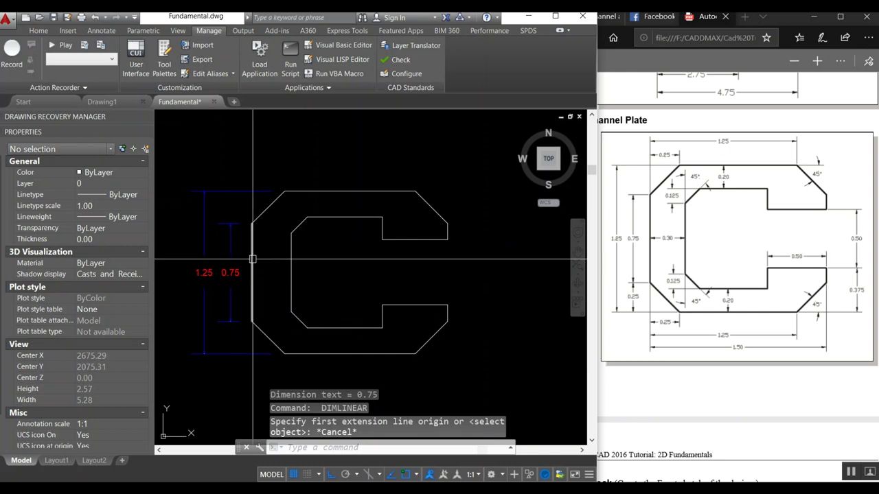
left_click(204, 273)
left_click(204, 273)
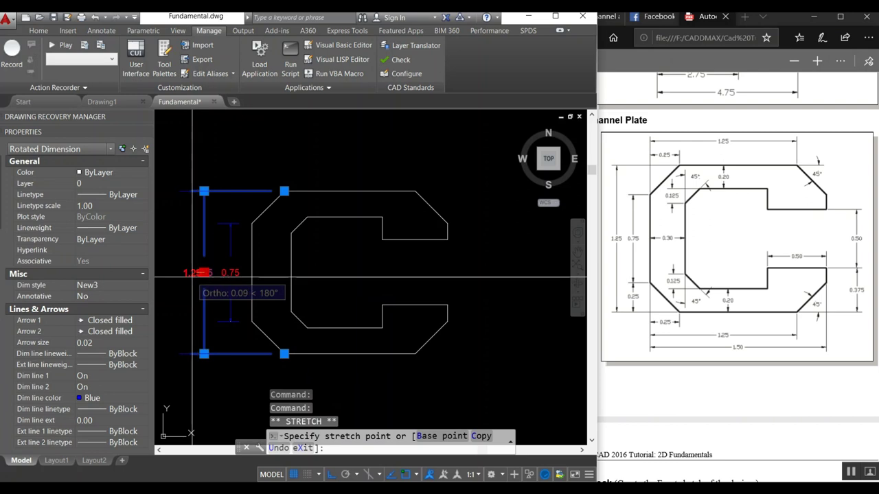
left_click(192, 273)
left_click(231, 273)
left_click(230, 273)
left_click(231, 273)
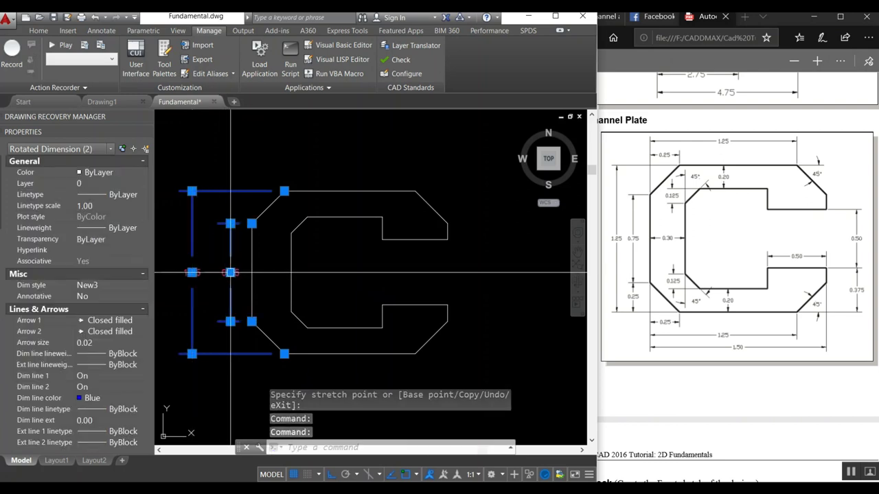
left_click(230, 273)
key("Escape")
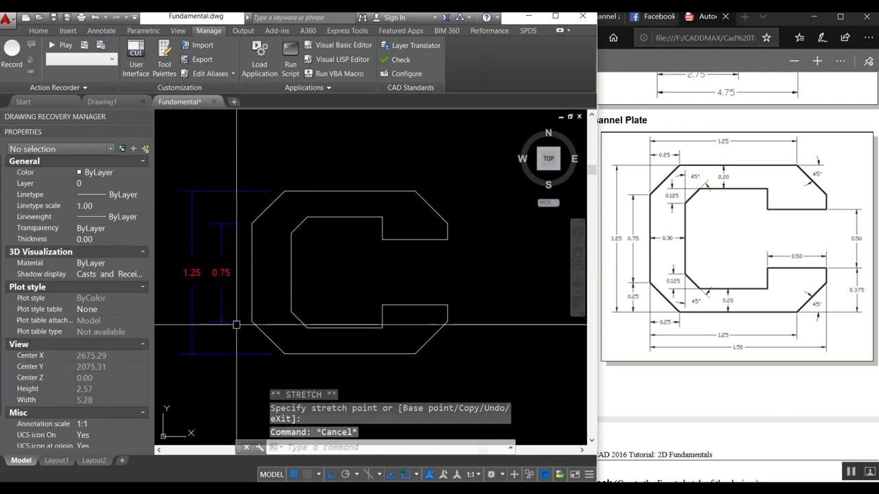
Step: Add continued 0.25 and 0.13 dimensions below the 0.75 dimension
type("Dimc")
key("Return")
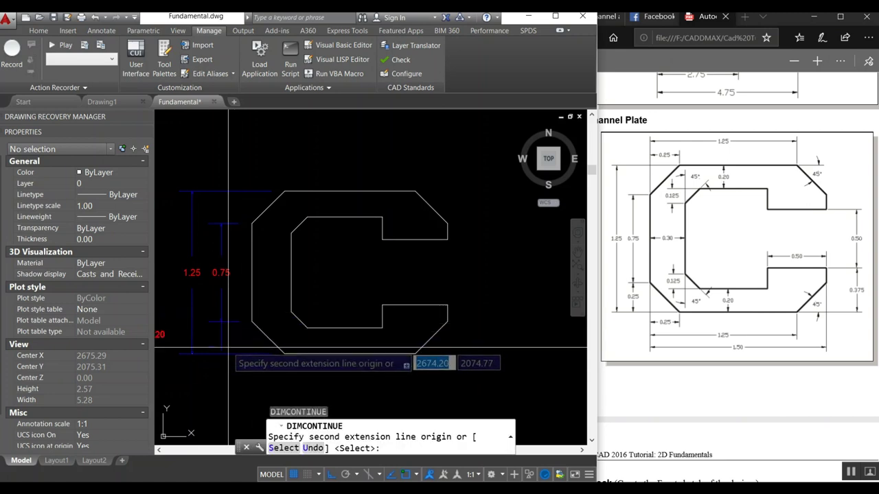
left_click(276, 354)
left_click(221, 337)
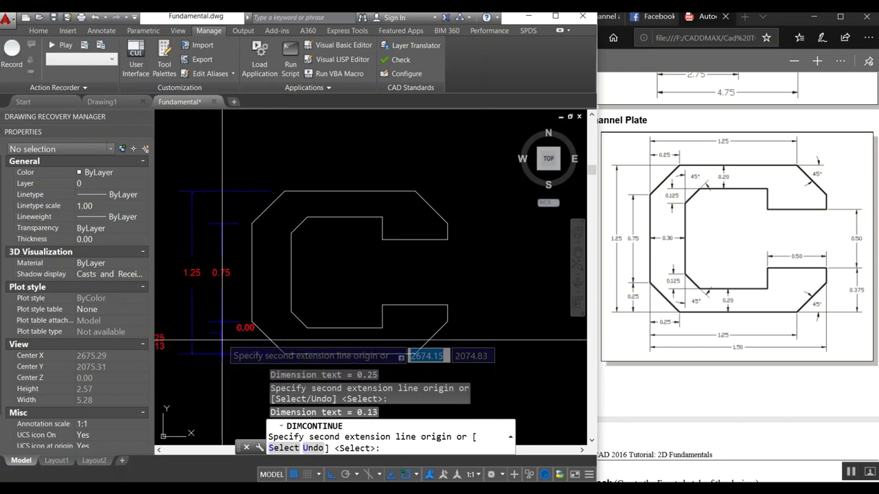
key("Escape")
Step: Erase the unwanted continued 0.25 and 0.13 dimensions
middle_click_drag(234, 325, 243, 313)
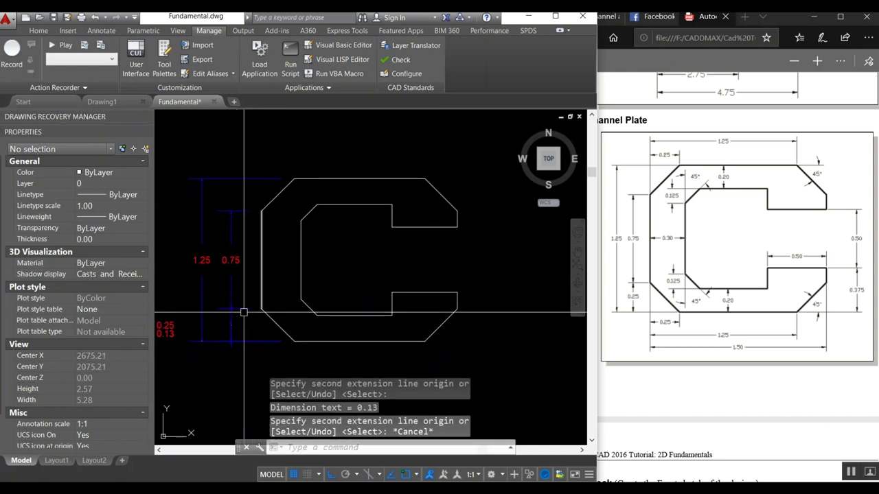
type("e")
key("Return")
left_click(172, 330)
left_click(169, 324)
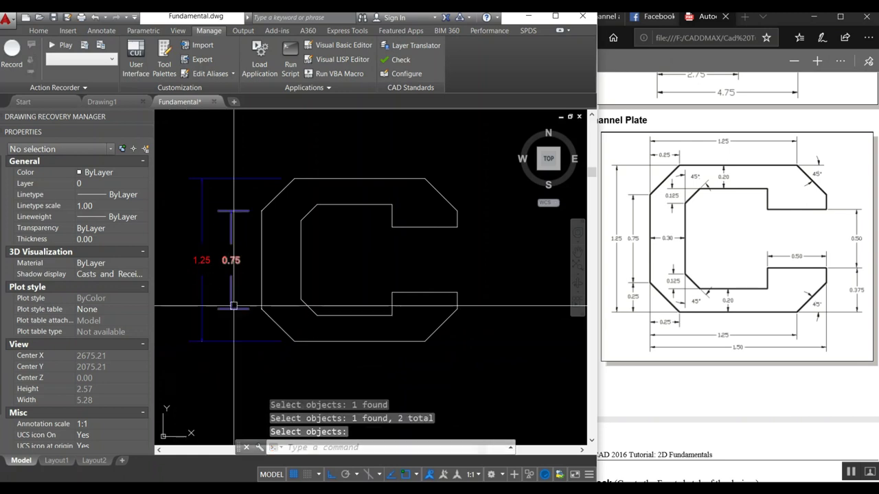
type("i")
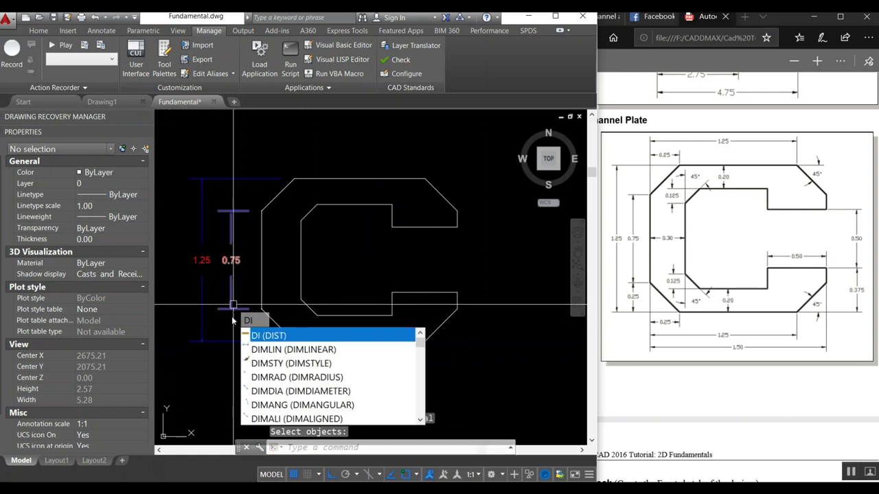
key("Escape")
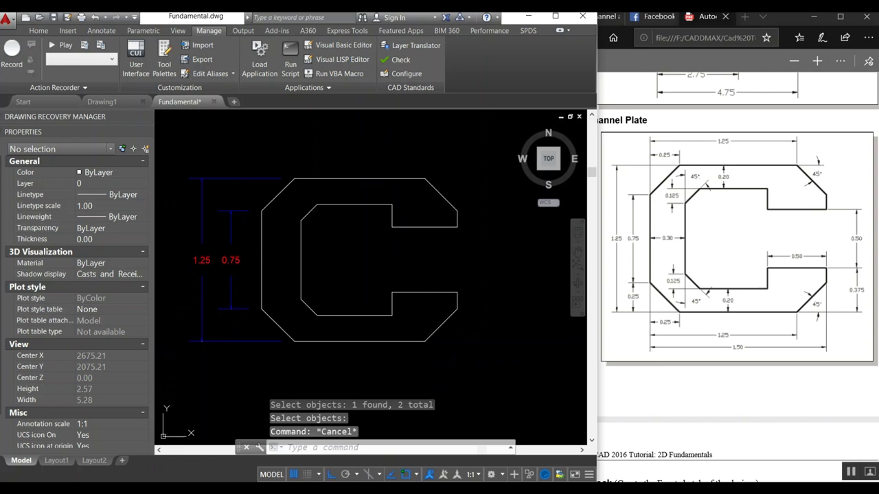
Step: Add a 0.25 linear dimension for the lower chamfer height
type("dli")
key("Return")
left_click(261, 309)
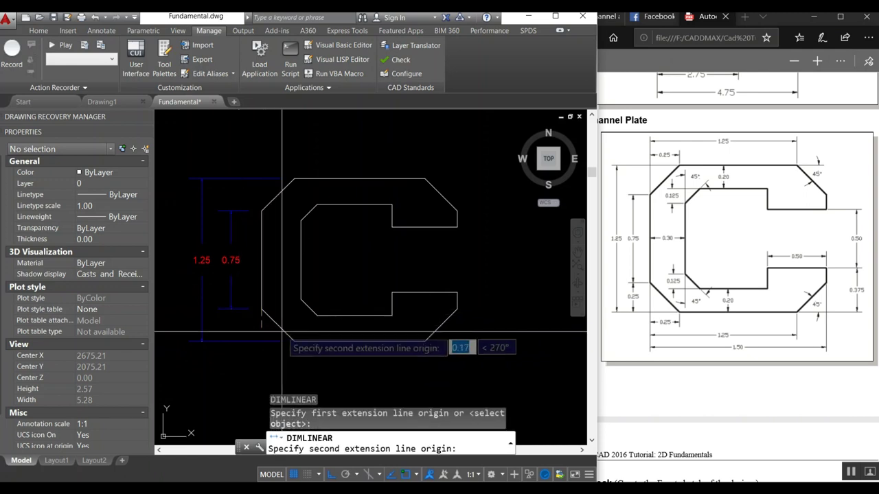
left_click(294, 341)
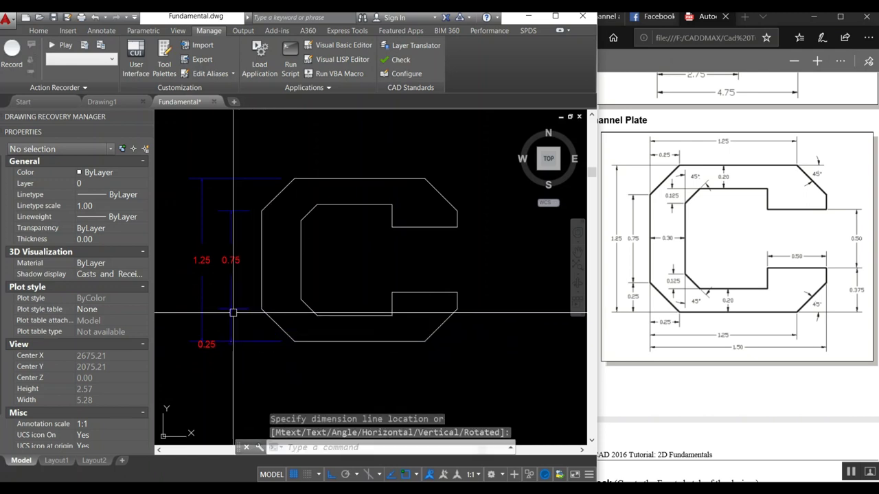
left_click(232, 313)
left_click(231, 333)
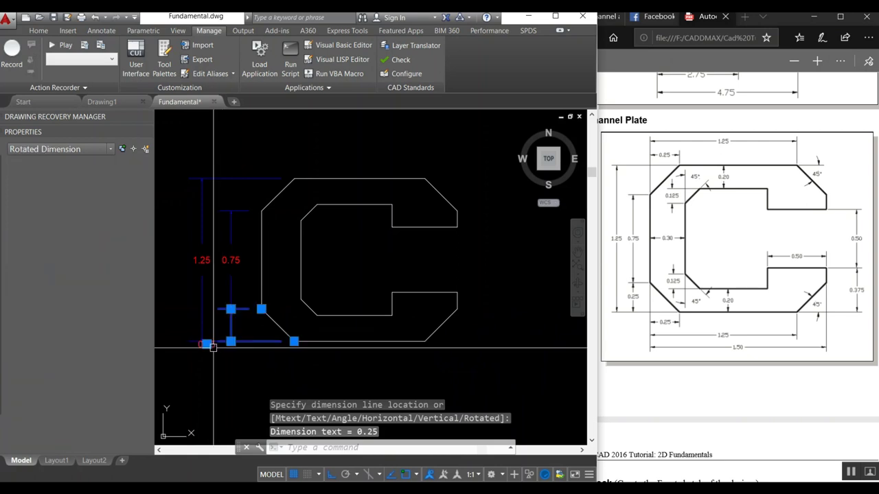
left_click(231, 325)
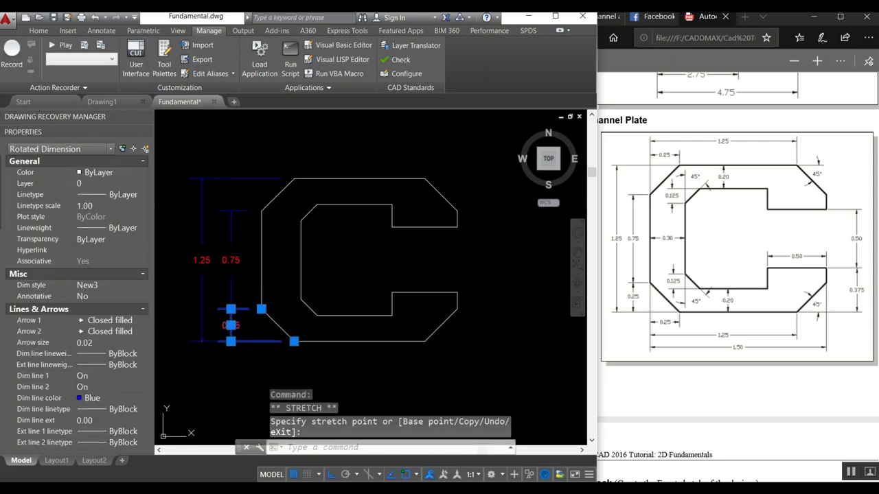
key("Escape")
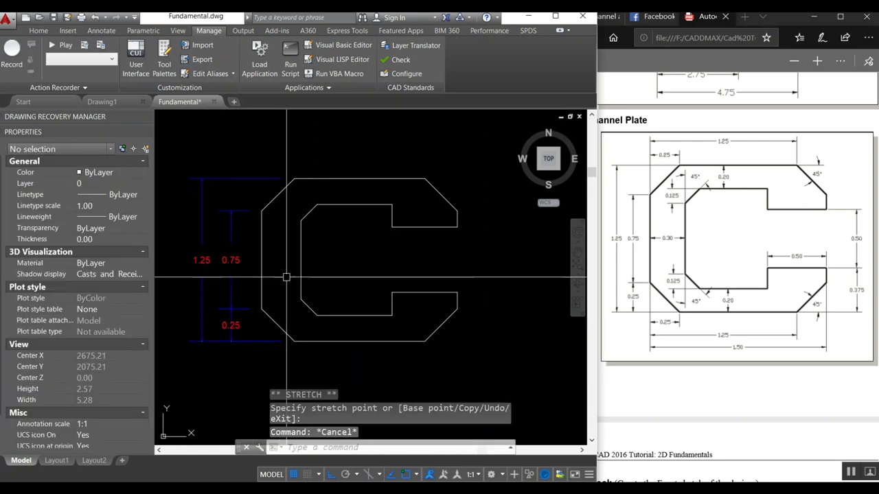
Step: Dimension the 0.30 thickness across the C's left wall
type("dli")
key("Return")
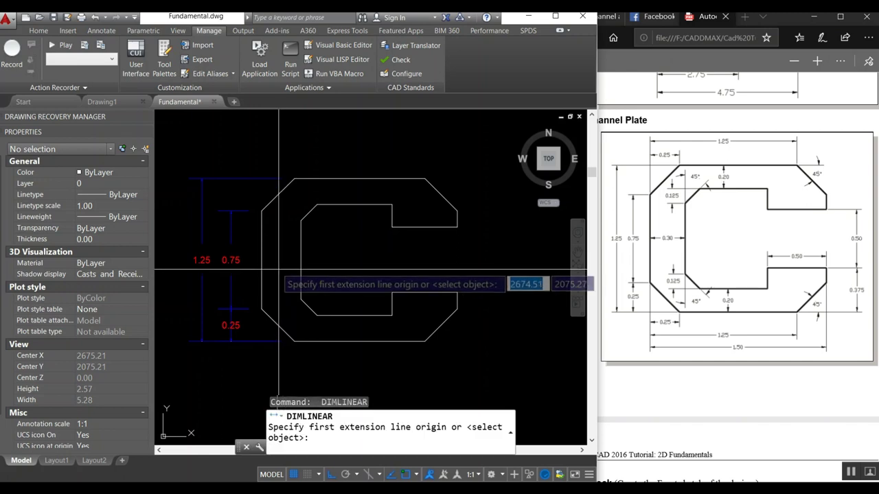
left_click(262, 261)
left_click(301, 261)
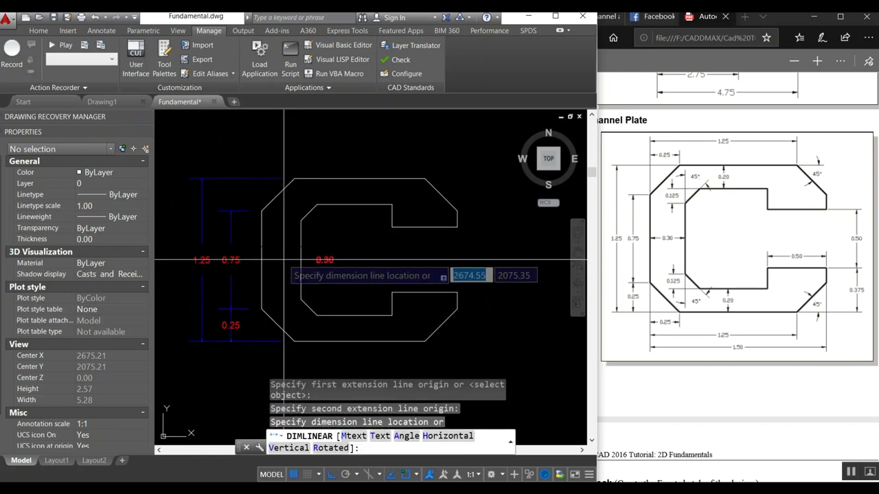
left_click(282, 258)
left_click(324, 258)
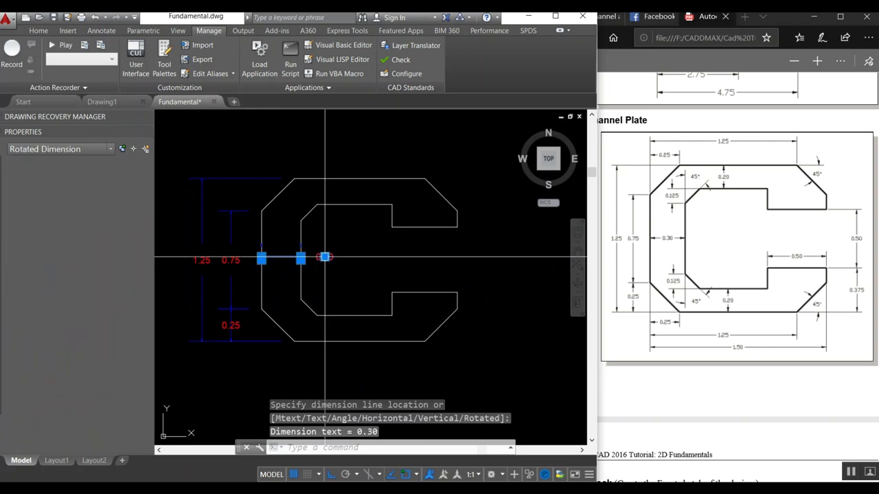
left_click(325, 256)
right_click(281, 258)
key("Escape")
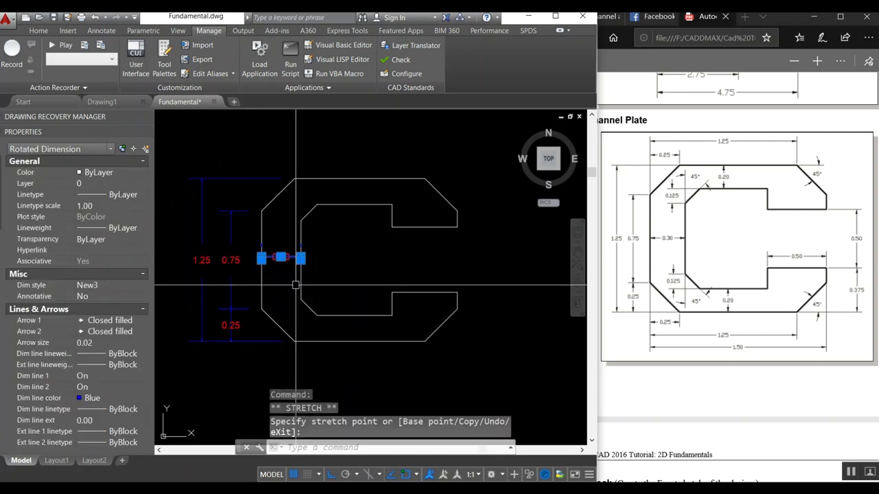
key("Escape")
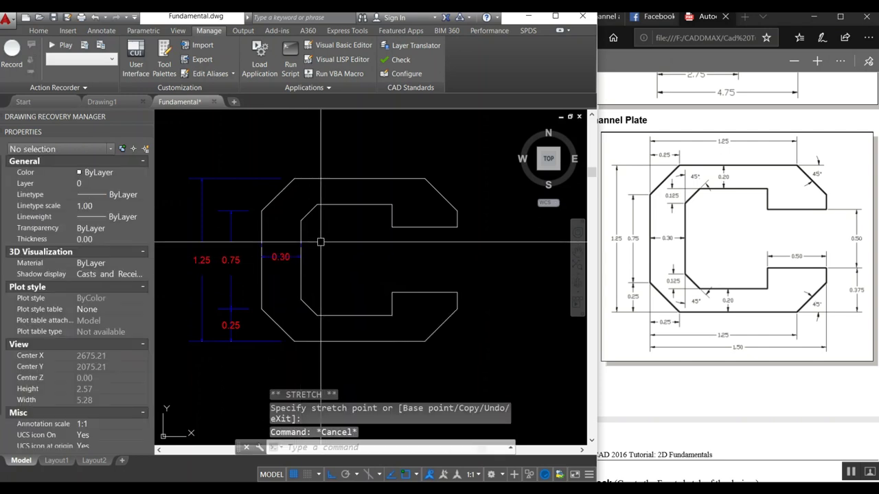
Step: Dimension the inner top-left chamfer height as 0.13
key("Return")
left_click(318, 205)
left_click(301, 221)
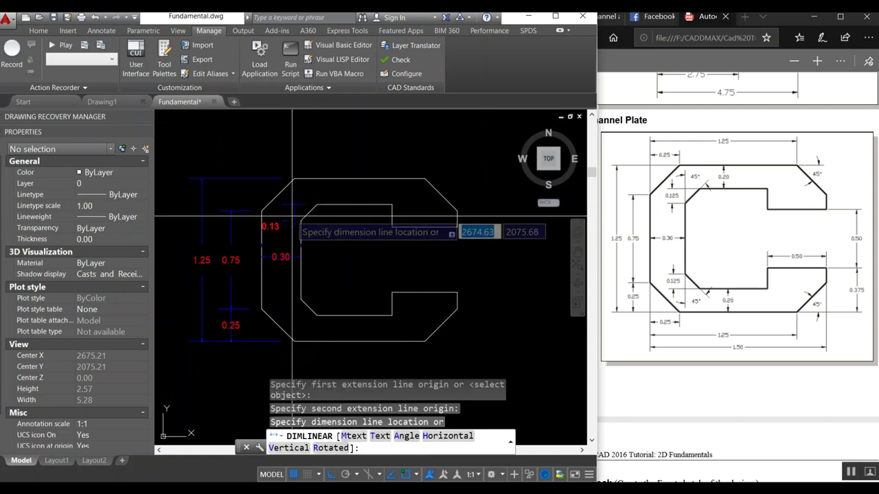
left_click(287, 226)
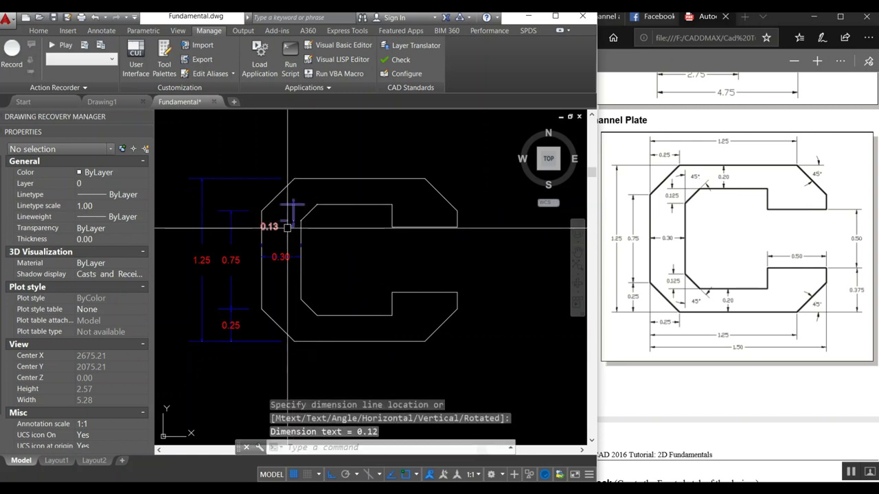
scroll(277, 235, "up", 2)
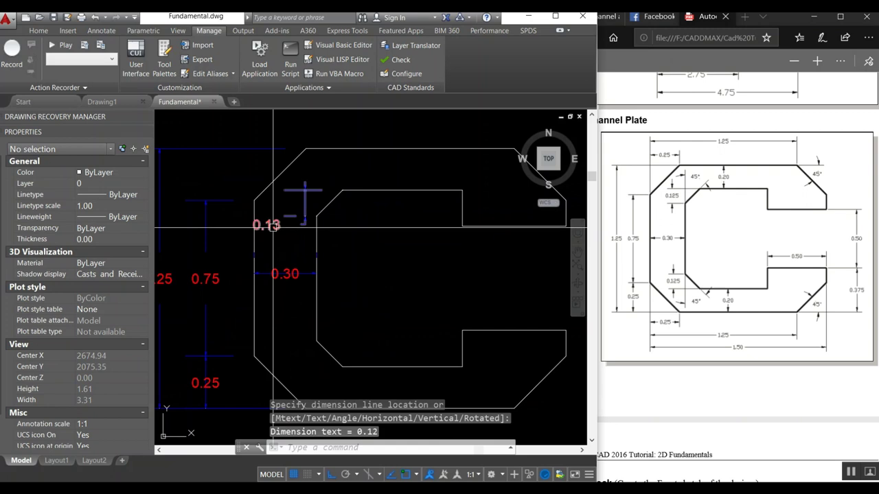
left_click(273, 227)
left_click(268, 226)
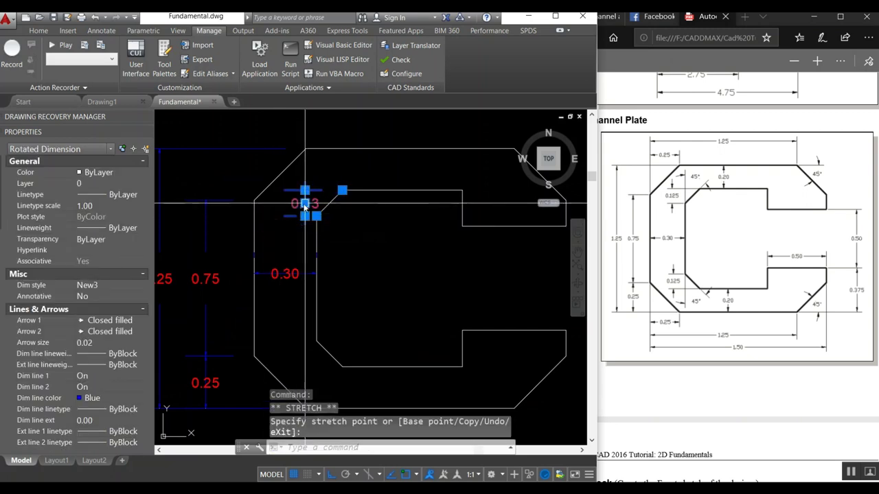
key("Escape")
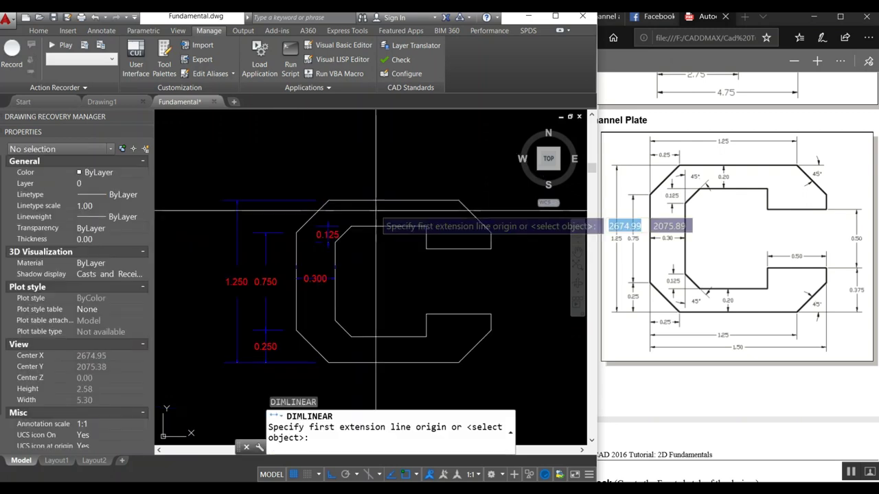
Step: Add the 0.200 top-leg thickness dimension
left_click(393, 200)
left_click(394, 226)
left_click(366, 234)
left_click(365, 233)
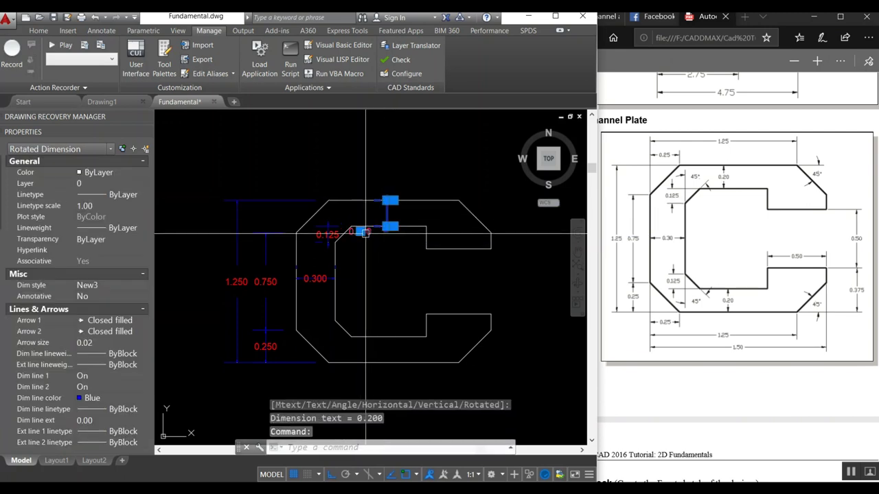
left_click(362, 230)
key("Escape")
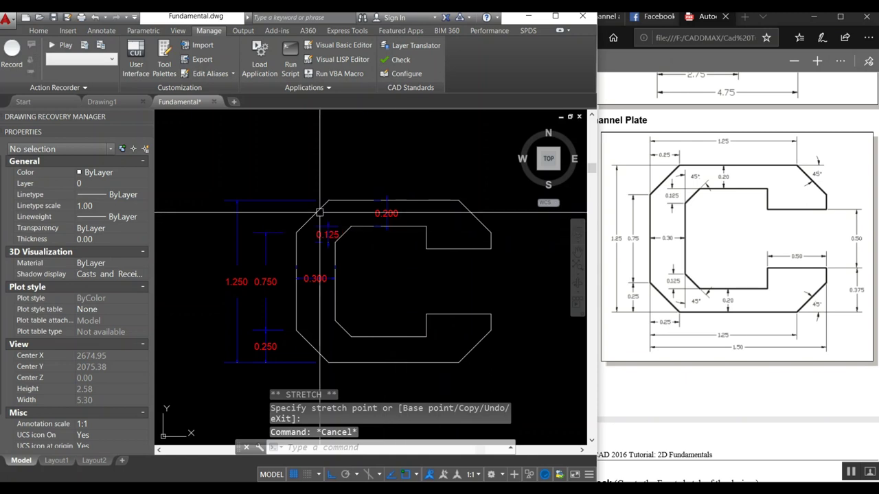
Step: Place the 1.250 overall top-length dimension above the shape
key("Return")
left_click(296, 232)
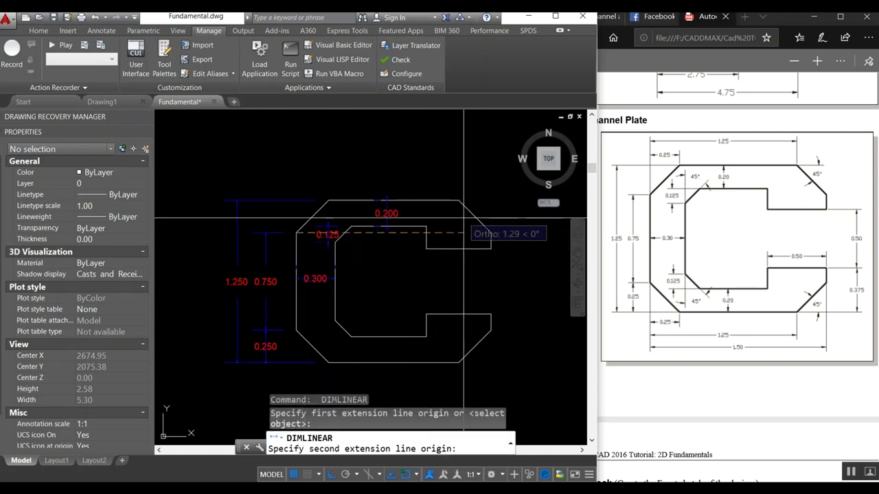
left_click(459, 200)
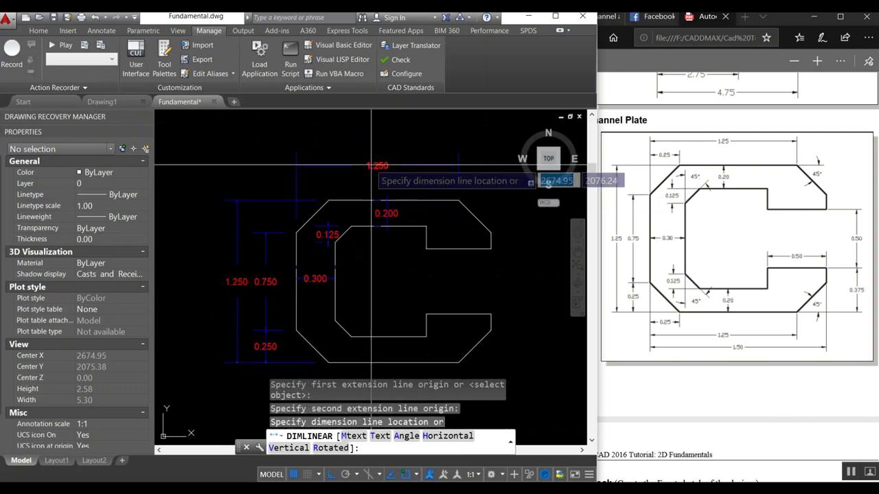
left_click(371, 165)
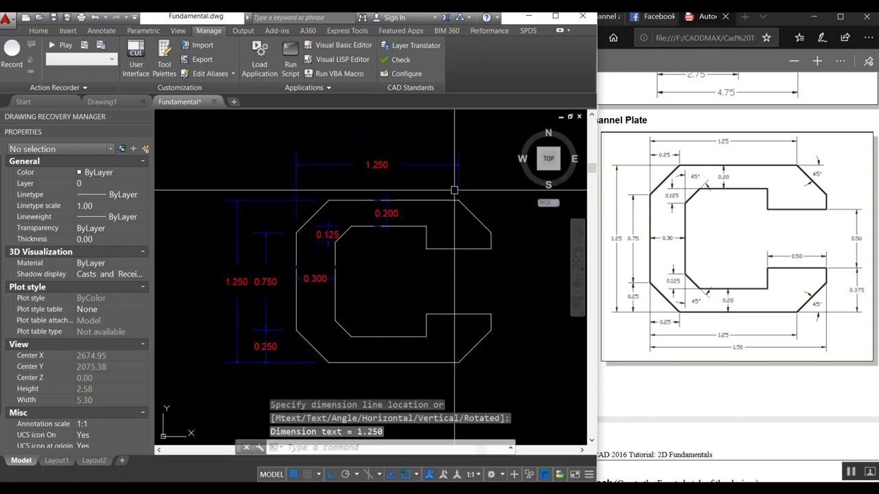
Step: Dimension the top-left chamfer width as 0.250 above the shape
type("dli")
key("Return")
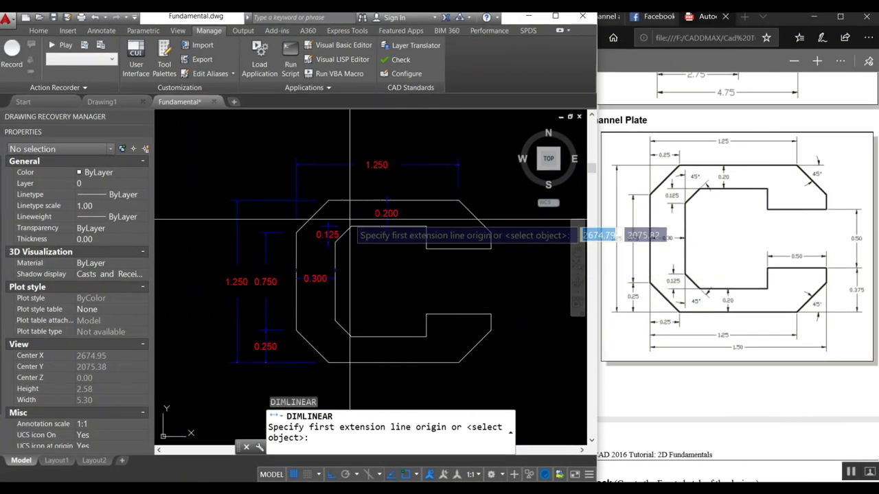
left_click(296, 232)
left_click(329, 200)
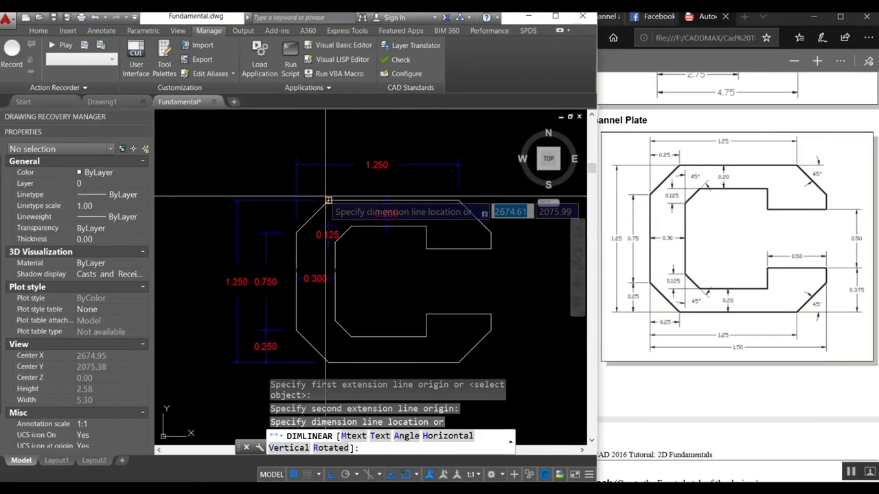
left_click(320, 184)
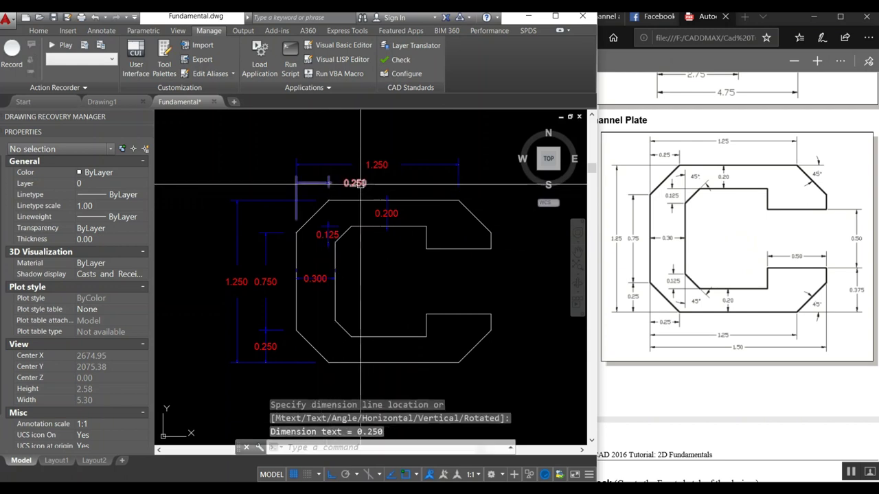
left_click(359, 183)
left_click(355, 183)
scroll(319, 180, "up", 4)
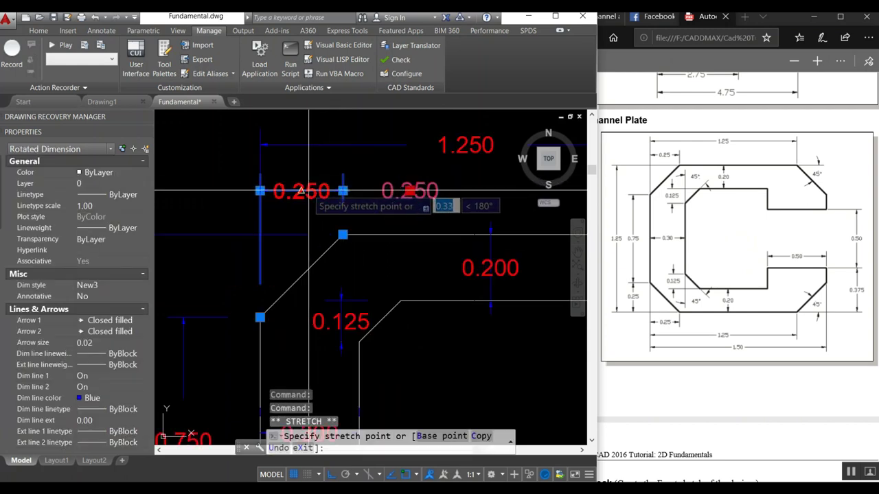
key("Escape")
scroll(334, 293, "down", 5)
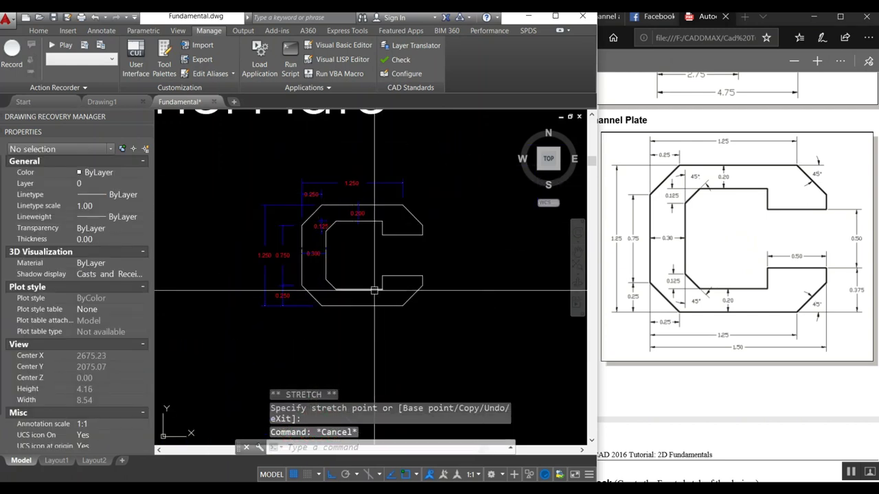
scroll(374, 291, "up", 2)
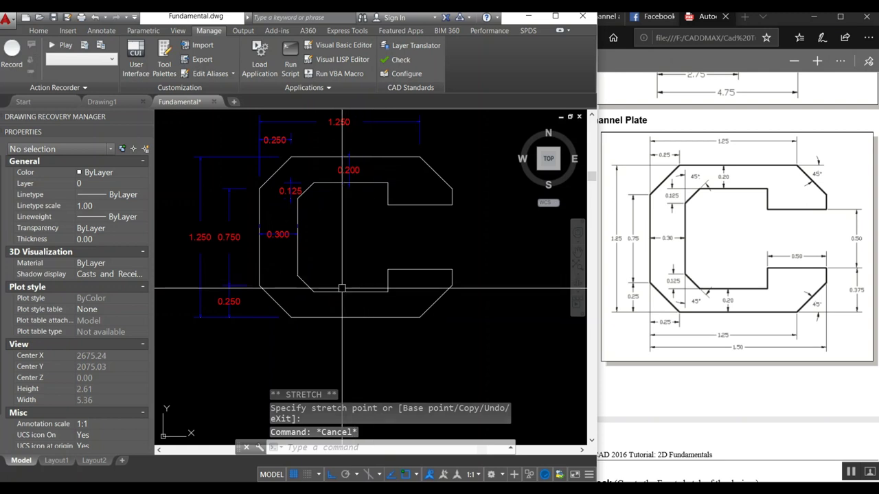
Step: Add the bottom linear dimensions: 0.250 chamfer, 1.250 bottom edge and 1.500 overall width
type("dli")
key("Return")
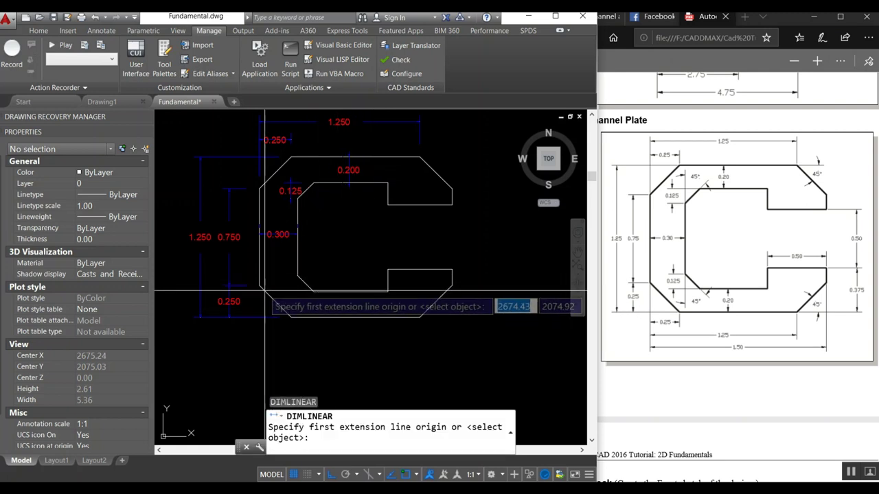
left_click(259, 285)
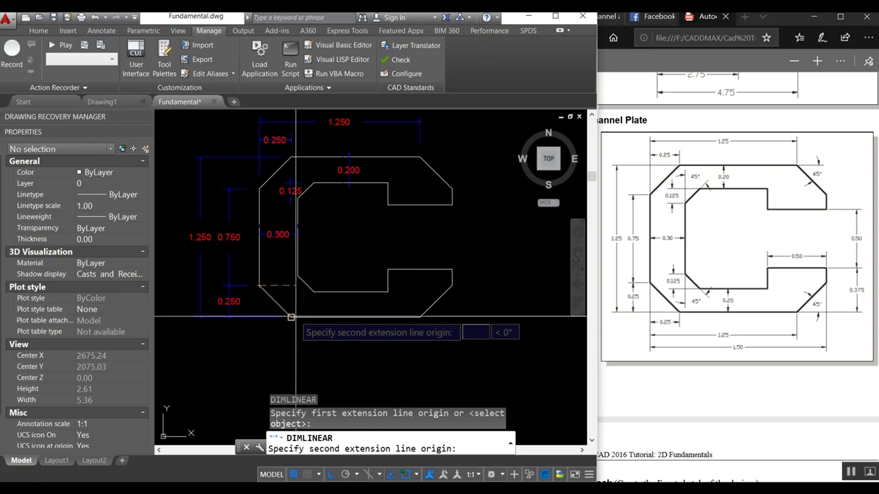
left_click(292, 317)
left_click(277, 329)
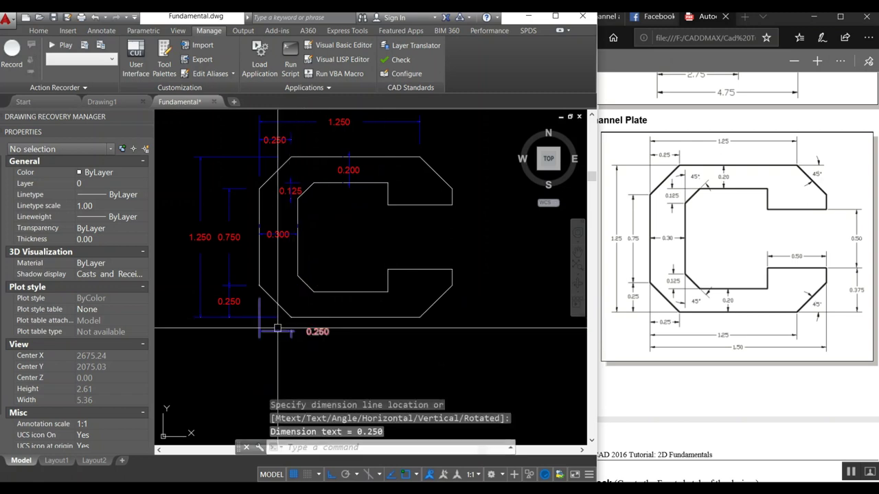
key("Return")
left_click(259, 285)
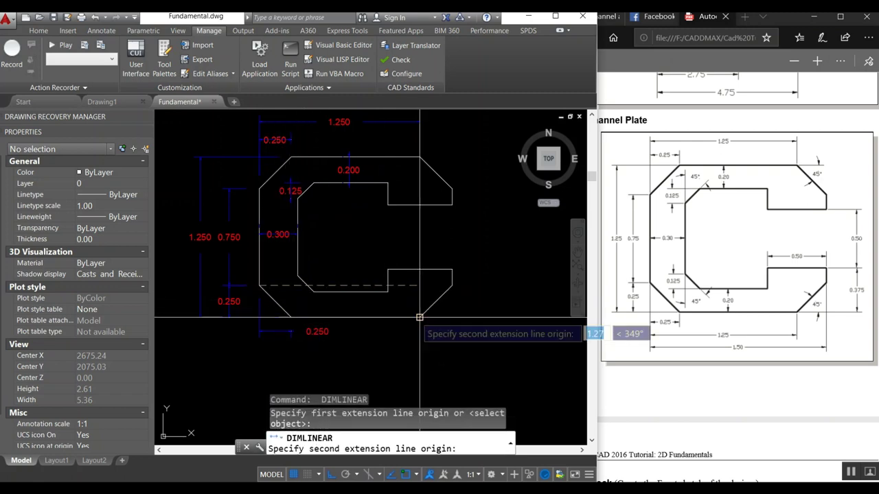
left_click(419, 317)
left_click(360, 355)
key("Return")
left_click(259, 285)
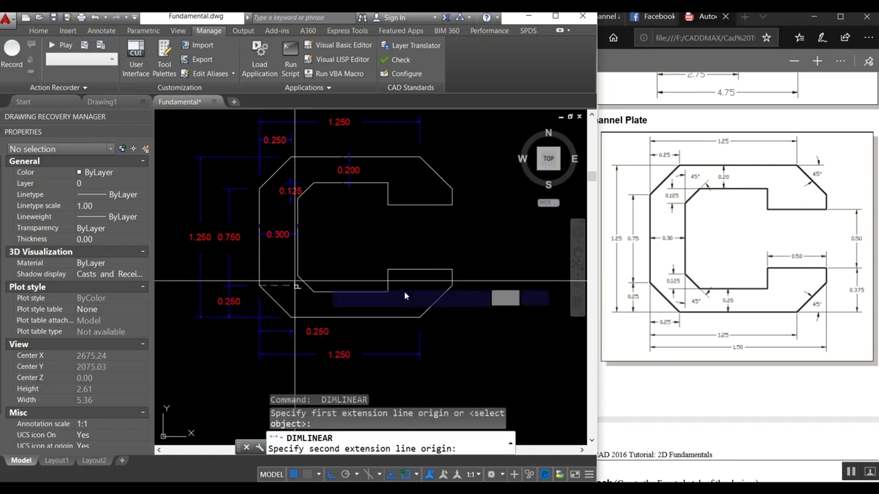
left_click(452, 285)
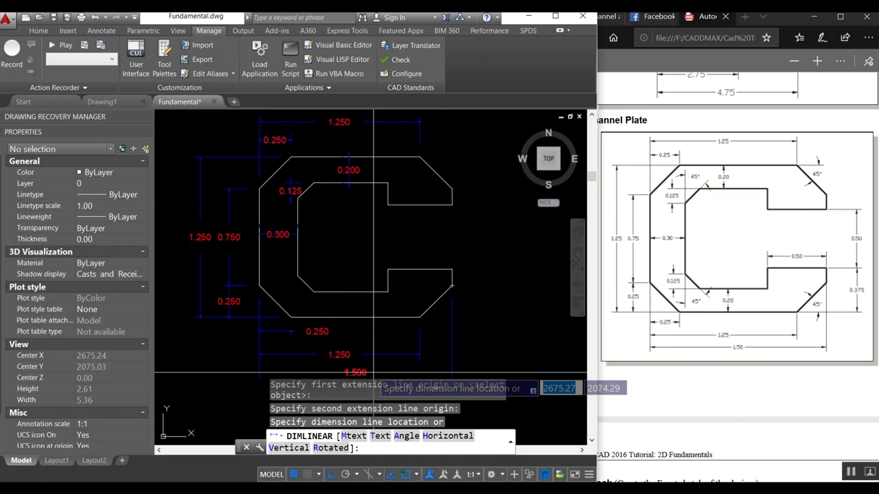
left_click(383, 373)
Step: Move the lower 0.250 dimension text further to the left
scroll(371, 323, "up", 1)
scroll(357, 295, "up", 1)
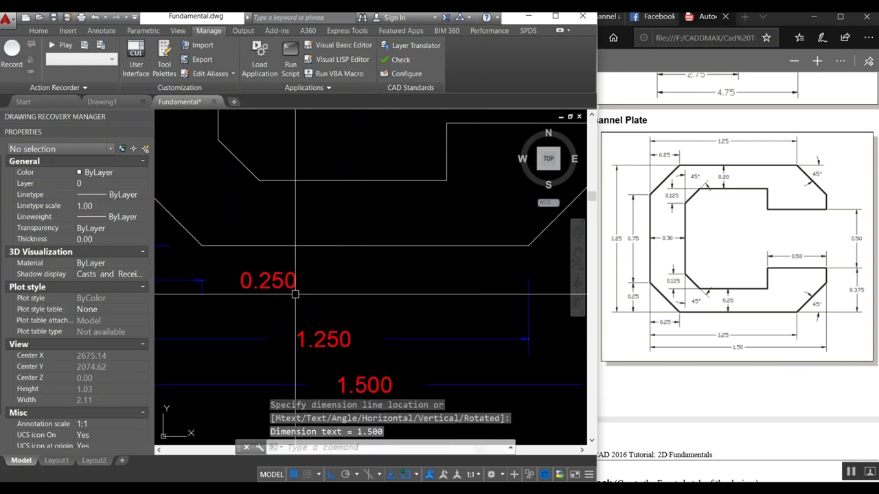
scroll(347, 275, "up", 1)
left_click(301, 280)
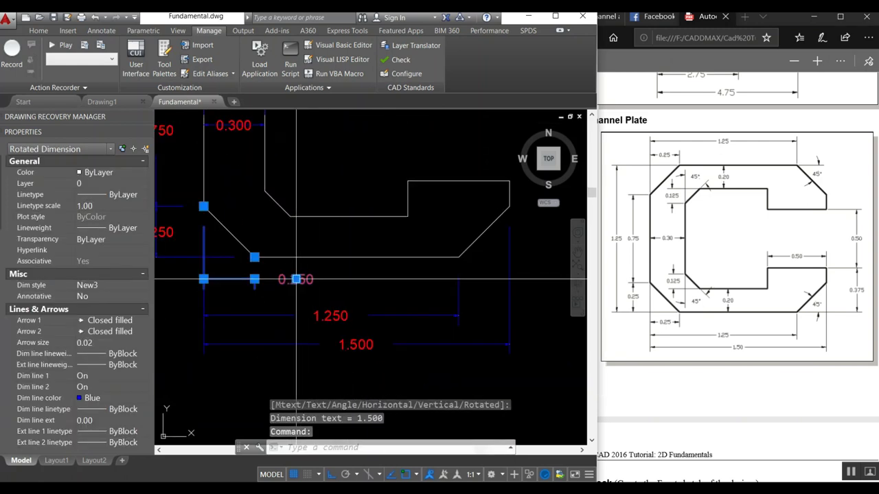
left_click(296, 279)
left_click(229, 279)
key("Escape")
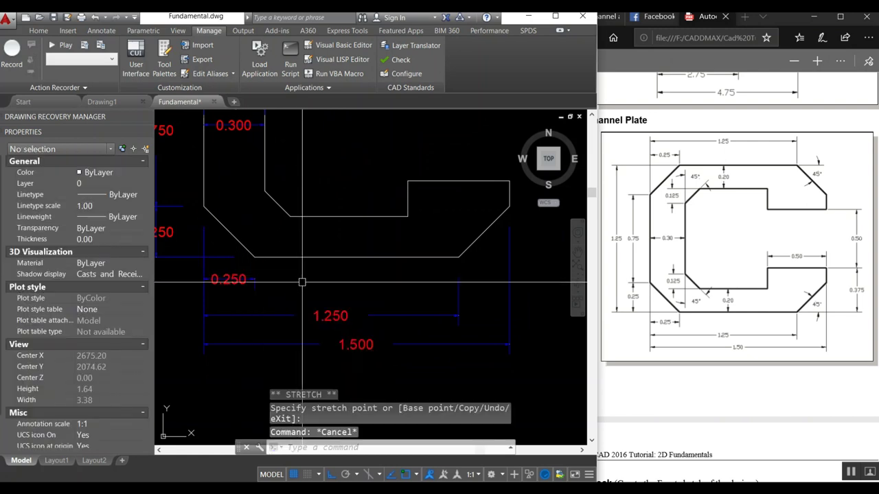
Step: Place a 0.500 linear dimension across the depth of the C's slot
scroll(367, 303, "down", 2)
scroll(349, 312, "up", 2)
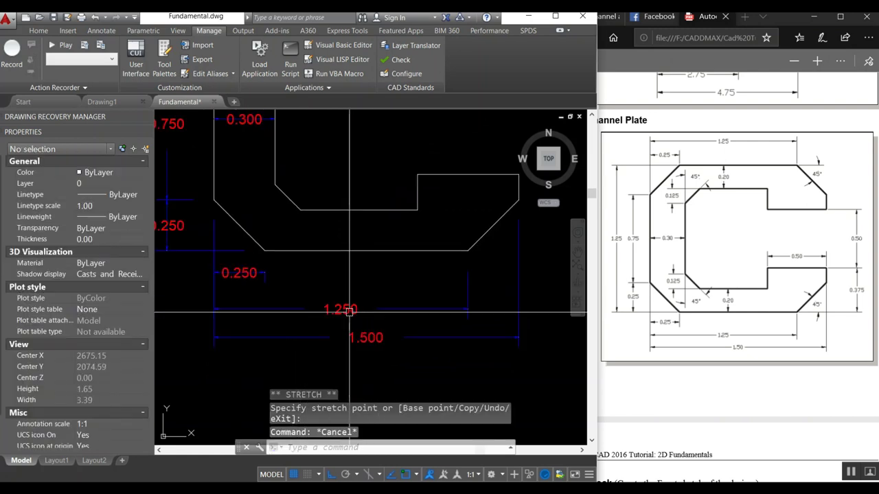
scroll(349, 312, "up", 2)
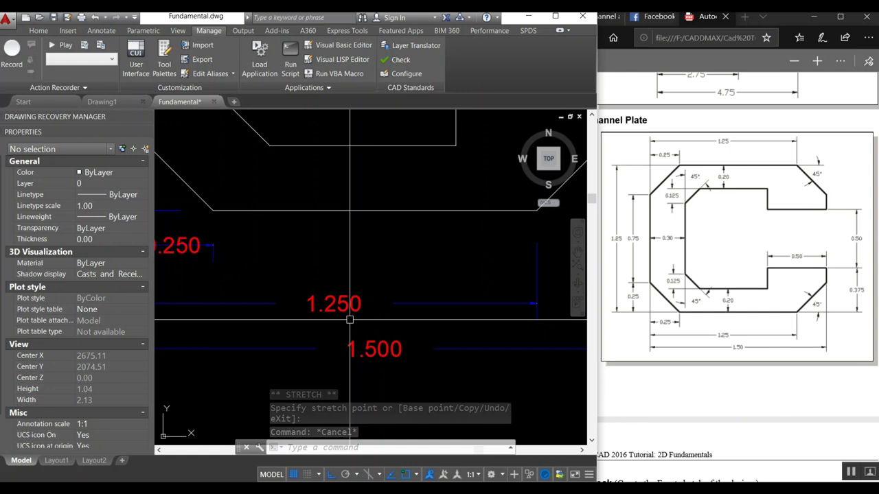
scroll(350, 319, "down", 2)
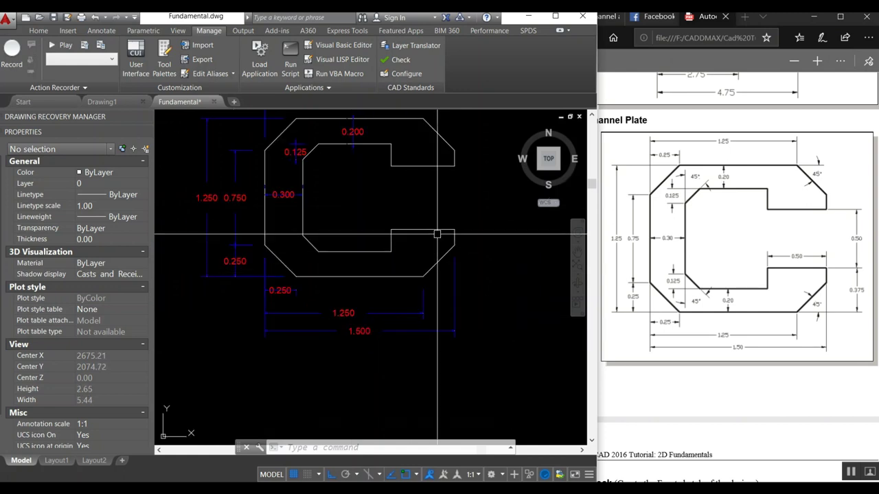
scroll(437, 235, "up", 2)
key("Down")
key("Down")
key("Return")
left_click(364, 234)
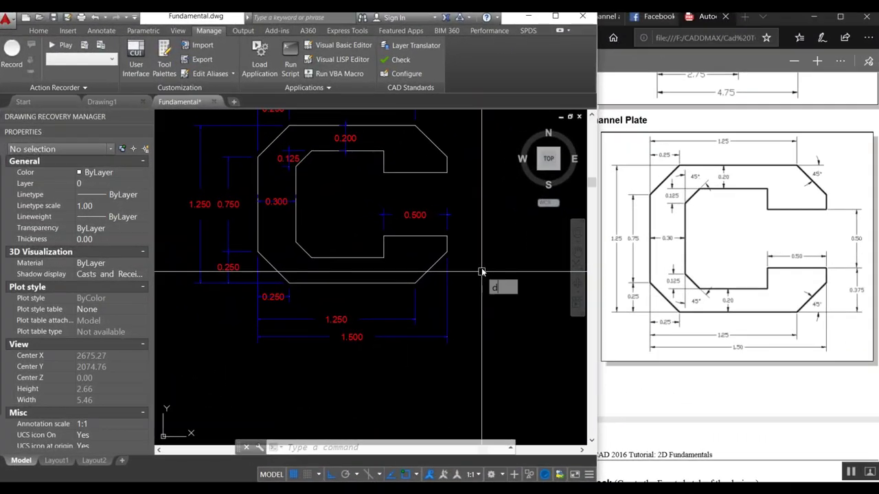
Step: Add a vertical 0.500 dimension along the plate's right side
type("li")
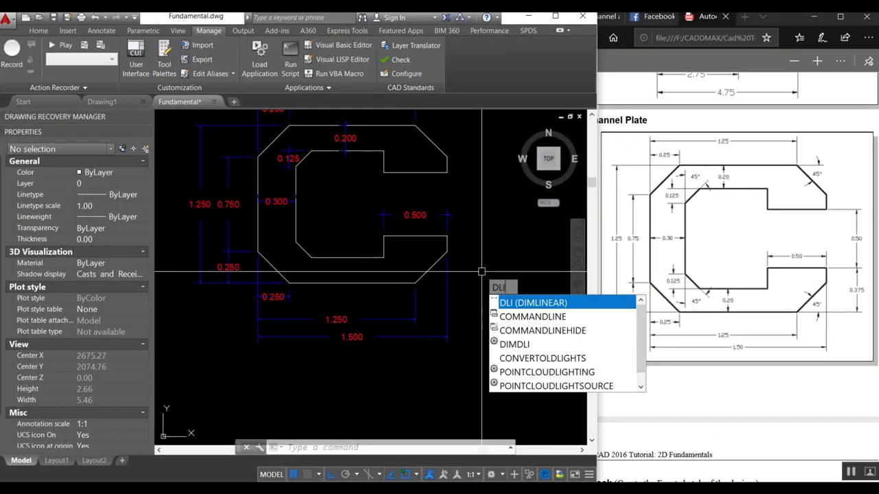
key("Return")
left_click(447, 173)
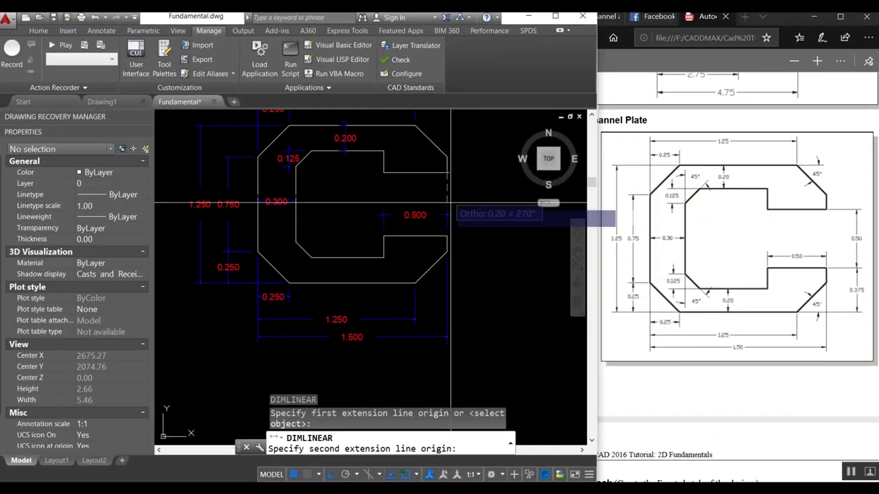
left_click(447, 236)
left_click(479, 213)
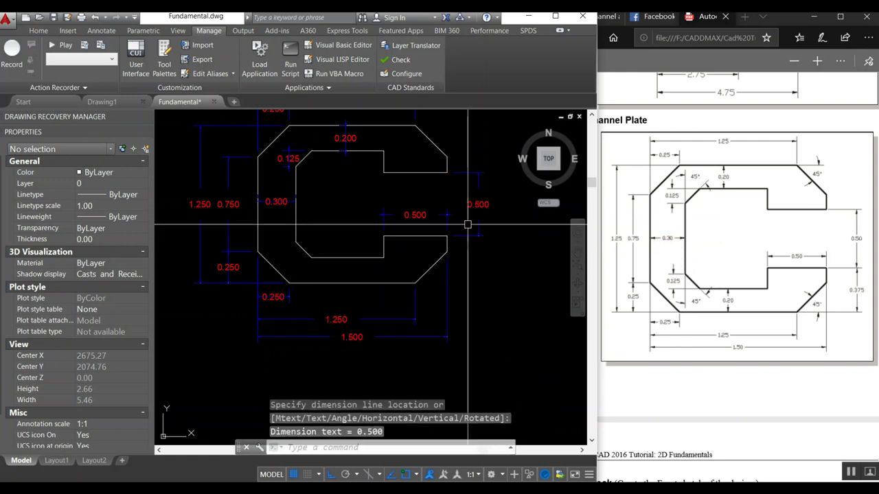
Step: Continue from the 0.500 dimension with a 0.375 dimension down to the chamfer corner
type("dimcon")
key("Return")
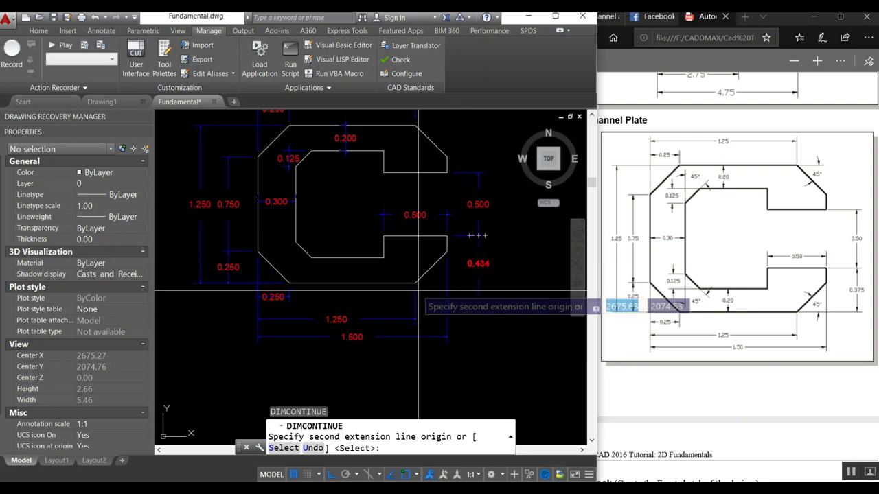
left_click(417, 282)
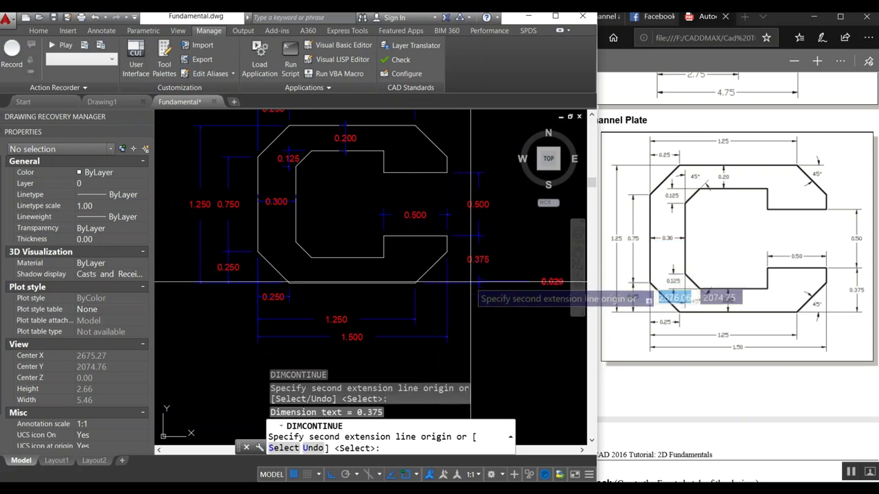
key("Escape")
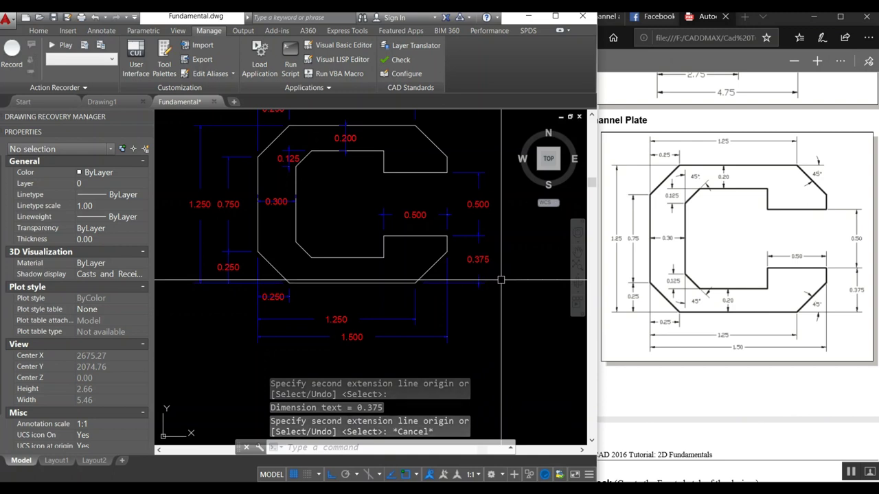
Step: Undo the unwanted extra 0.200 continued dimension below the 0.375
key("Return")
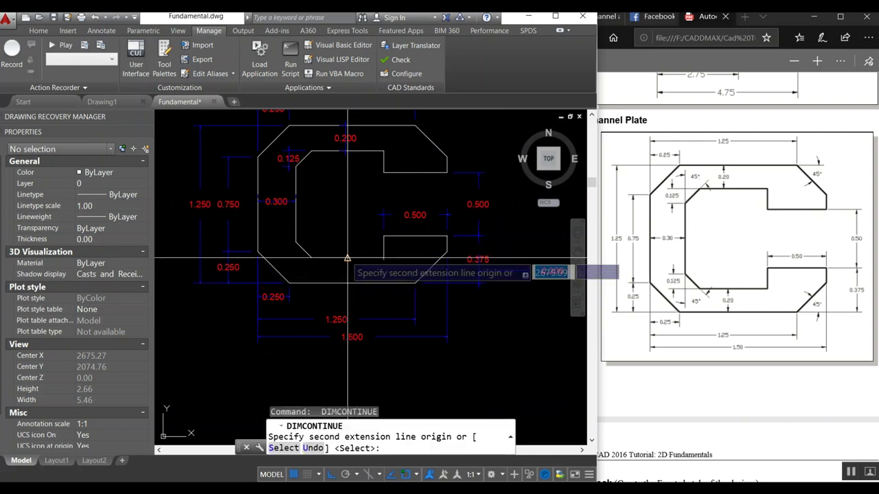
left_click(347, 259)
key("Escape")
type("DLI")
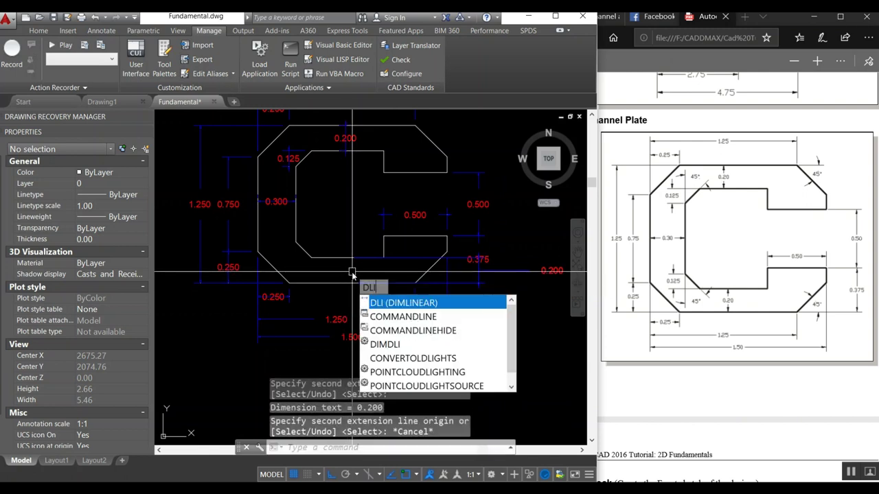
key("Return")
key("Escape")
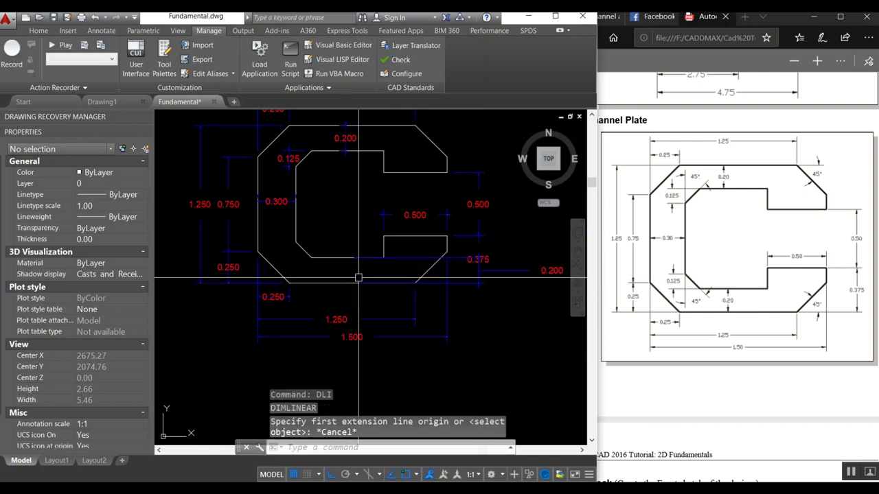
key("ctrl+z")
key("ctrl+z")
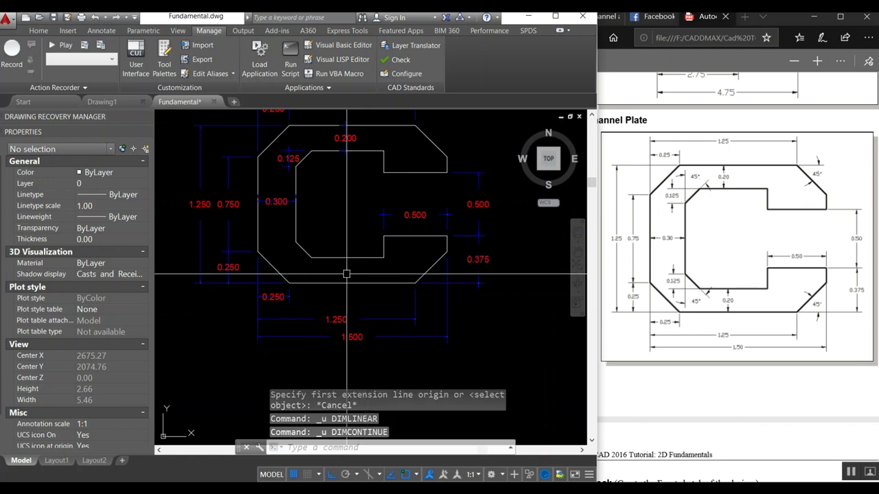
type("Dli")
key("Return")
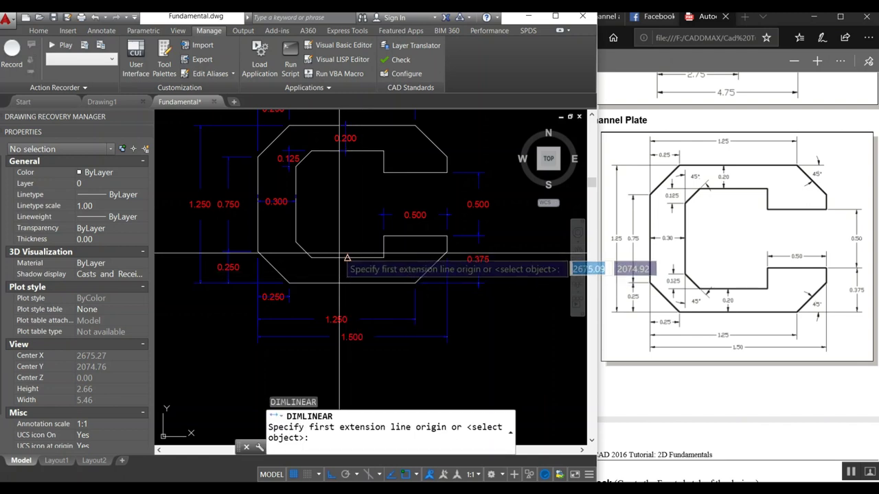
Step: Dimension the lower arm's thickness as 0.200
left_click(347, 283)
left_click(347, 283)
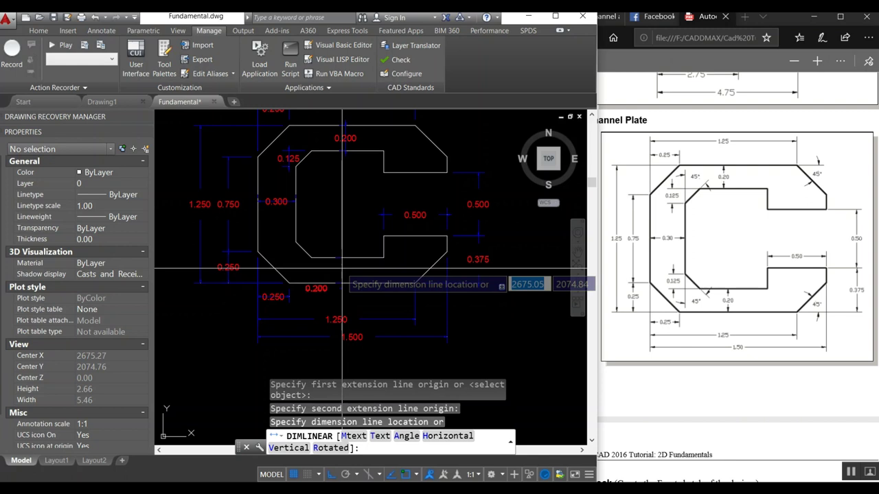
left_click(347, 269)
scroll(332, 279, "up", 3)
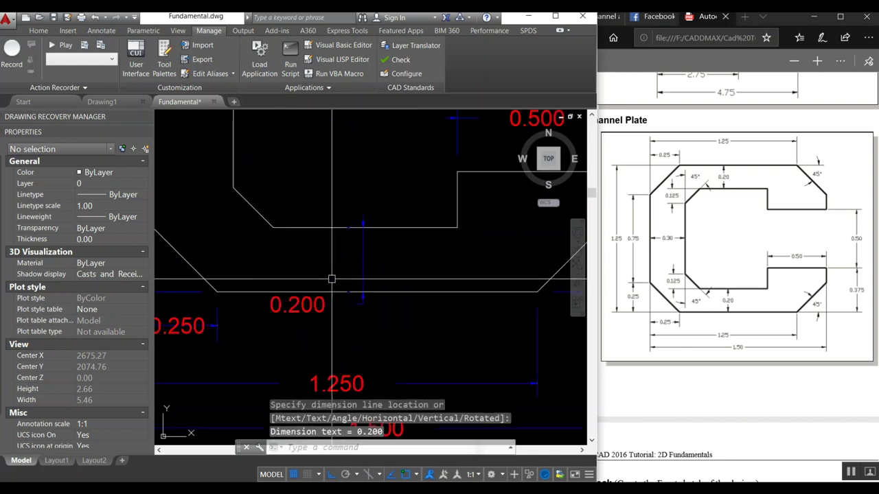
left_click(307, 303)
left_click(298, 304)
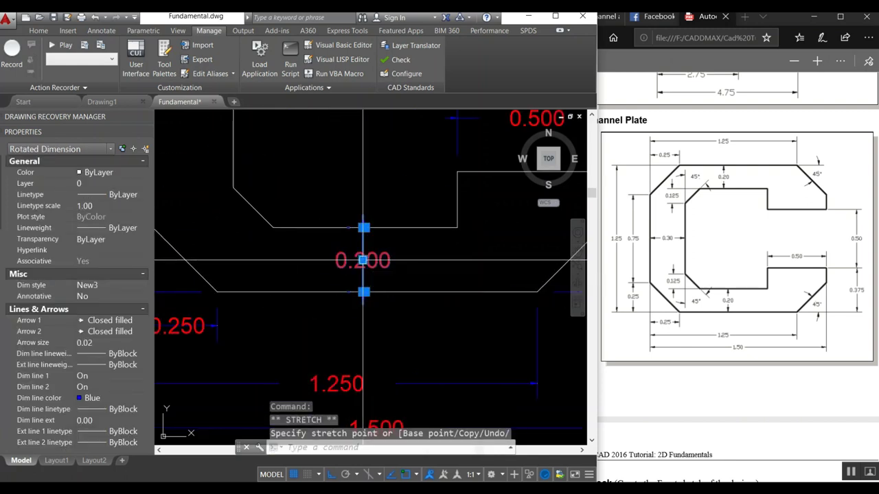
scroll(362, 260, "down", 5)
key("Escape")
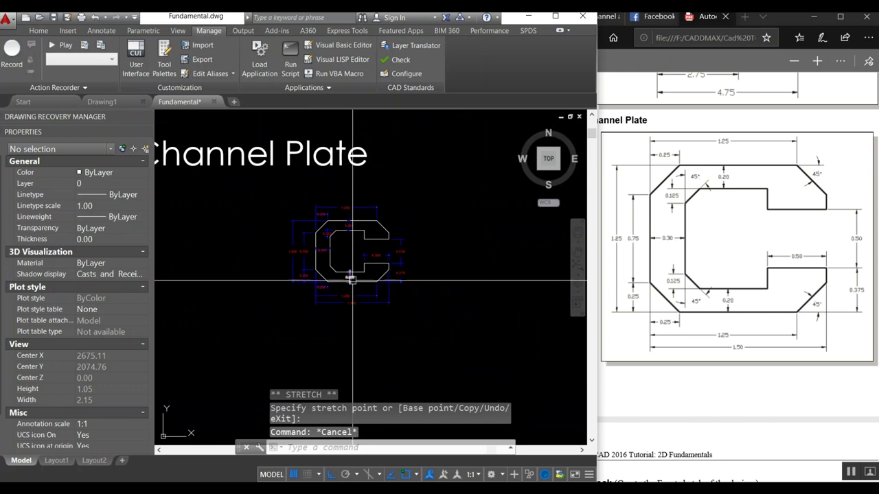
scroll(350, 277, "up", 5)
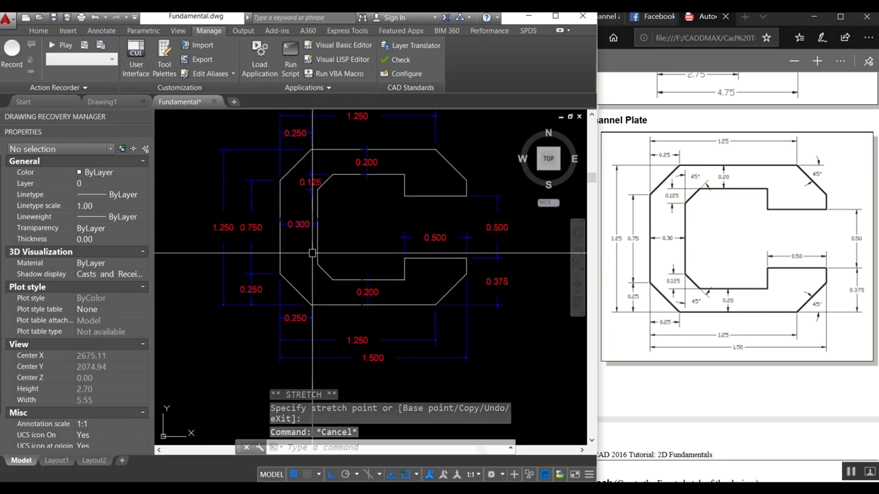
Step: Add a 0.125 linear dimension at the inner lower-left chamfer
type("Dli")
key("Return")
left_click(317, 263)
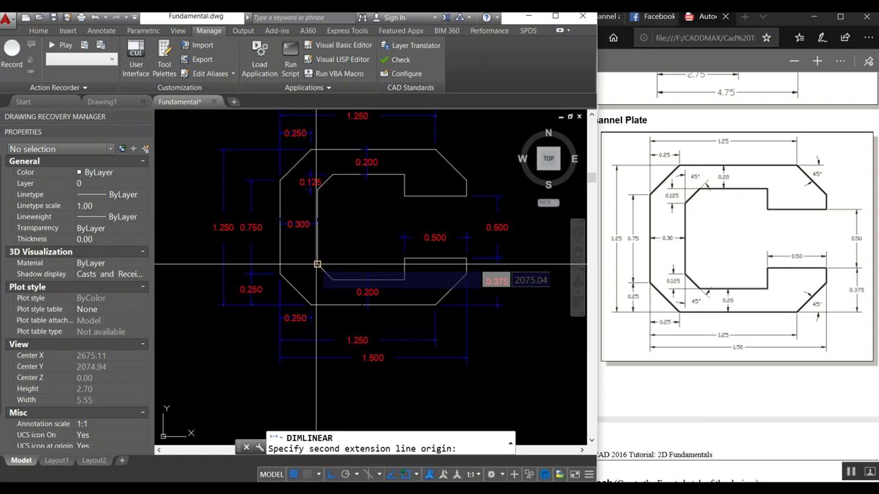
left_click(333, 280)
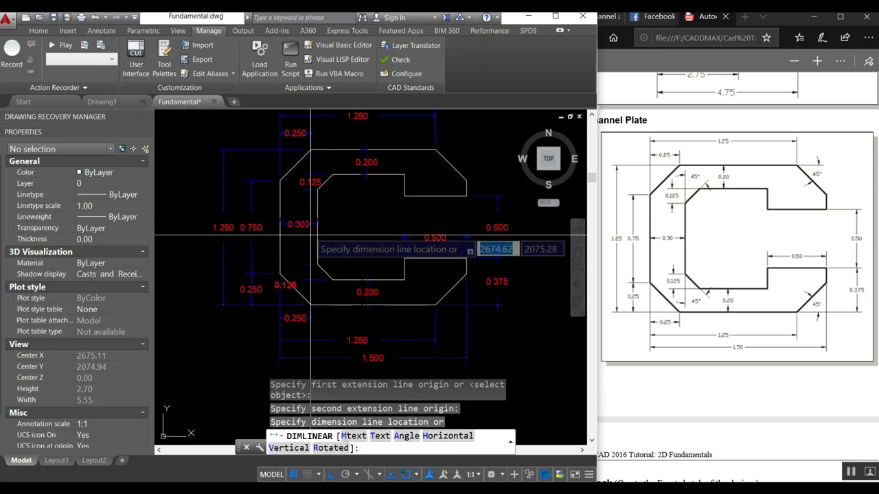
left_click(282, 290)
scroll(281, 291, "up", 4)
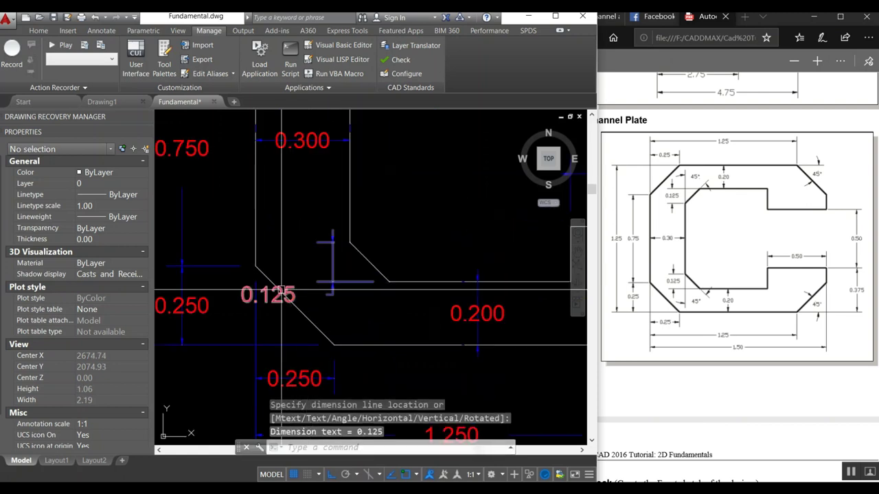
left_click(268, 294)
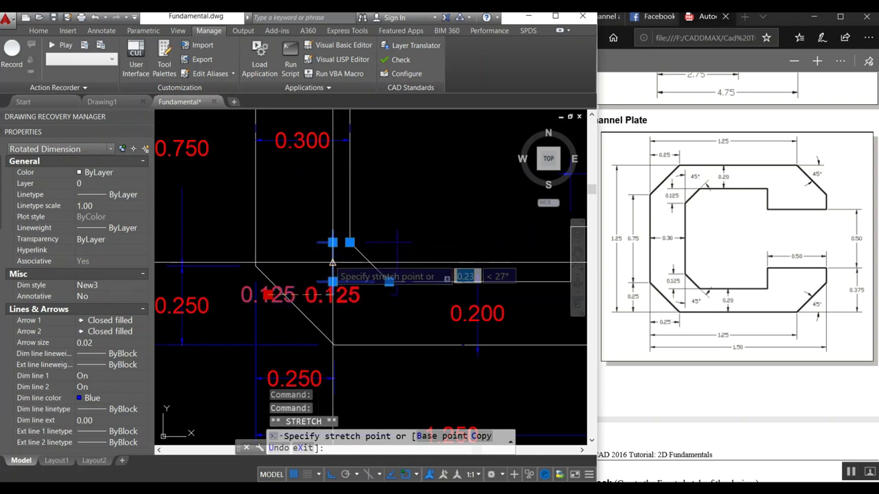
key("Escape")
scroll(339, 297, "down", 4)
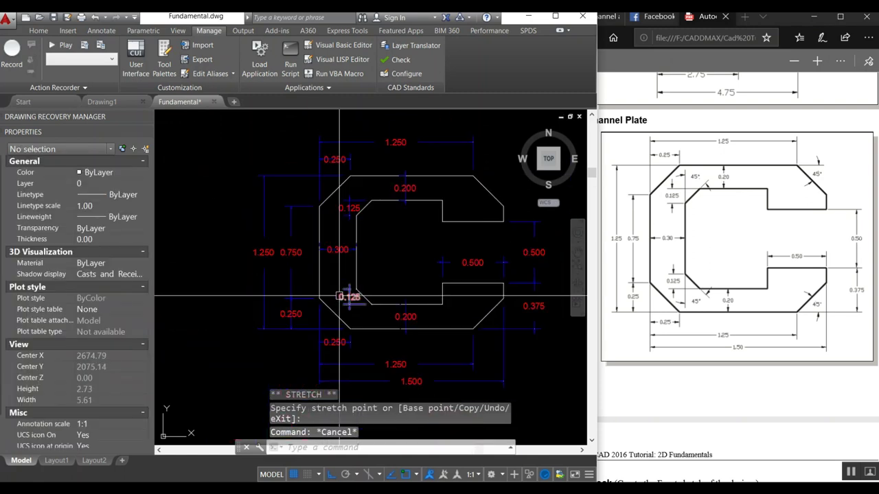
Step: Add a 45.00° angular dimension between the two edges of the lower-left chamfer
type("D")
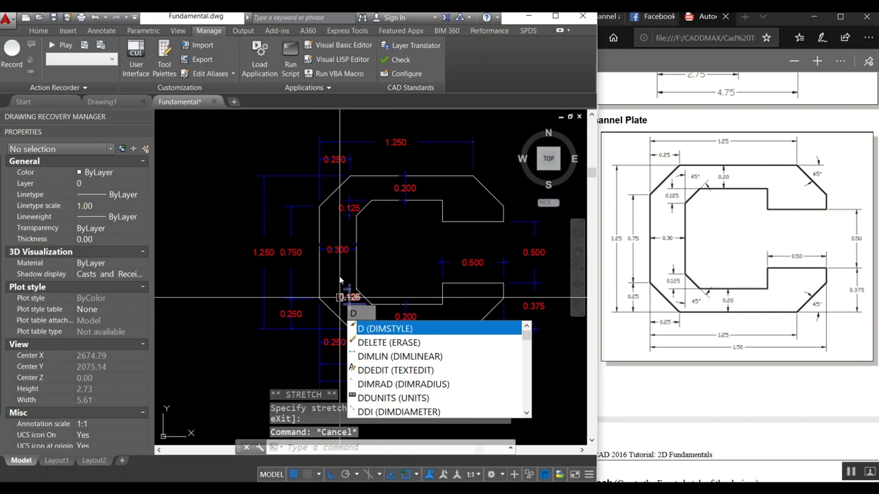
type("IMANG")
key("Return")
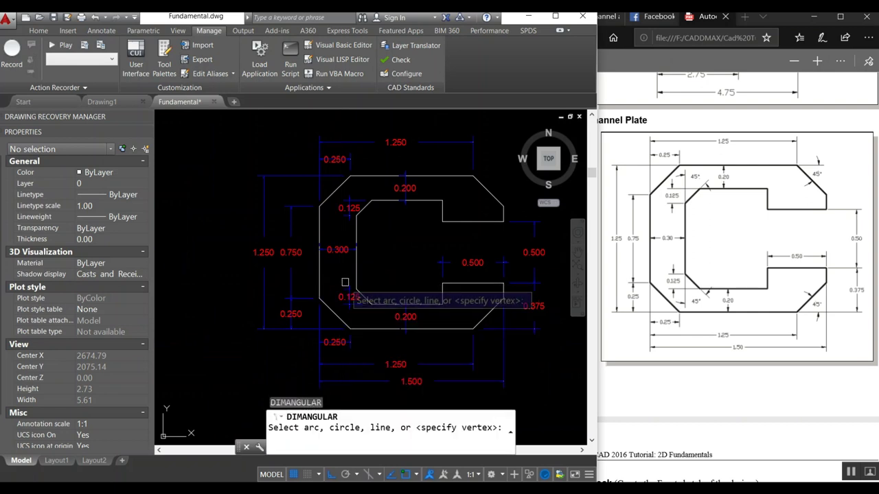
scroll(364, 310, "up", 2)
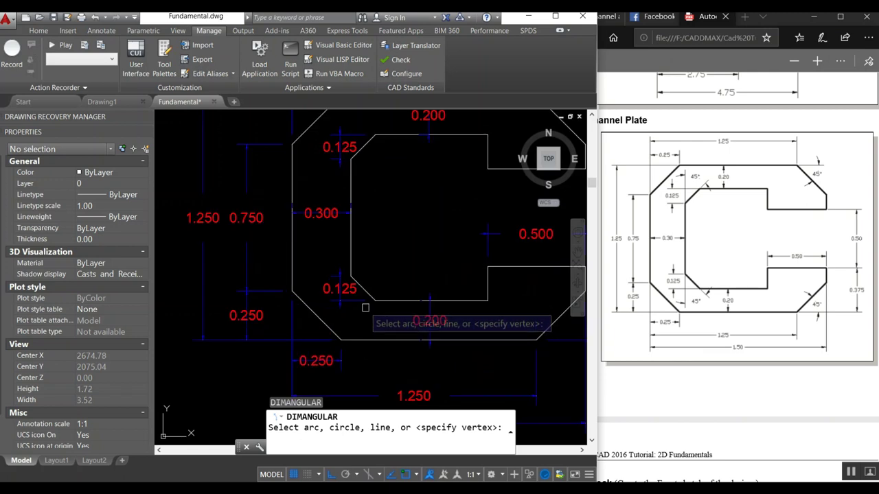
left_click(367, 297)
left_click(384, 301)
scroll(381, 310, "up", 2)
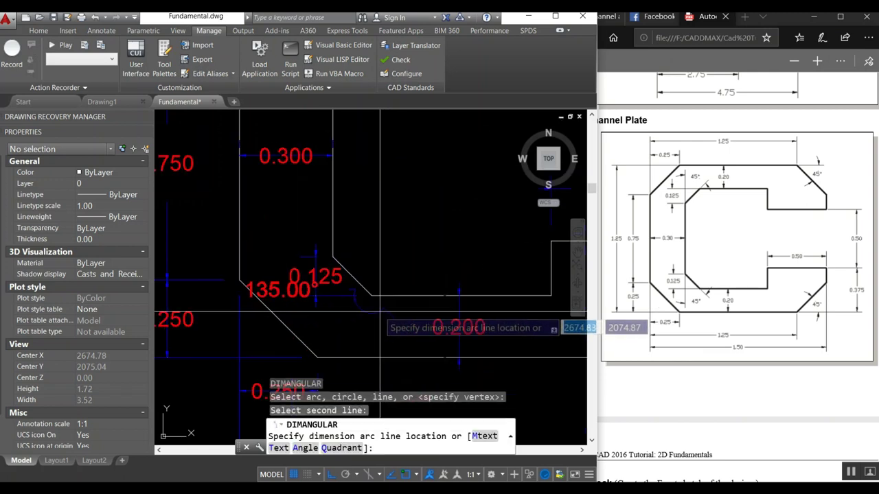
scroll(381, 310, "up", 3)
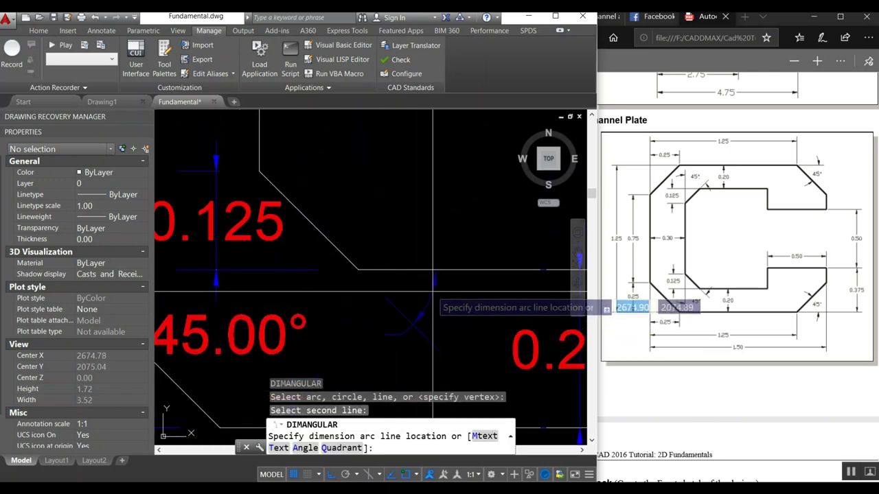
left_click(433, 291)
left_click(247, 331)
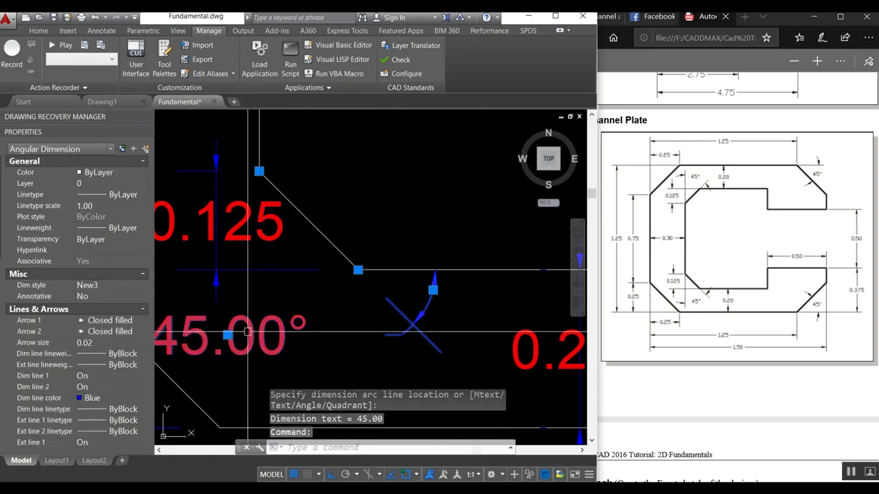
key("Escape")
type("ddim")
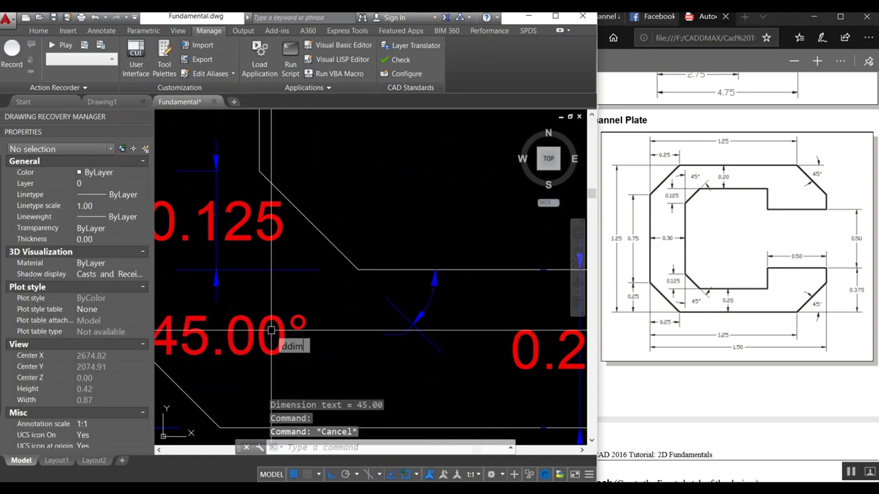
Step: Set the New3 dimension style's angular precision to 0 for whole degrees
key("Return")
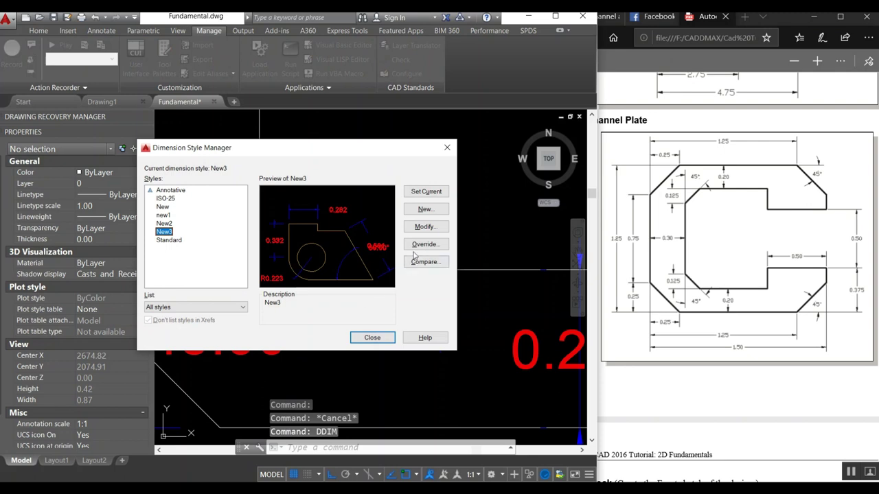
left_click(425, 227)
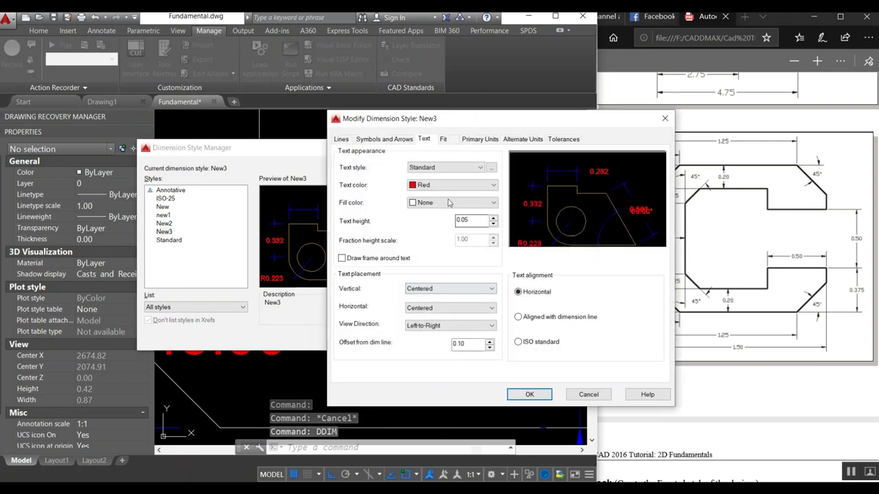
left_click(470, 141)
left_click(607, 329)
left_click(585, 339)
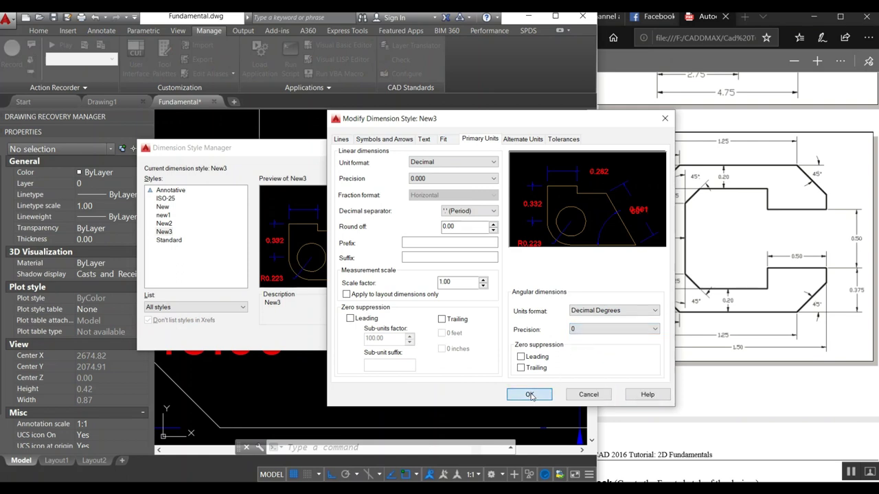
left_click(530, 395)
left_click(372, 338)
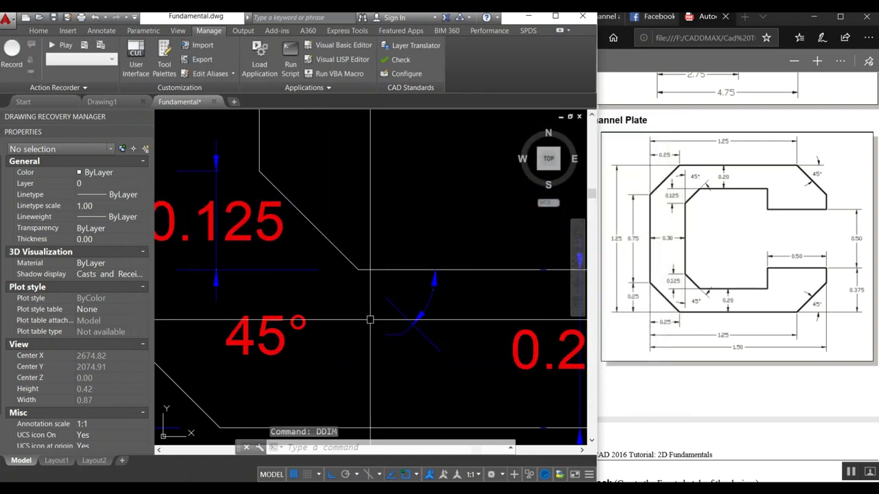
Step: Erase the old 45° angular dimension at the lower-left chamfer
left_click(261, 335)
left_click(265, 335)
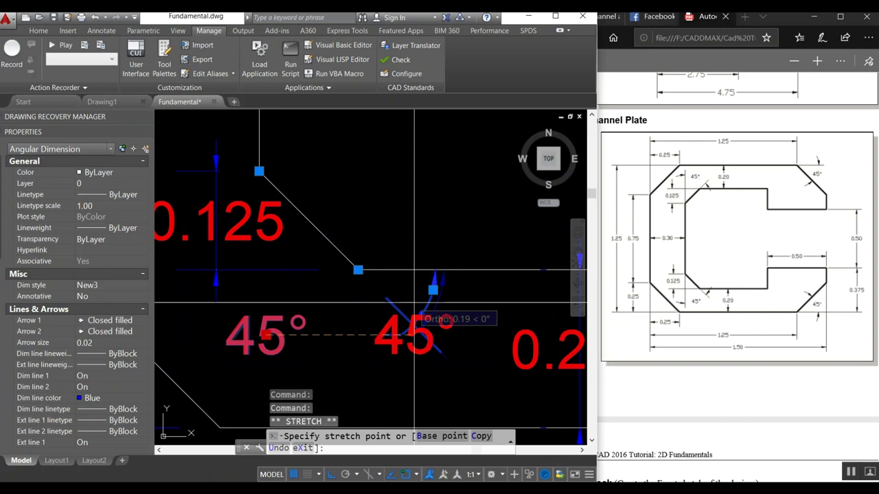
scroll(323, 309, "down", 3)
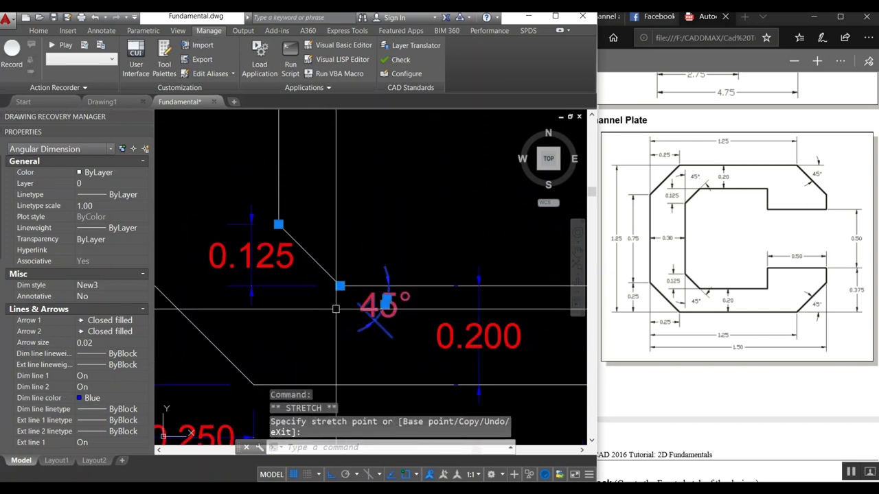
key("Escape")
scroll(348, 322, "down", 1)
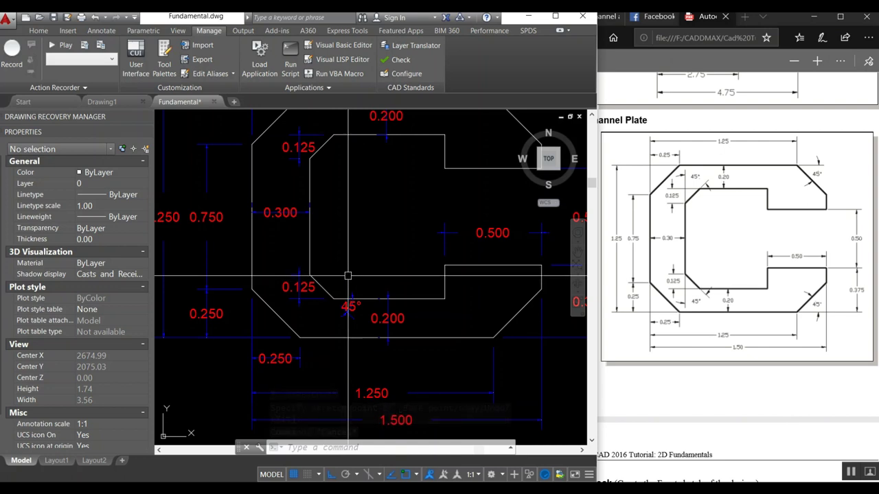
scroll(346, 316, "up", 2)
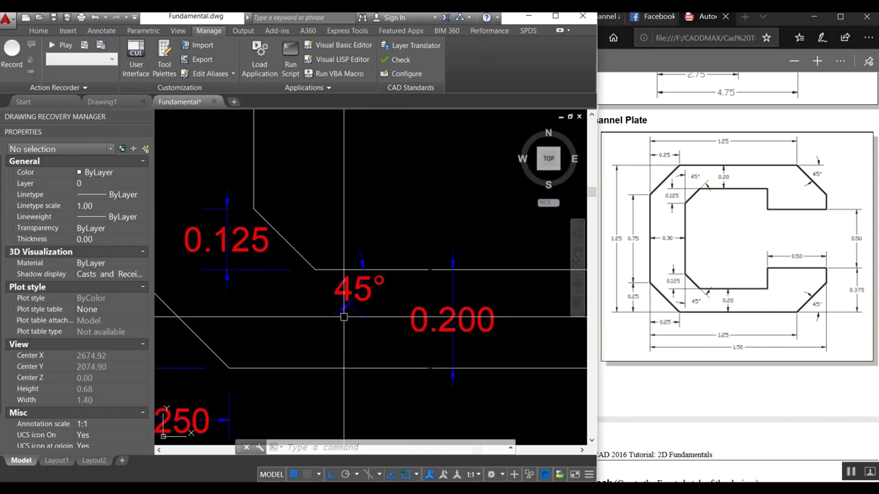
type("e")
key("Return")
left_click(350, 302)
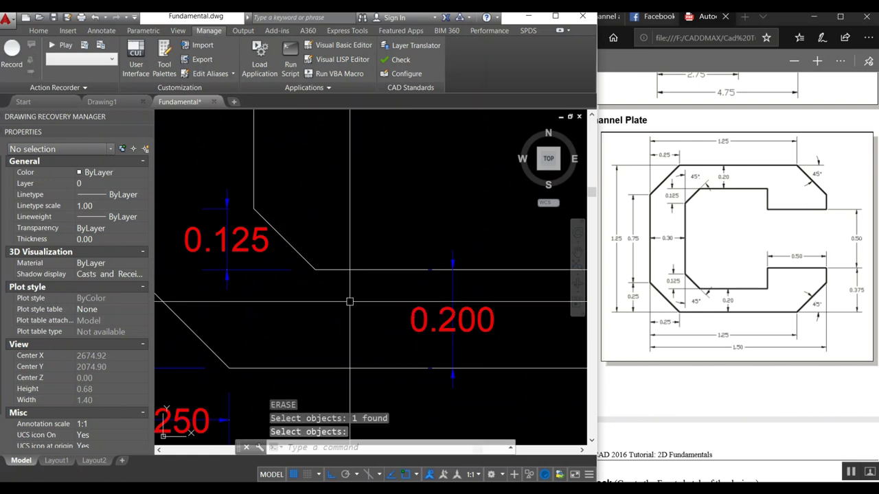
Step: Dimension the 45° angle between the vertical edge and chamfer, text beside the chamfer
type("di")
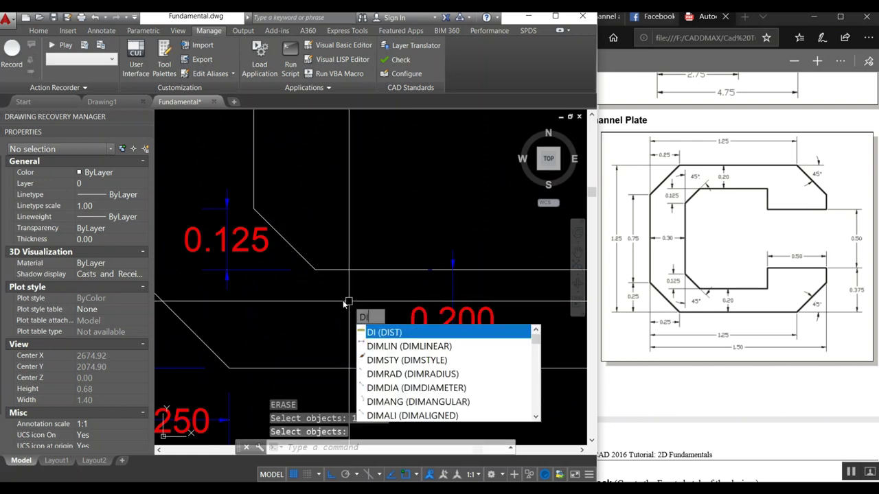
type("mang")
key("Return")
left_click(253, 198)
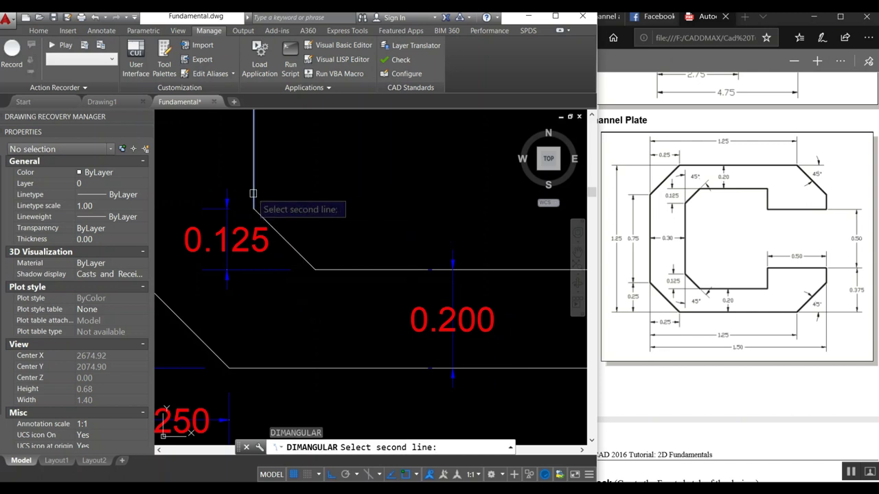
left_click(306, 259)
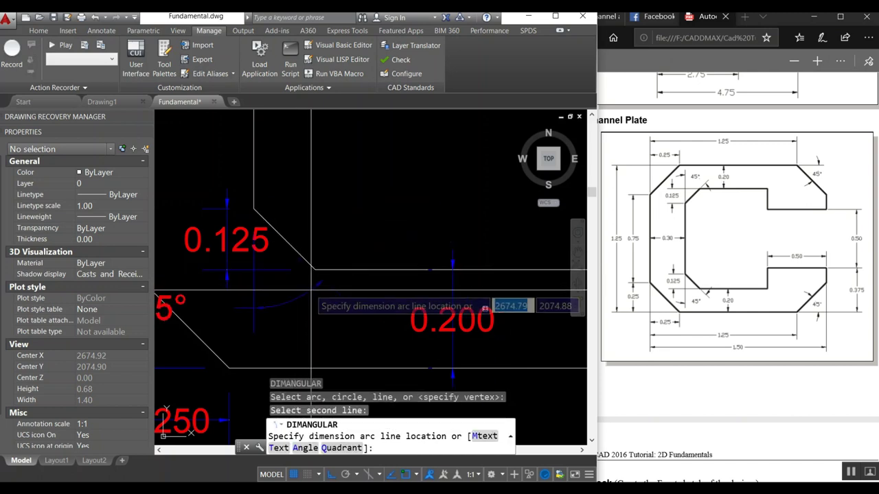
left_click(310, 304)
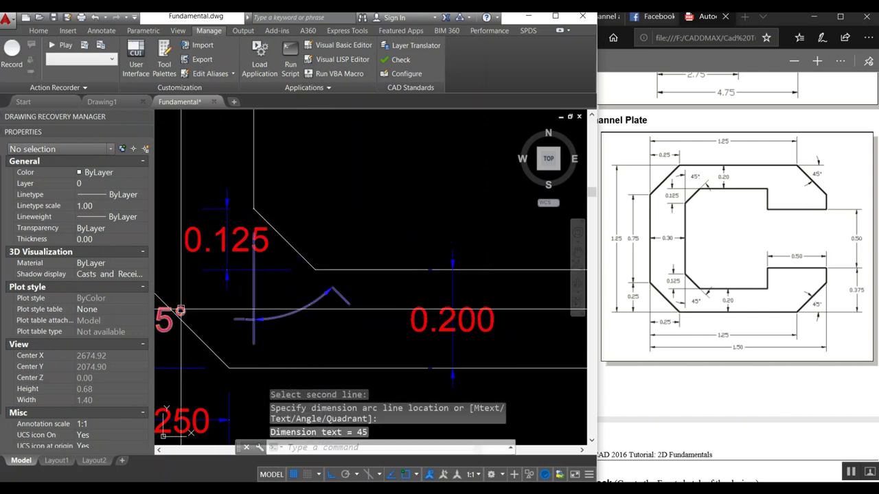
left_click(175, 314)
left_click(160, 319)
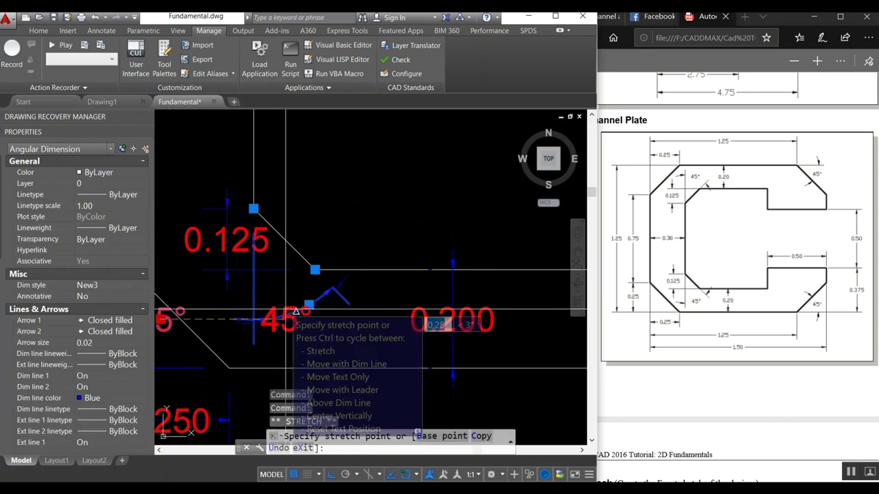
left_click(297, 312)
key("Escape")
scroll(371, 297, "down", 4)
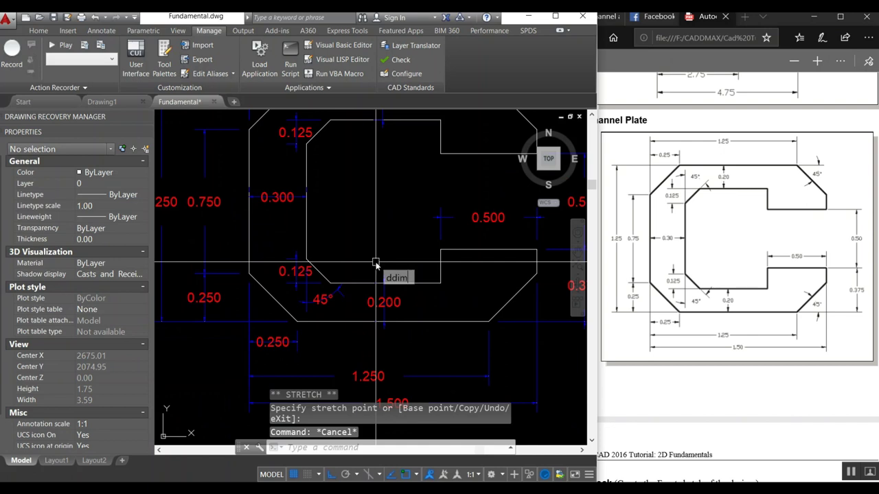
key("Return")
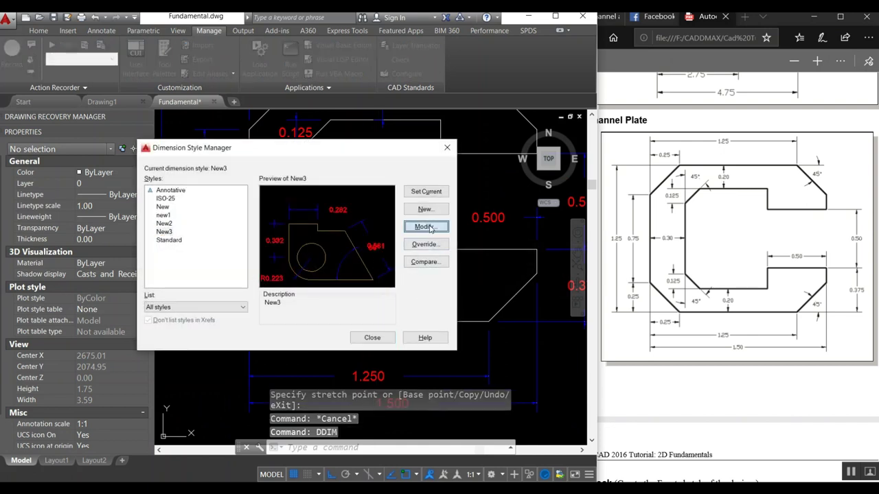
Step: Change the New3 dimension style's text height from 0.05 to 0.03
left_click(426, 226)
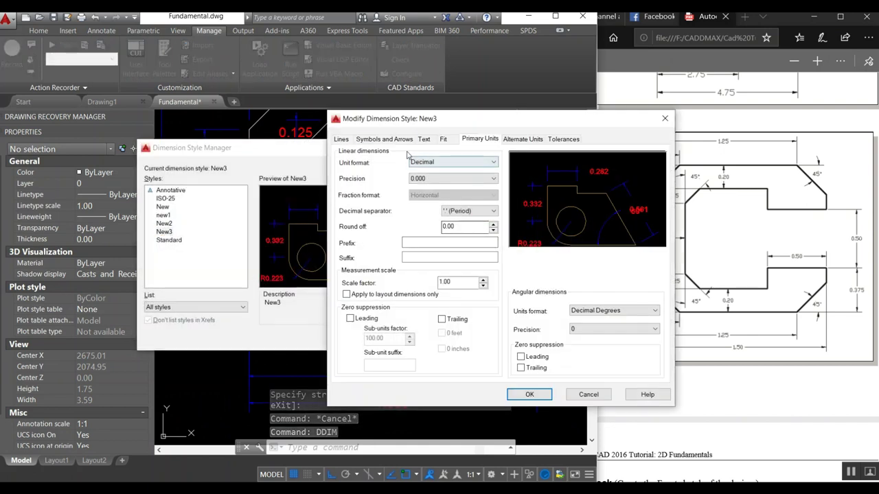
left_click(425, 139)
left_click(462, 221)
key("BackSpace")
type("3")
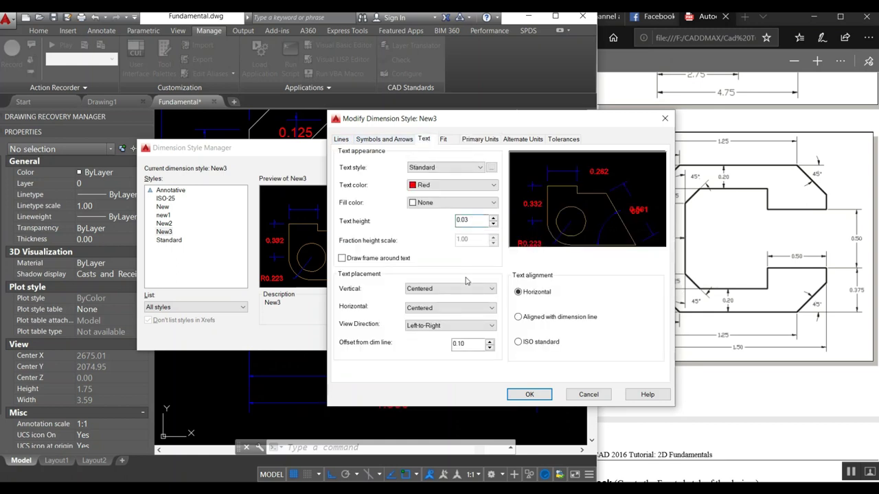
left_click(529, 395)
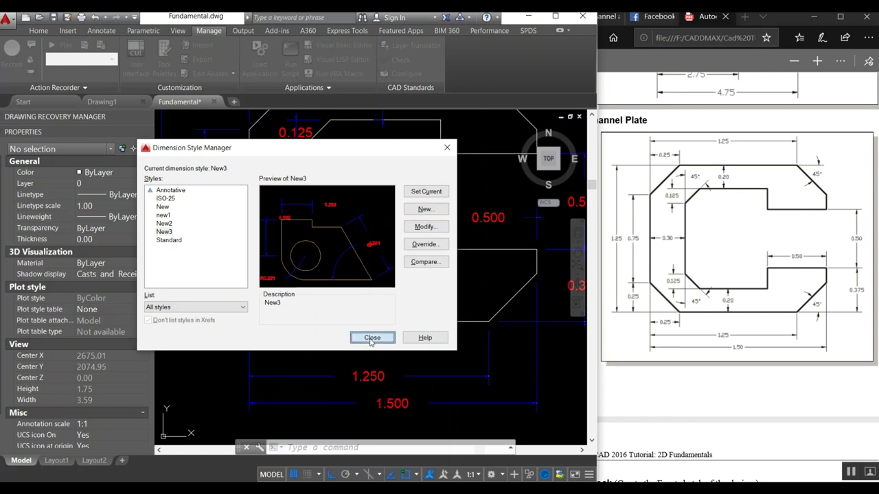
left_click(370, 340)
Step: Add a 45° angular dimension between the bottom edge and the lower-right chamfer
mouse_move(432, 285)
middle_mouse_down()
mouse_move(403, 314)
mouse_move(380, 321)
middle_mouse_up()
type("imang")
key("Return")
left_click(440, 345)
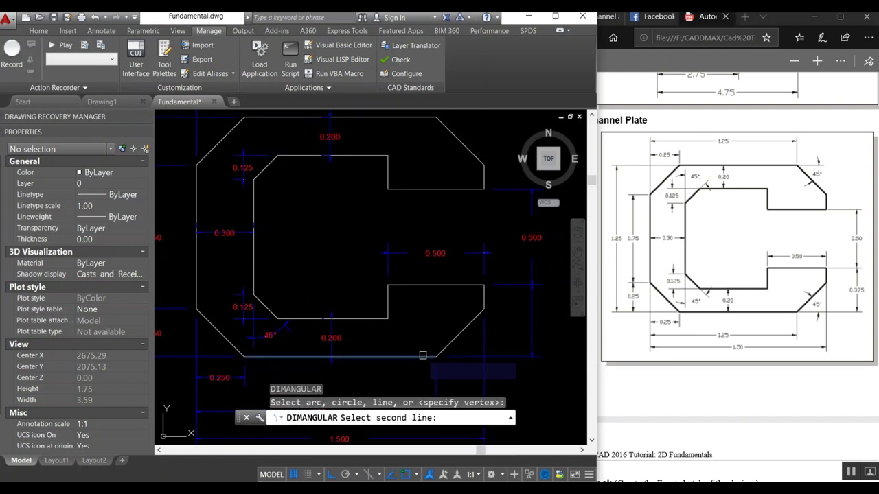
left_click(484, 299)
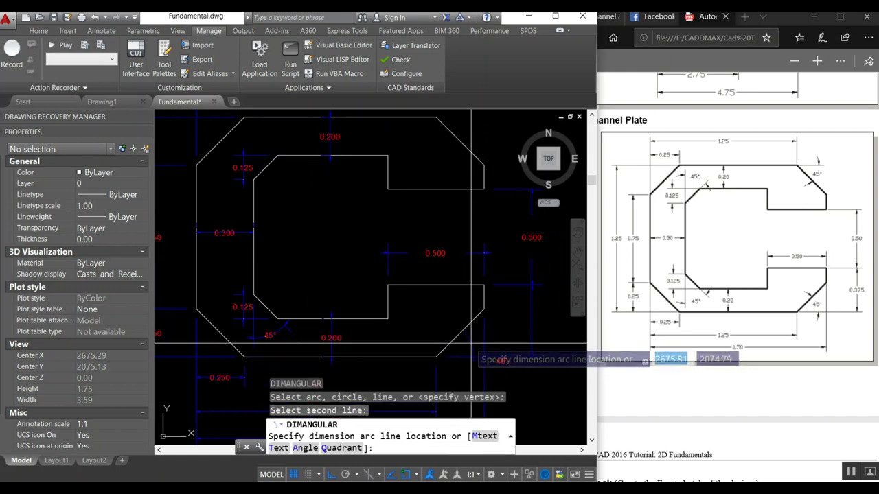
left_click(500, 359)
scroll(500, 354, "up", 2)
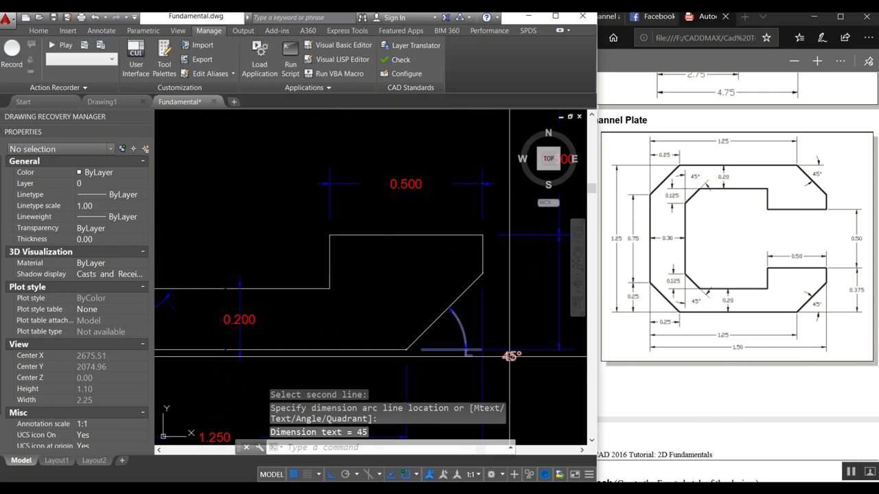
left_click(500, 349)
left_click(512, 355)
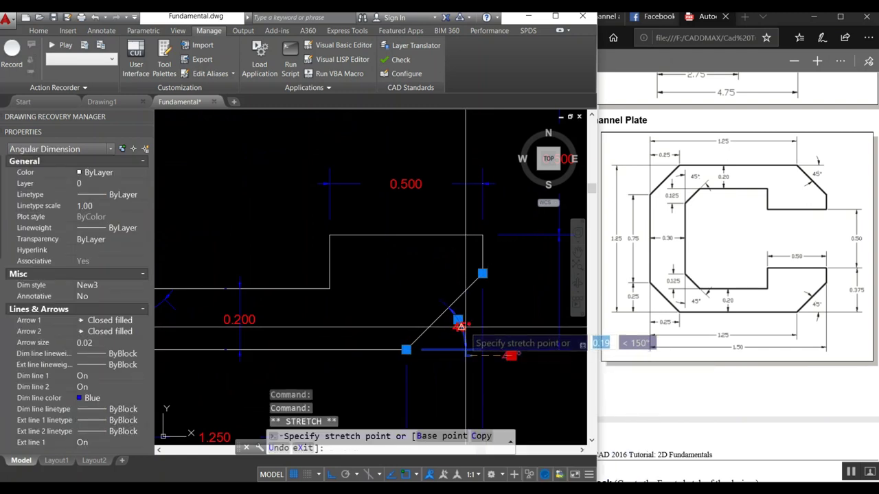
key("Escape")
scroll(458, 349, "down", 2)
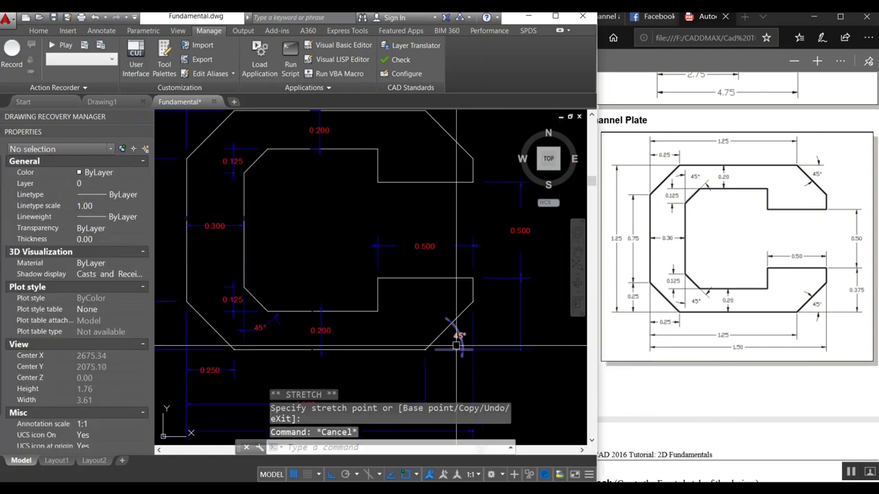
Step: Add a 45° angular dimension between the top edge and the upper-right chamfer
middle_click_drag(443, 193, 443, 288)
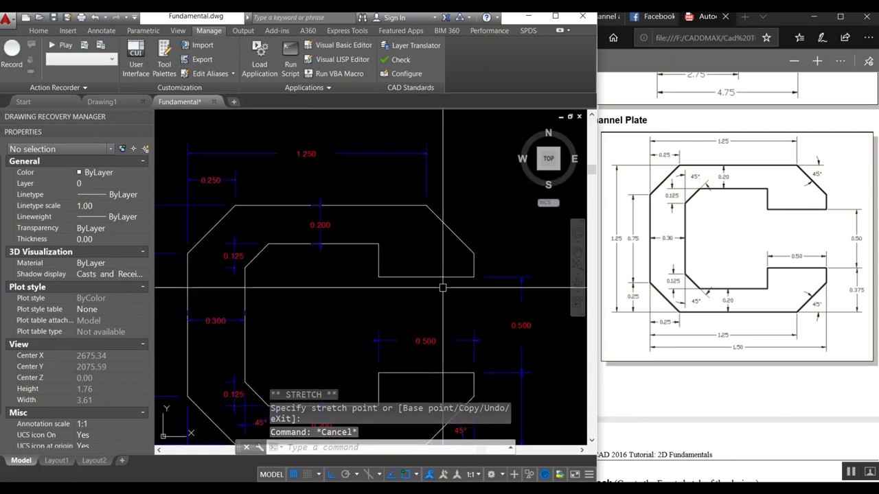
type("dan")
key("Return")
left_click(412, 205)
left_click(438, 216)
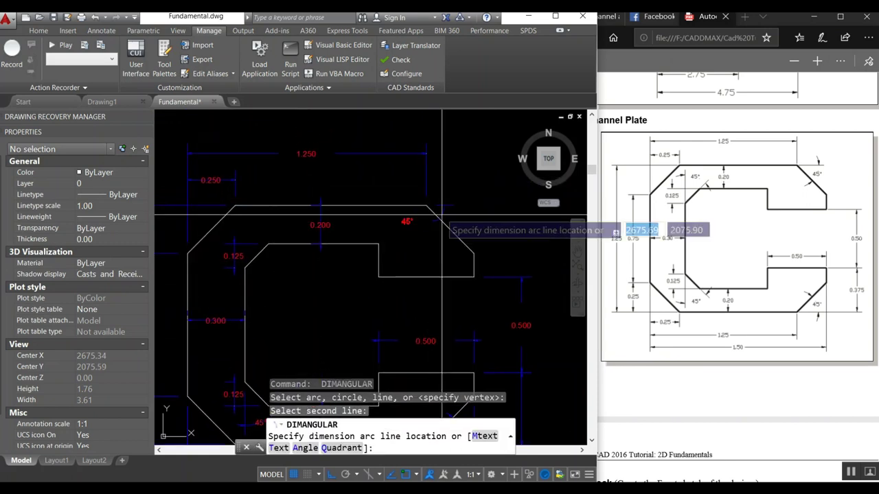
left_click(446, 223)
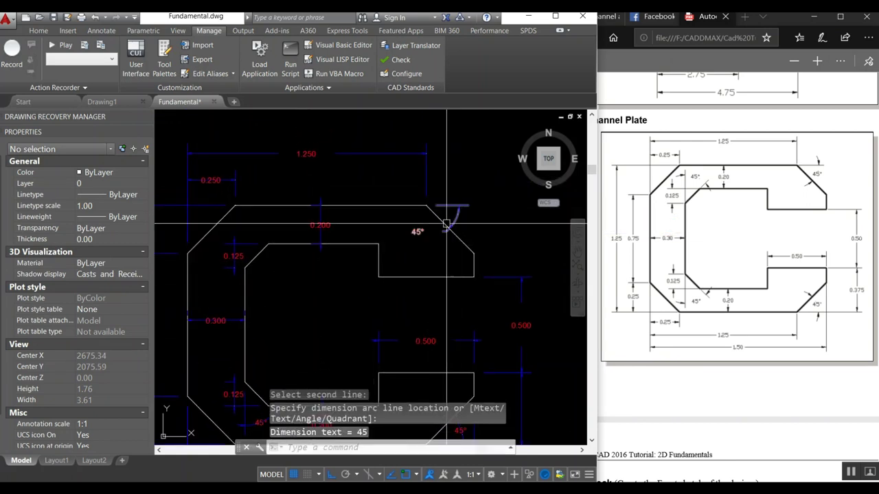
left_click(450, 219)
left_click(417, 231)
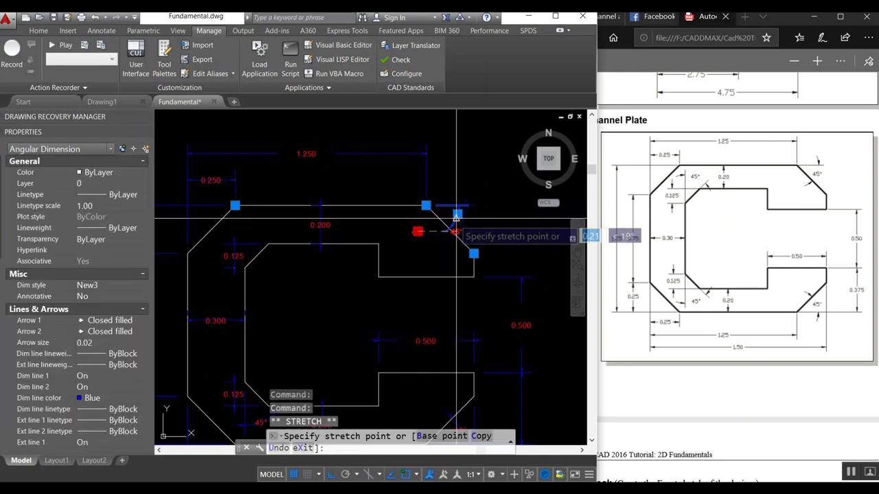
key("Escape")
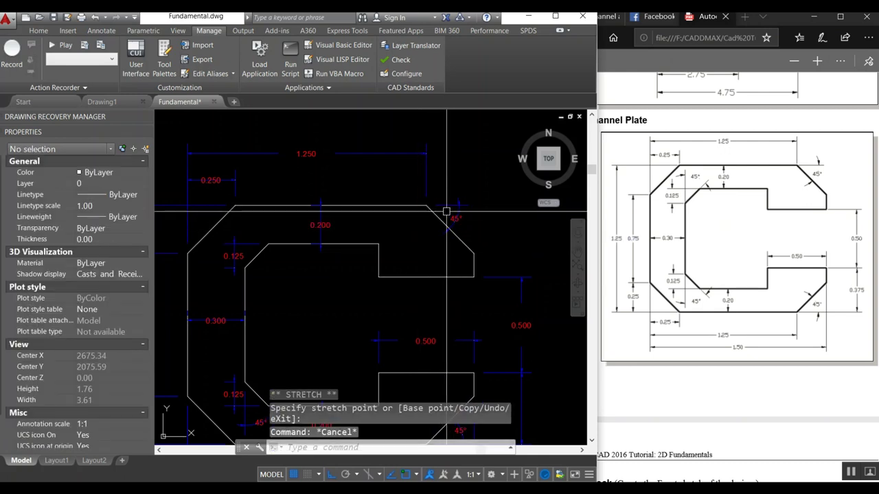
scroll(240, 248, "up", 2)
Step: Begin an angle dimension between the horizontal edge and left chamfer, then cancel the misplaced attempt
key("Return")
left_click(309, 241)
left_click(272, 252)
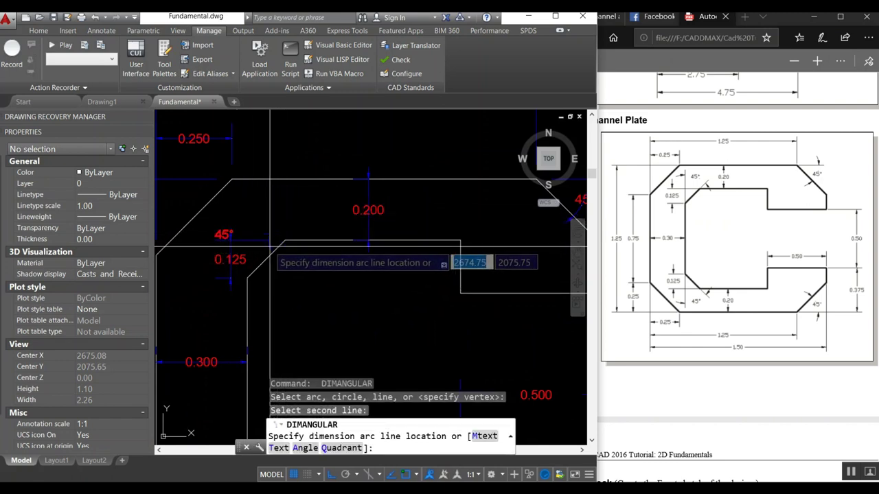
scroll(269, 241, "up", 4)
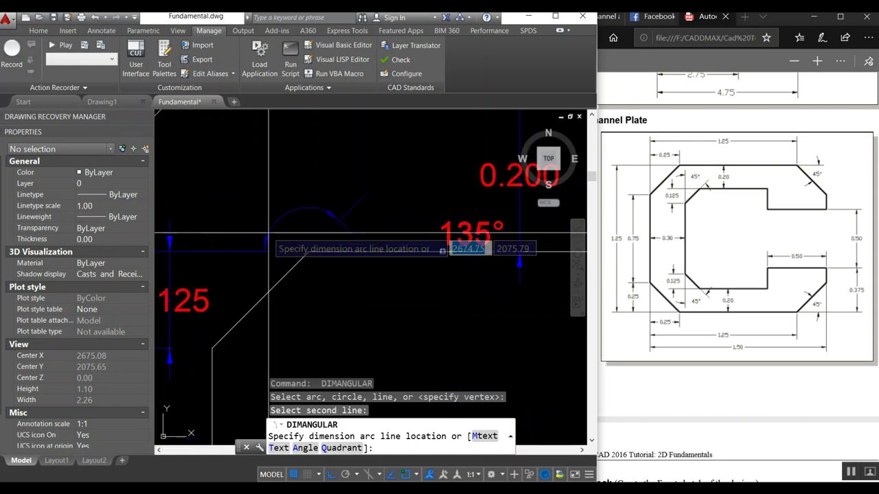
key("Escape")
Step: Dimension the upper-left chamfer with a 45° angle placed above it, then zoom out
key("Return")
left_click(254, 293)
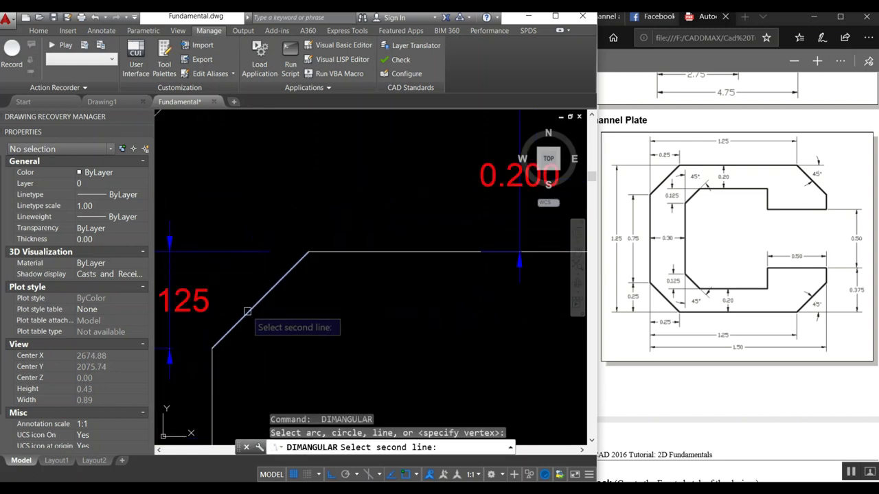
left_click(213, 360)
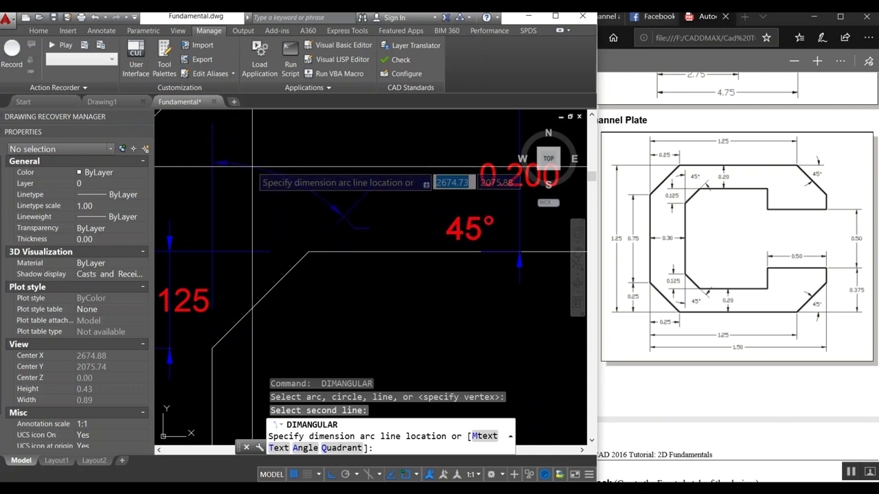
left_click(252, 167)
left_click(469, 229)
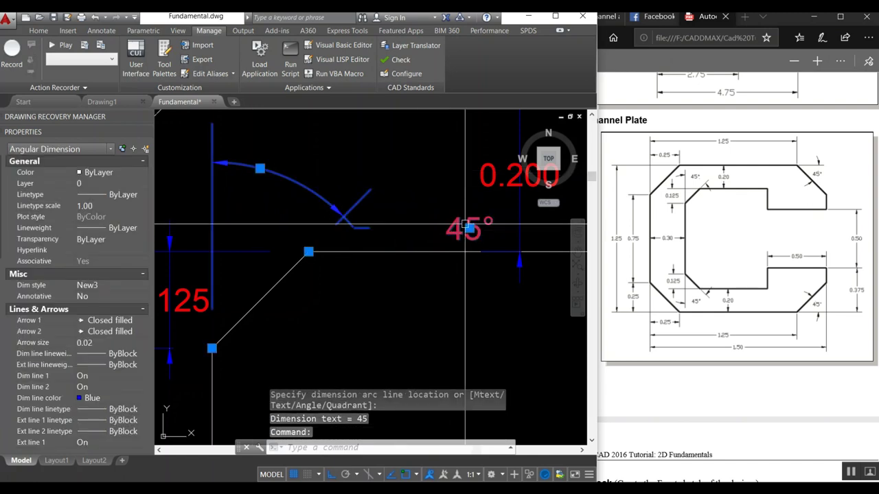
left_click(469, 229)
scroll(371, 233, "down", 2)
key("Escape")
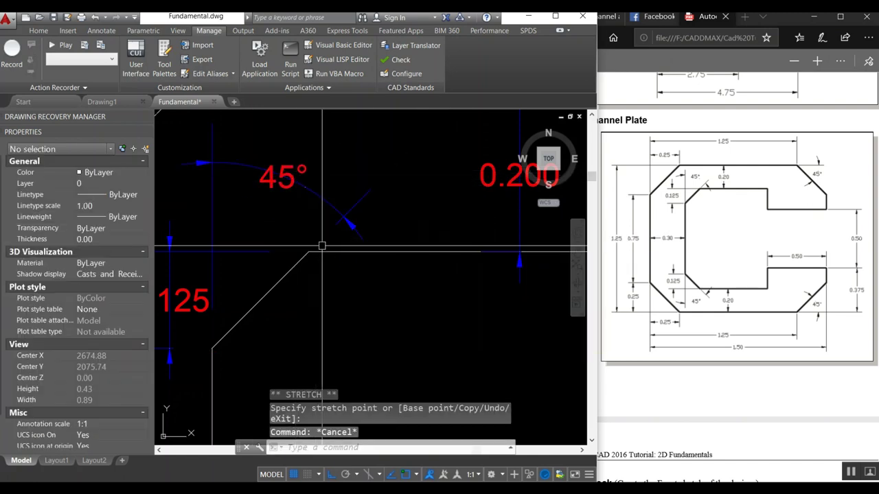
scroll(337, 264, "down", 2)
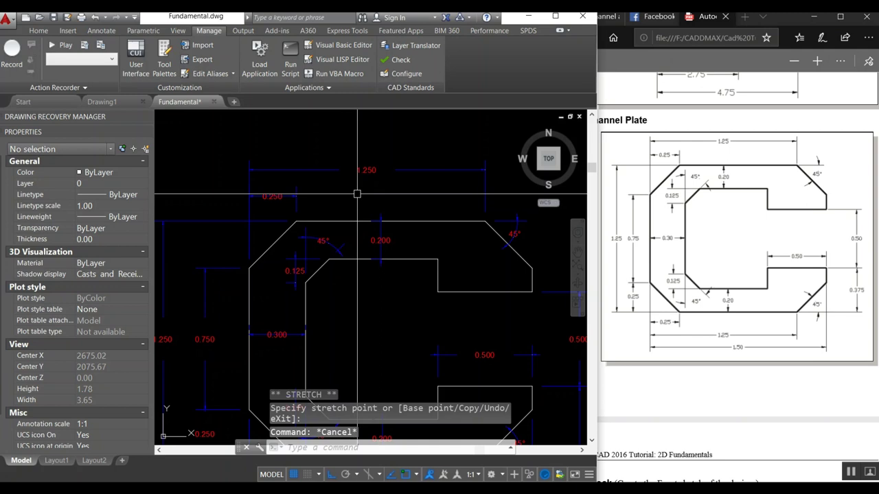
scroll(375, 202, "down", 4)
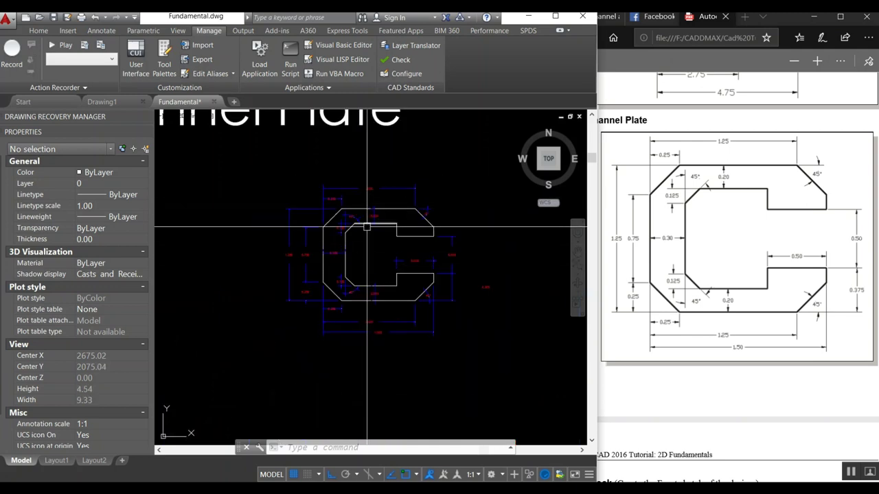
Step: Erase the stray 0.375 dimension on the right side of the plate
middle_click_drag(367, 226, 350, 249)
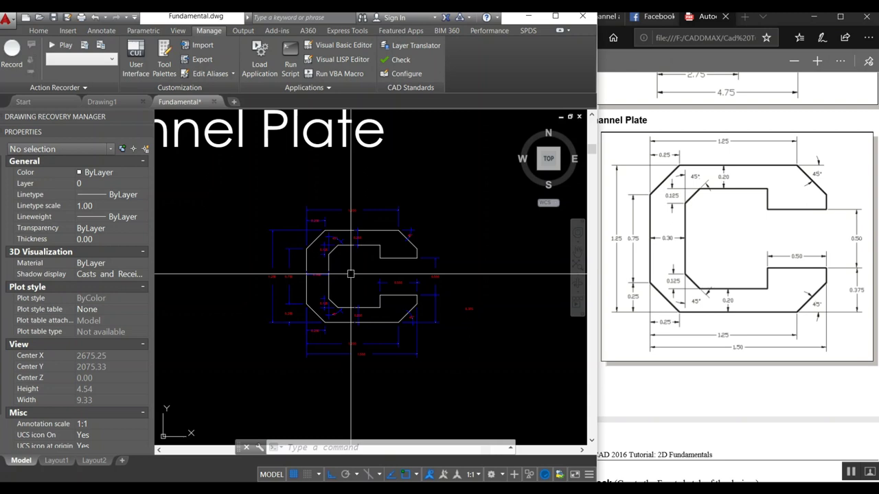
scroll(469, 308, "up", 4)
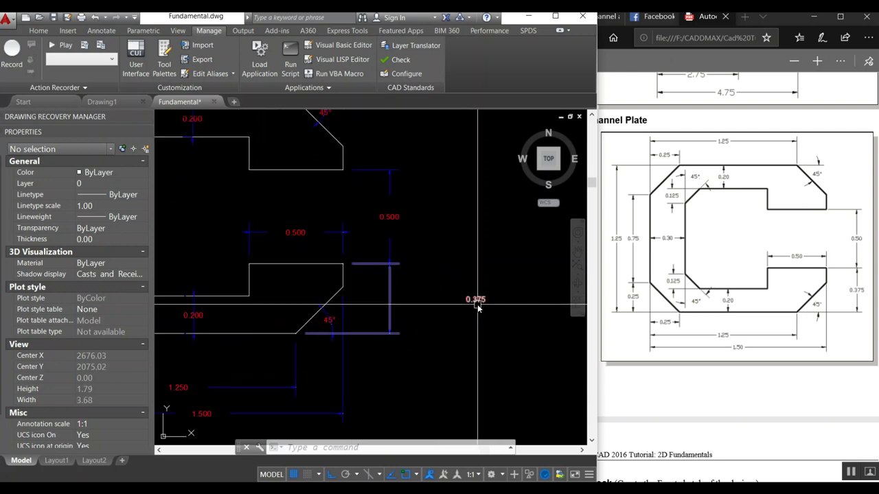
type("e")
key("Return")
left_click(478, 308)
key("Return")
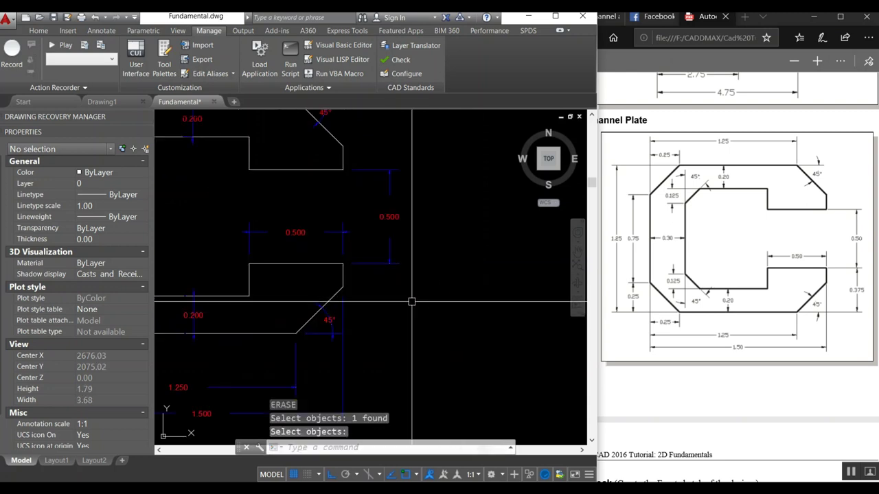
Step: Add a new 0.375 linear dimension beside the lower arm of the C
type("li")
key("Return")
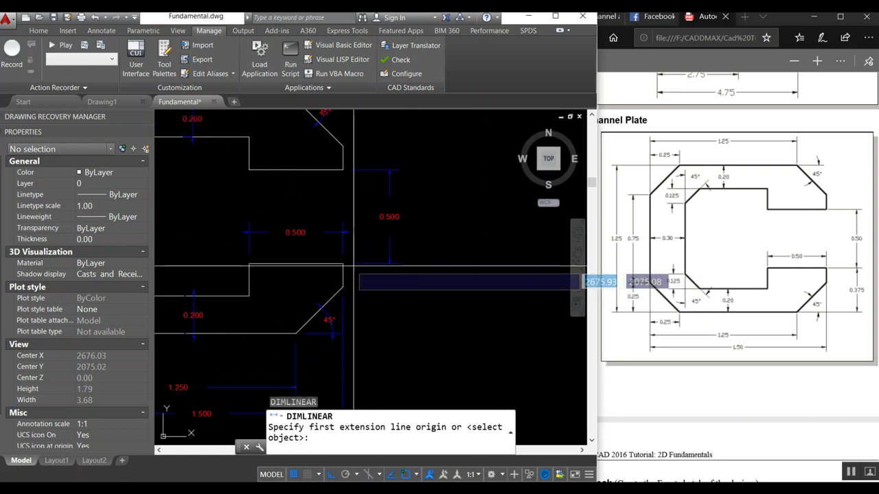
left_click(342, 264)
left_click(390, 264)
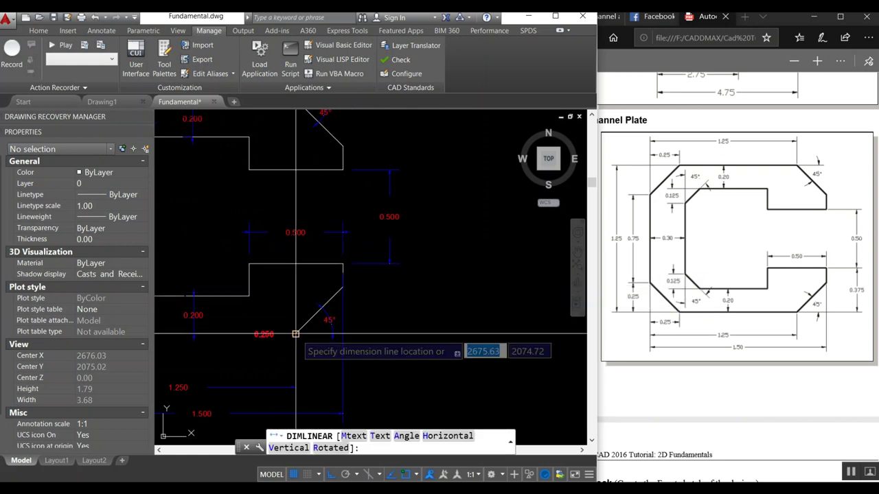
left_click(389, 264)
left_click(370, 334)
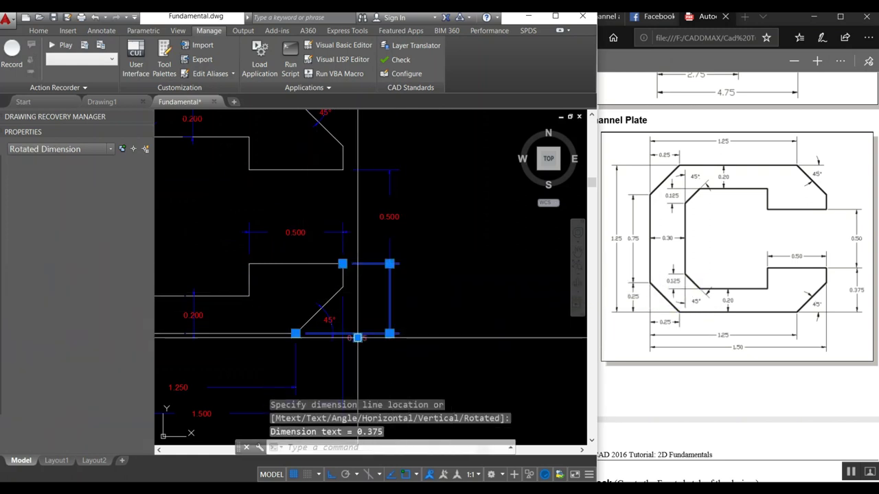
left_click(389, 334)
key("Escape")
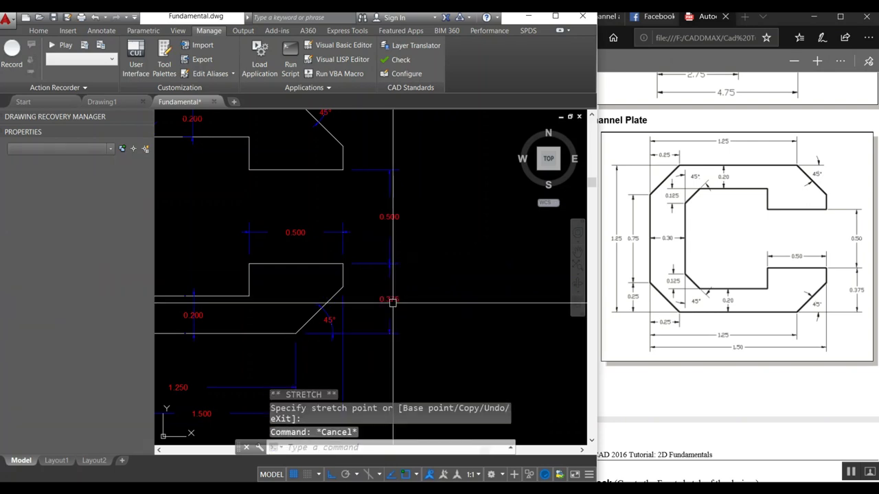
scroll(469, 326, "down", 5)
scroll(331, 270, "down", 3)
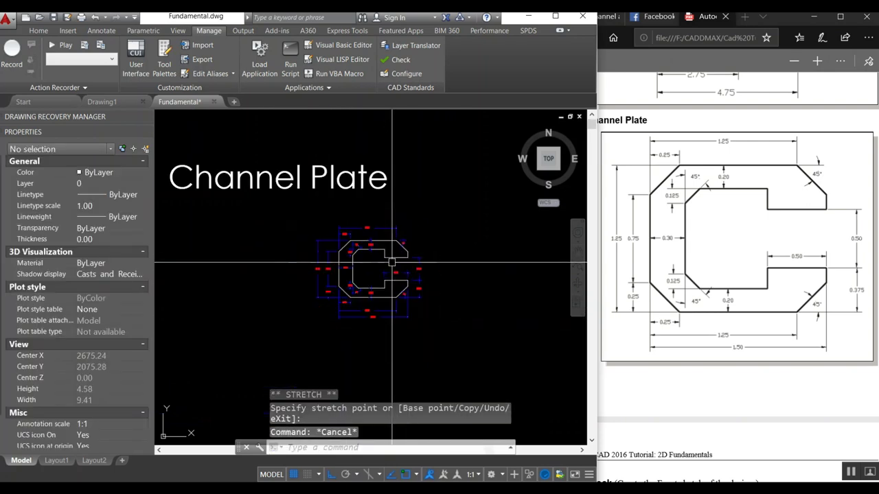
Step: Change the 'Channel Plate' title's text height to 0.20 in the Properties palette
left_click(310, 199)
type(".05")
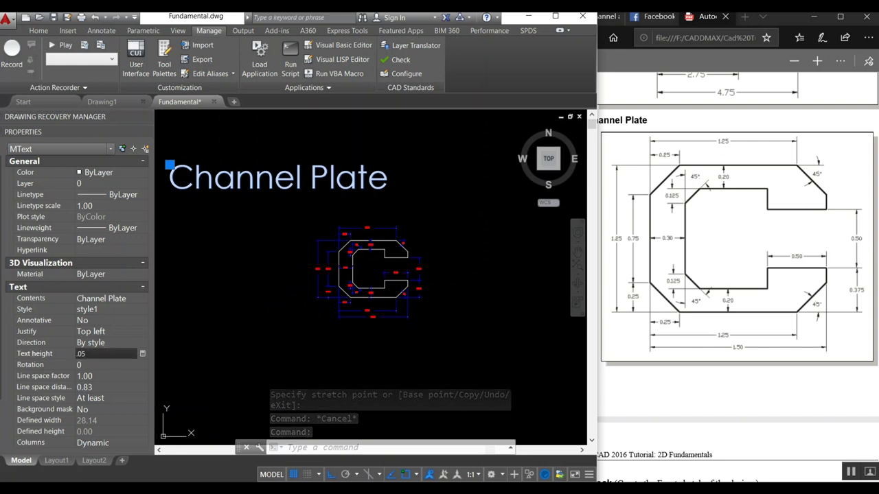
key("Return")
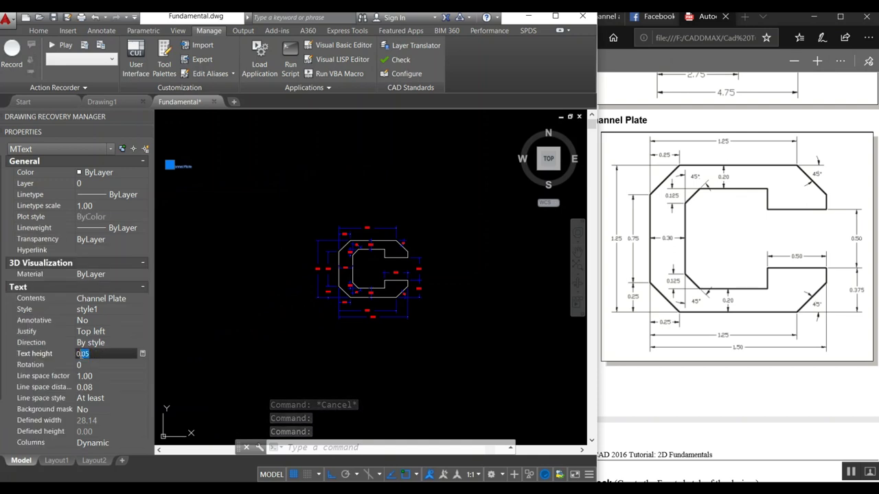
left_click(95, 360)
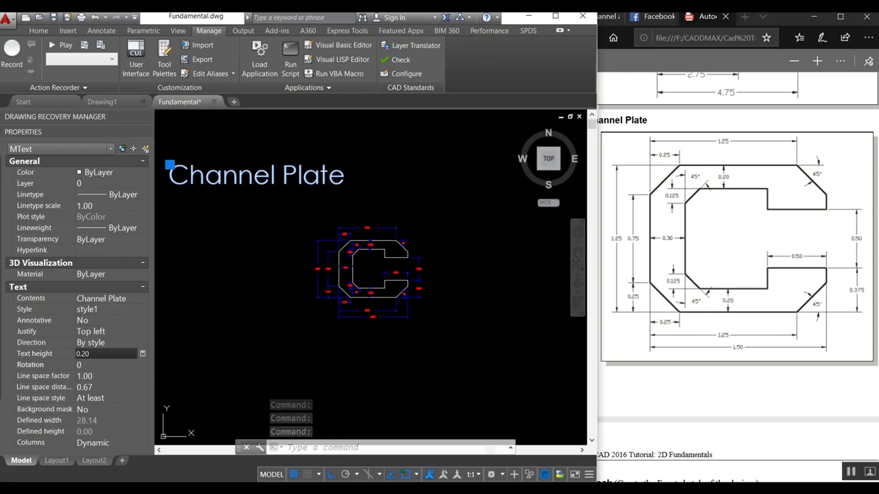
key("Return")
key("Escape")
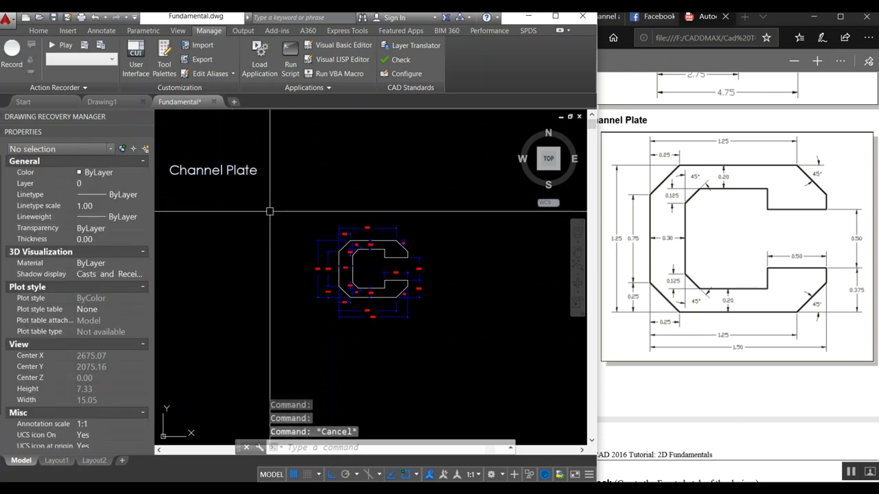
type("m")
Step: Move the 'Channel Plate' title down to sit just above the plate
key("Return")
left_click(226, 172)
key("Return")
left_click(227, 172)
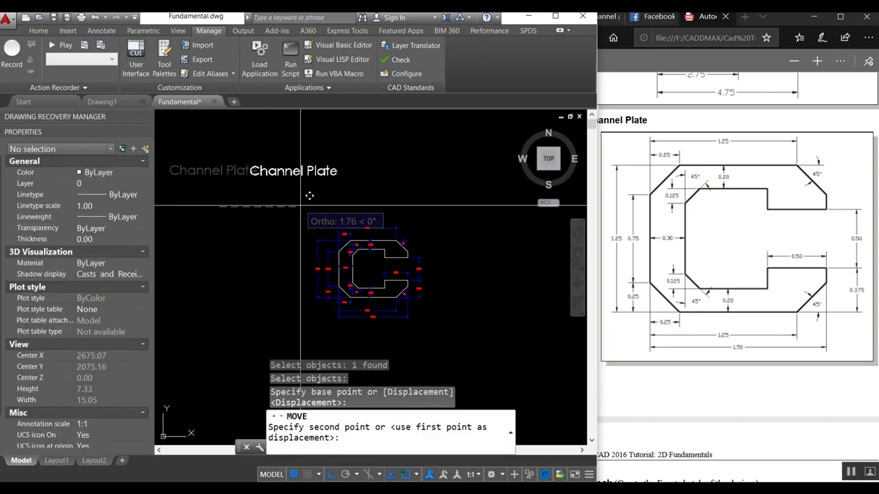
key("Return")
left_click(268, 171)
key("Return")
left_click(278, 194)
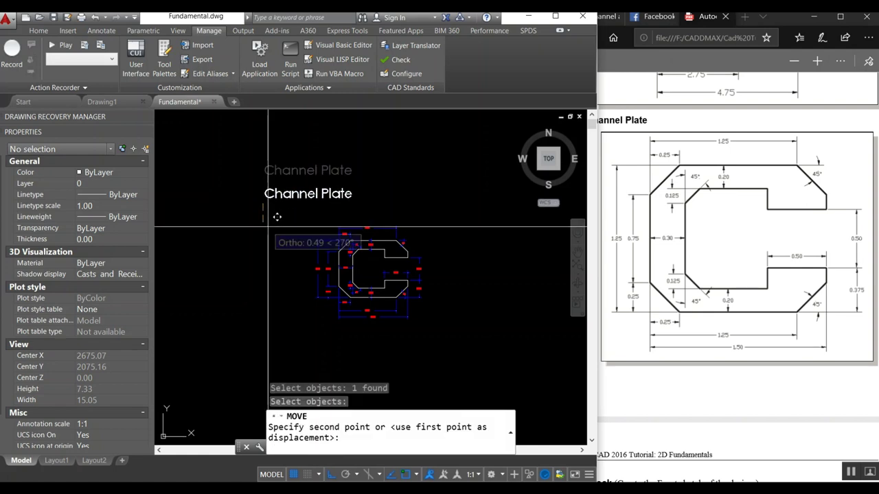
left_click(277, 228)
Step: Zoom to a window around the titled, dimensioned plate
type("z")
key("Return")
left_click(254, 194)
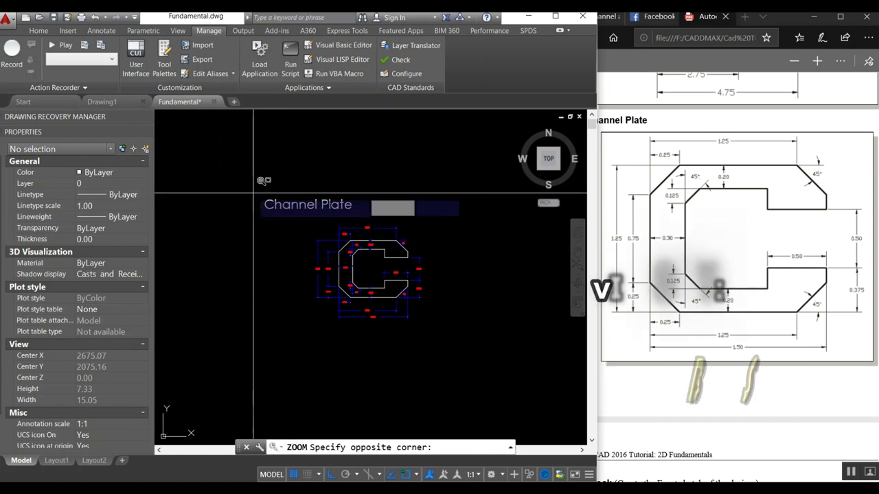
left_click(399, 302)
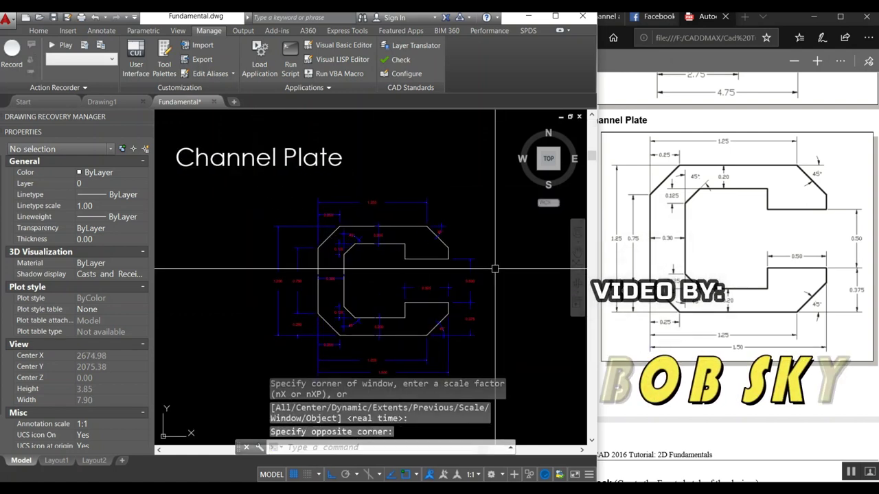
scroll(378, 227, "up", 2)
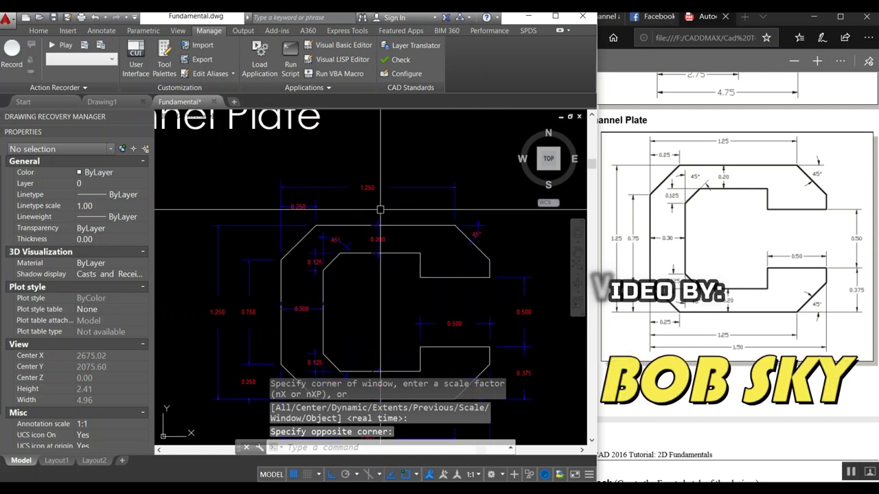
scroll(437, 165, "down", 1)
scroll(438, 165, "down", 1)
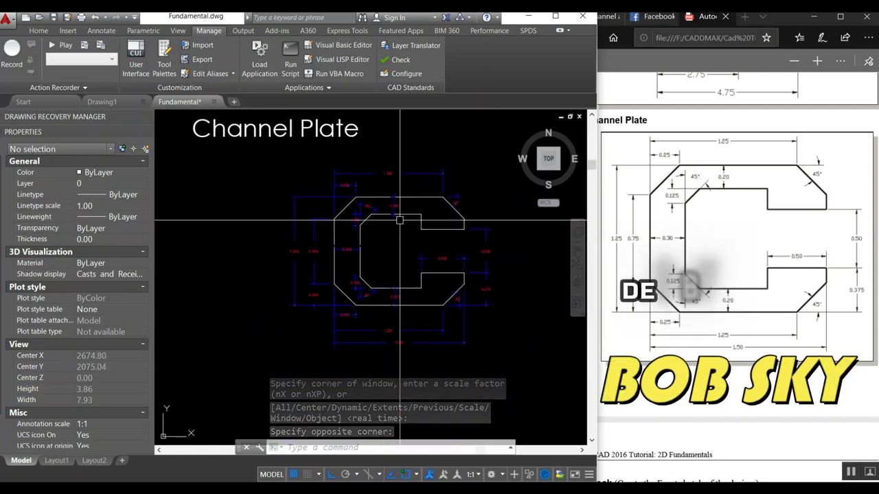